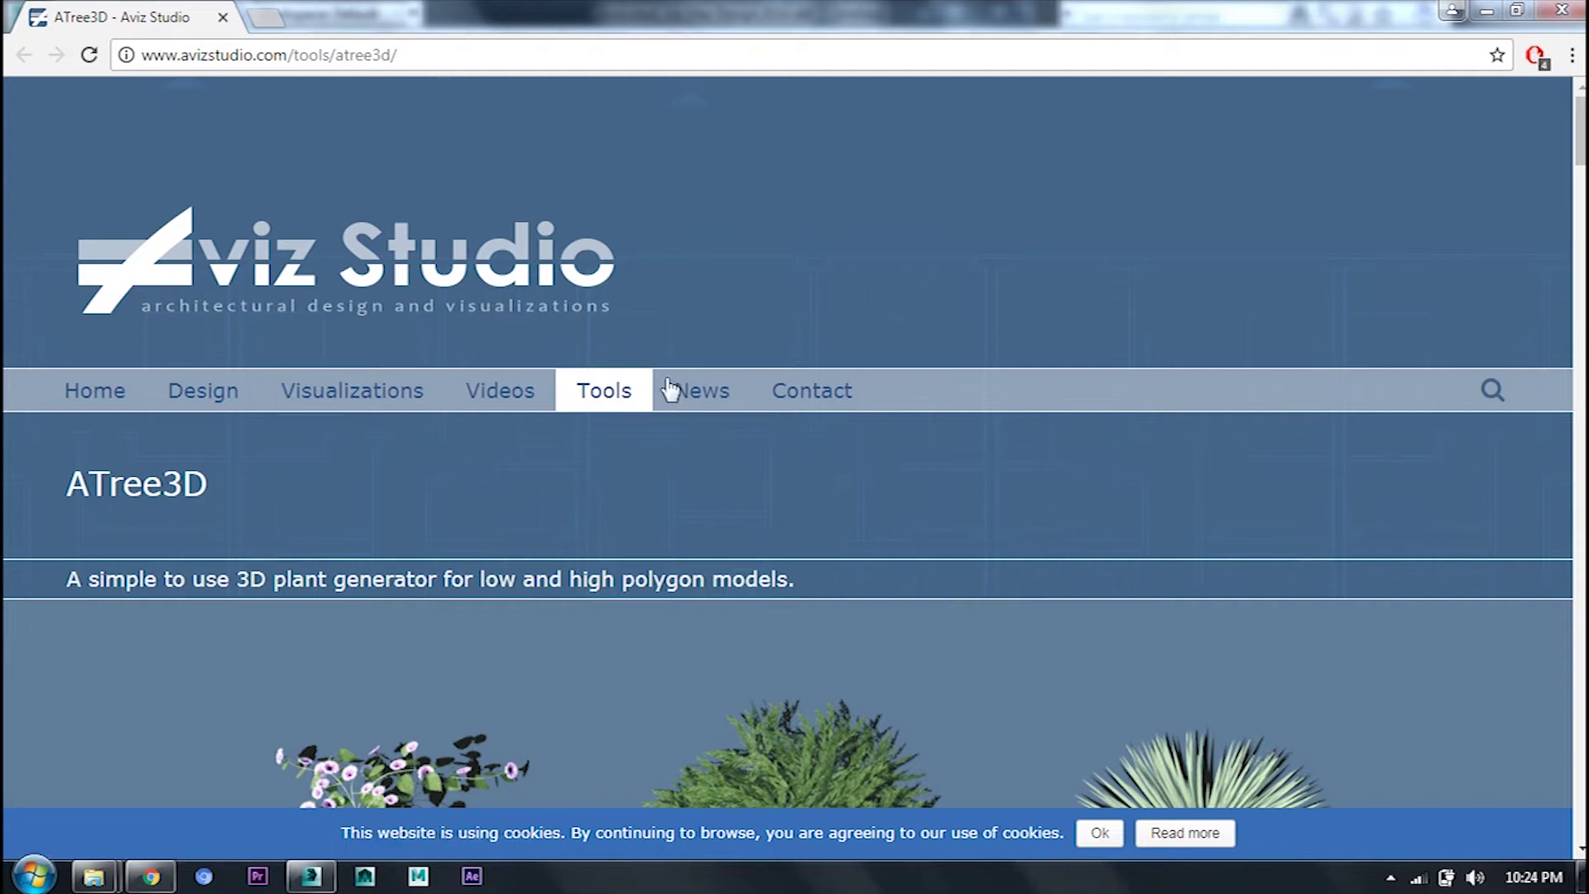
Open the ATree3D tool page on the Aviz Studio website
{"action": "scroll", "coordinate": [596, 662], "scroll_direction": "down", "scroll_amount": 5}
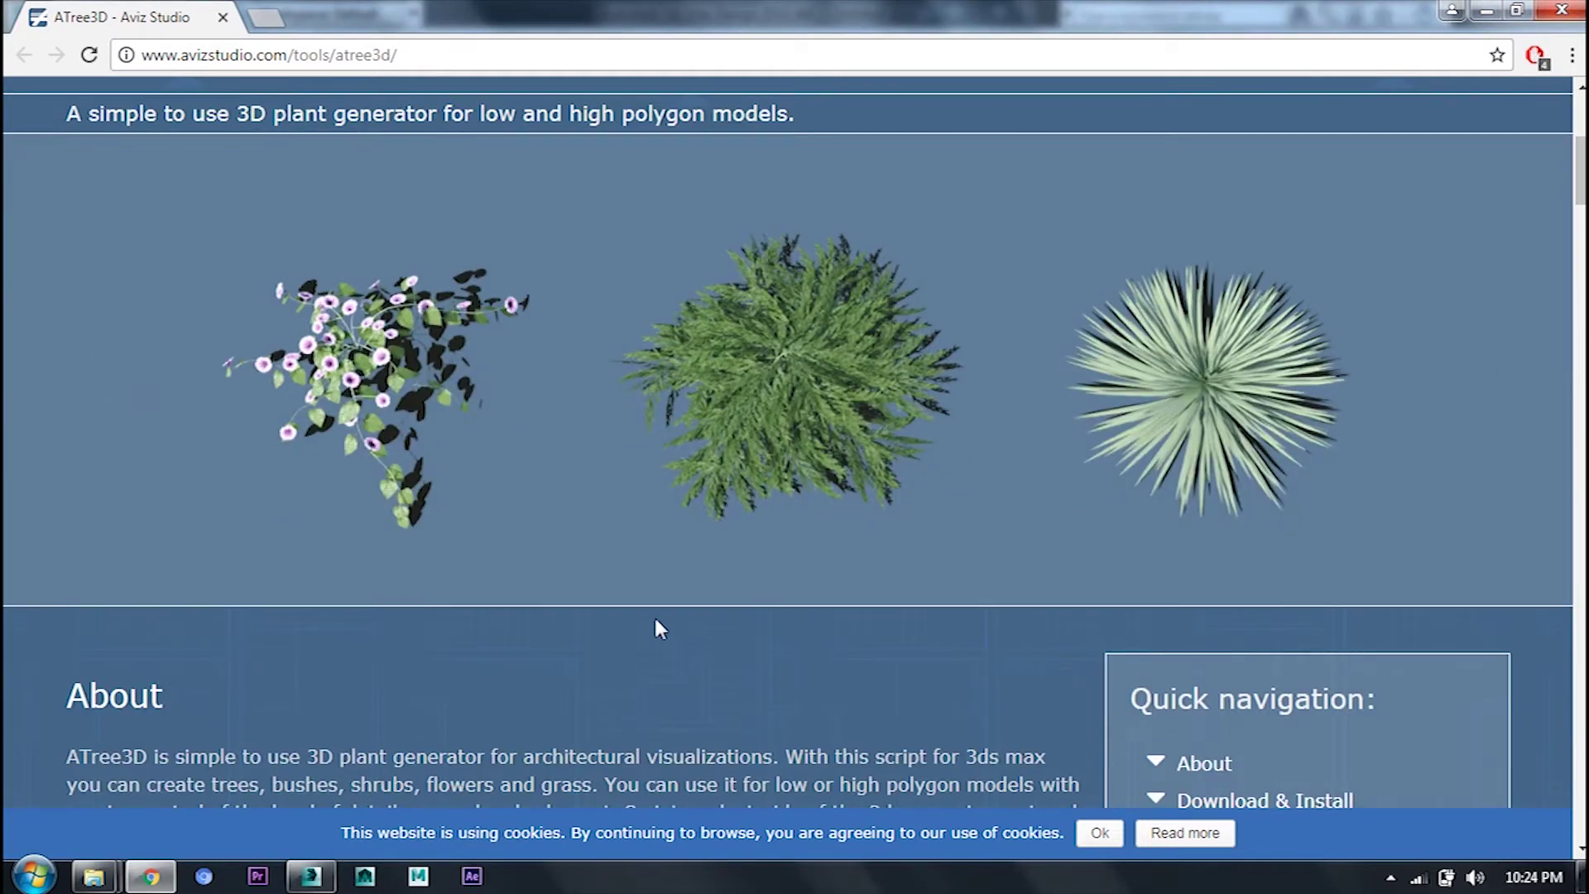
{"action": "scroll", "coordinate": [663, 620], "scroll_direction": "up", "scroll_amount": 5}
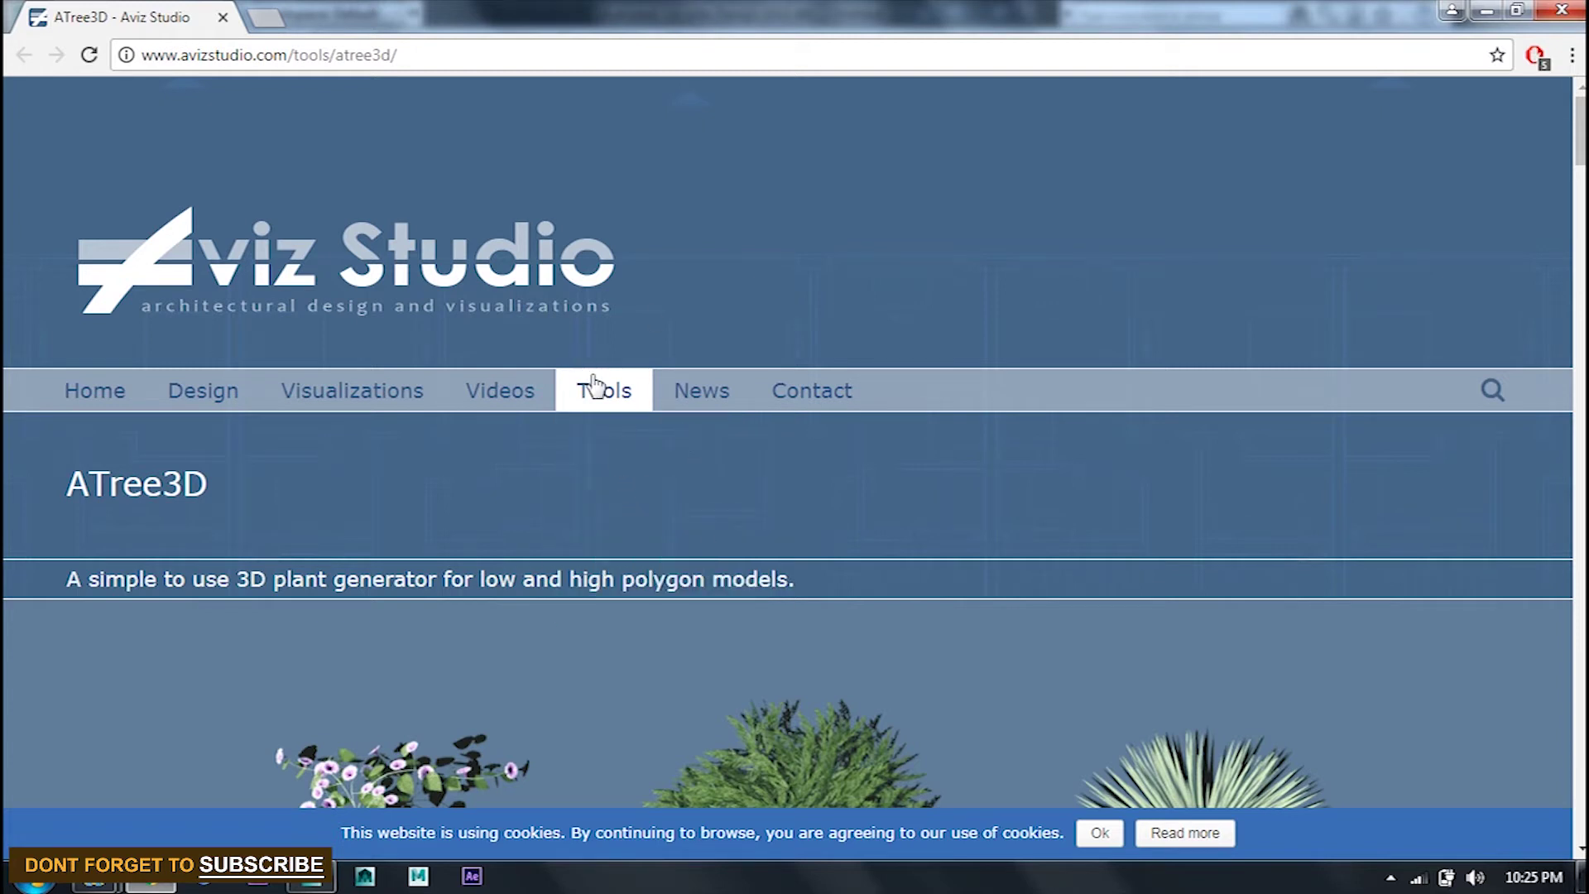
{"action": "mouse_move", "coordinate": [610, 390]}
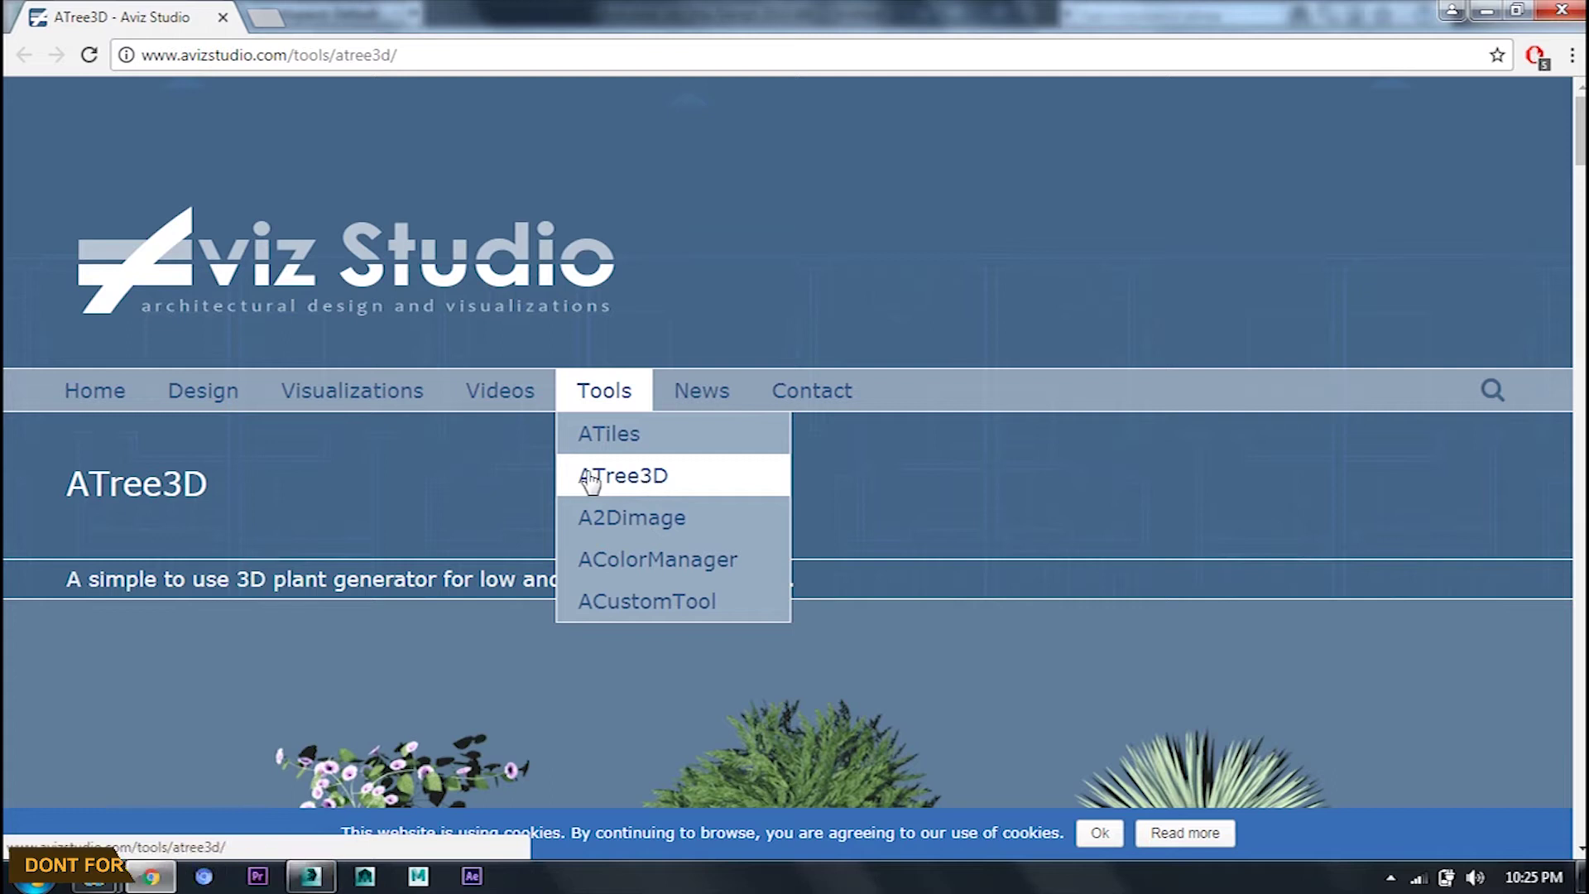
{"action": "left_click", "coordinate": [638, 487]}
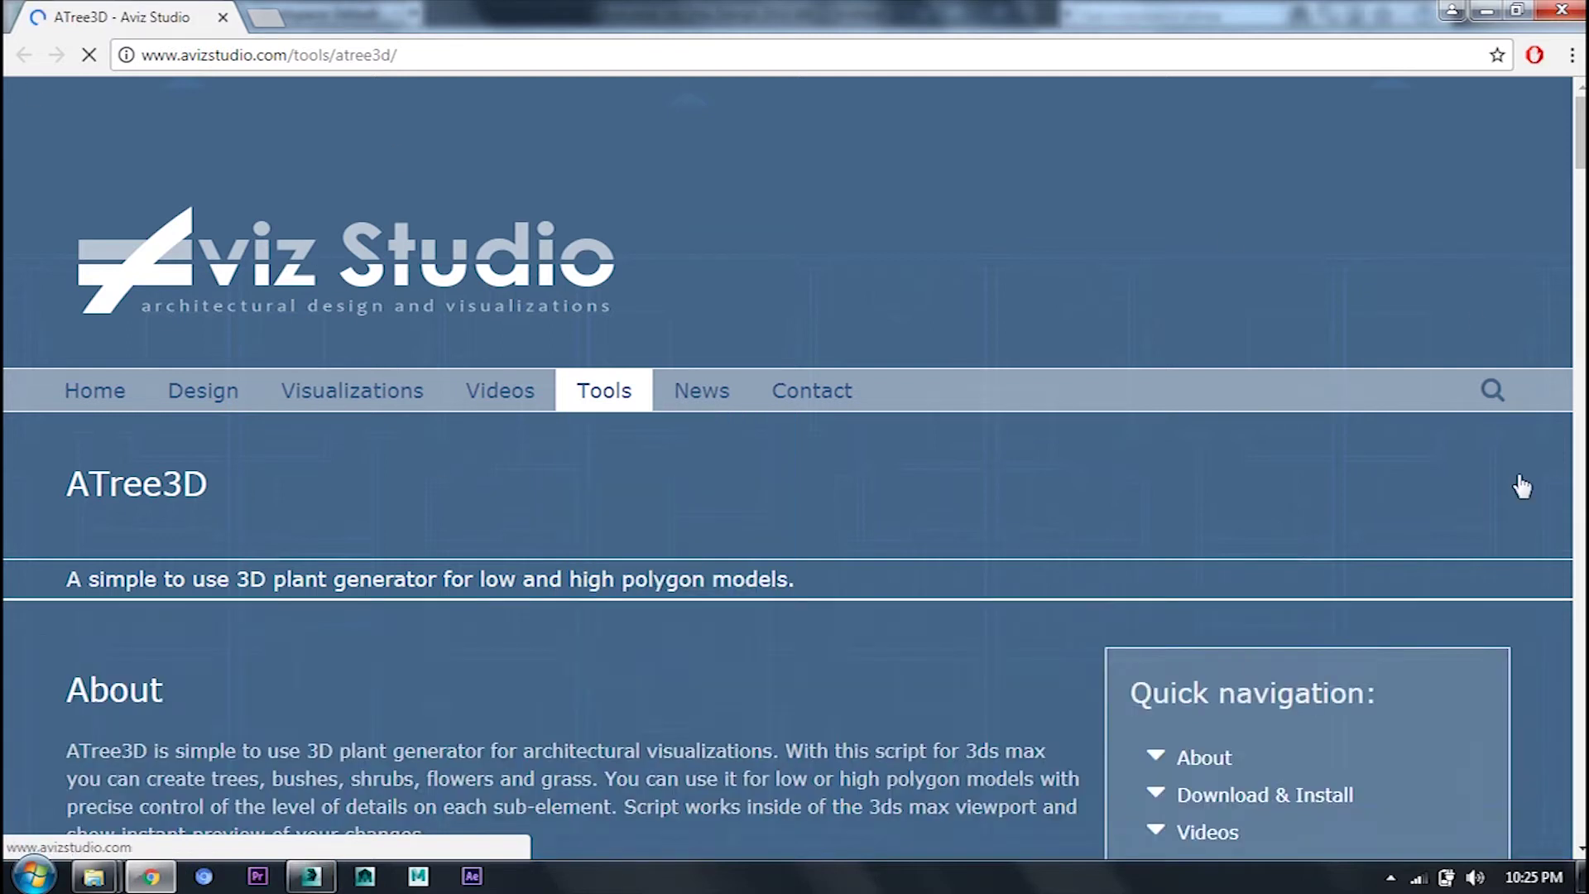
Expand the older versions list and download AvizStudioTools_ATree3D_v3.00pb3.zip from the Download & Install section
{"action": "scroll", "coordinate": [1521, 487], "scroll_direction": "down", "scroll_amount": 10}
{"action": "scroll", "coordinate": [314, 434], "scroll_direction": "up", "scroll_amount": 3}
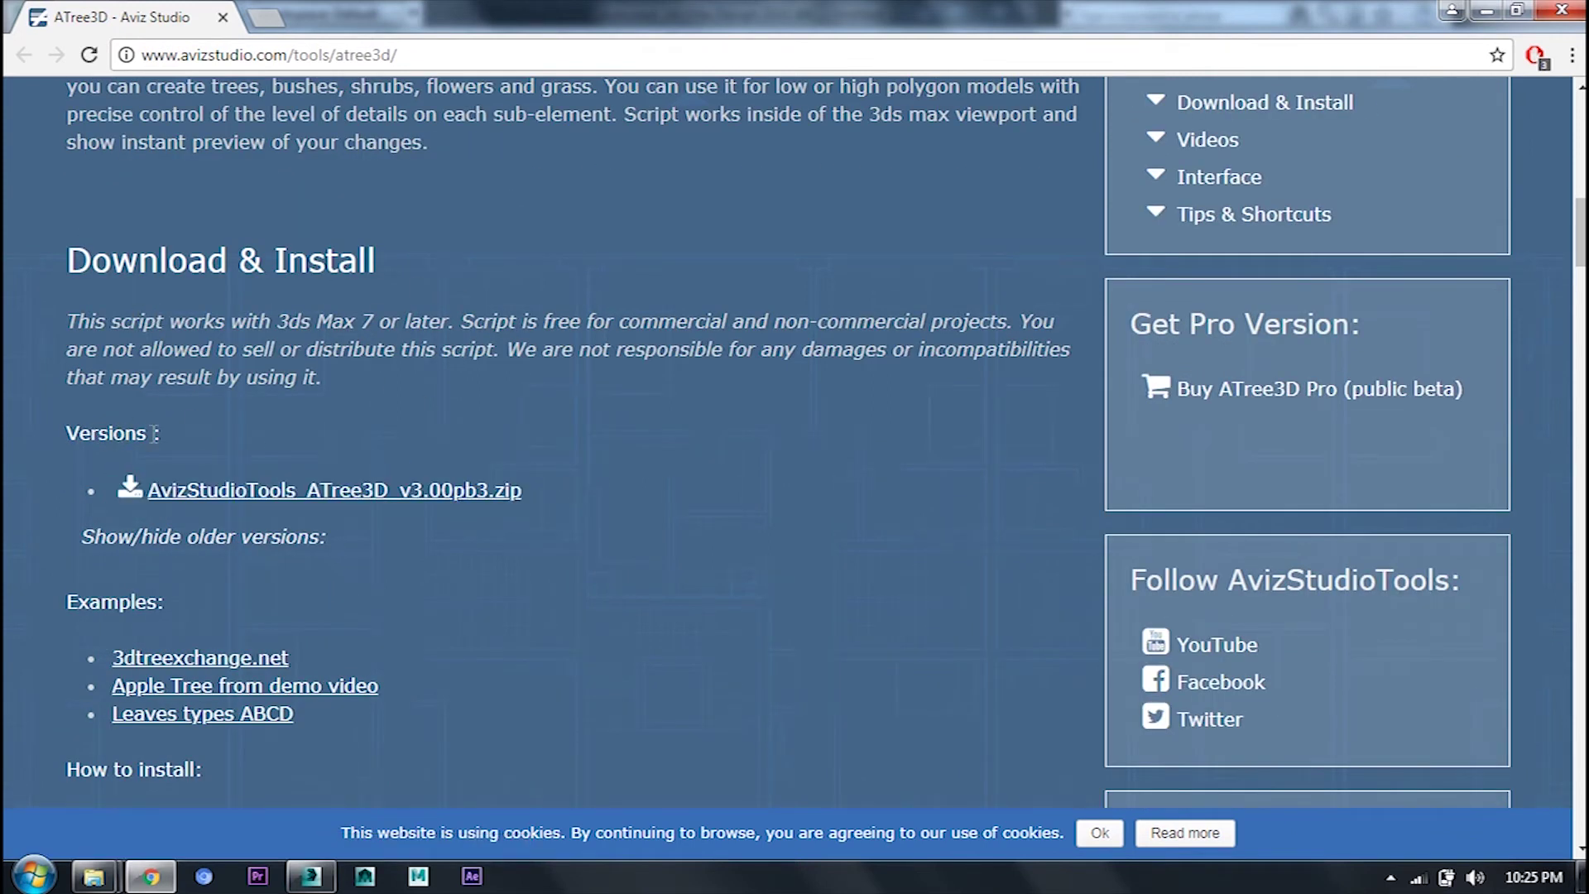
{"action": "left_click", "coordinate": [209, 546]}
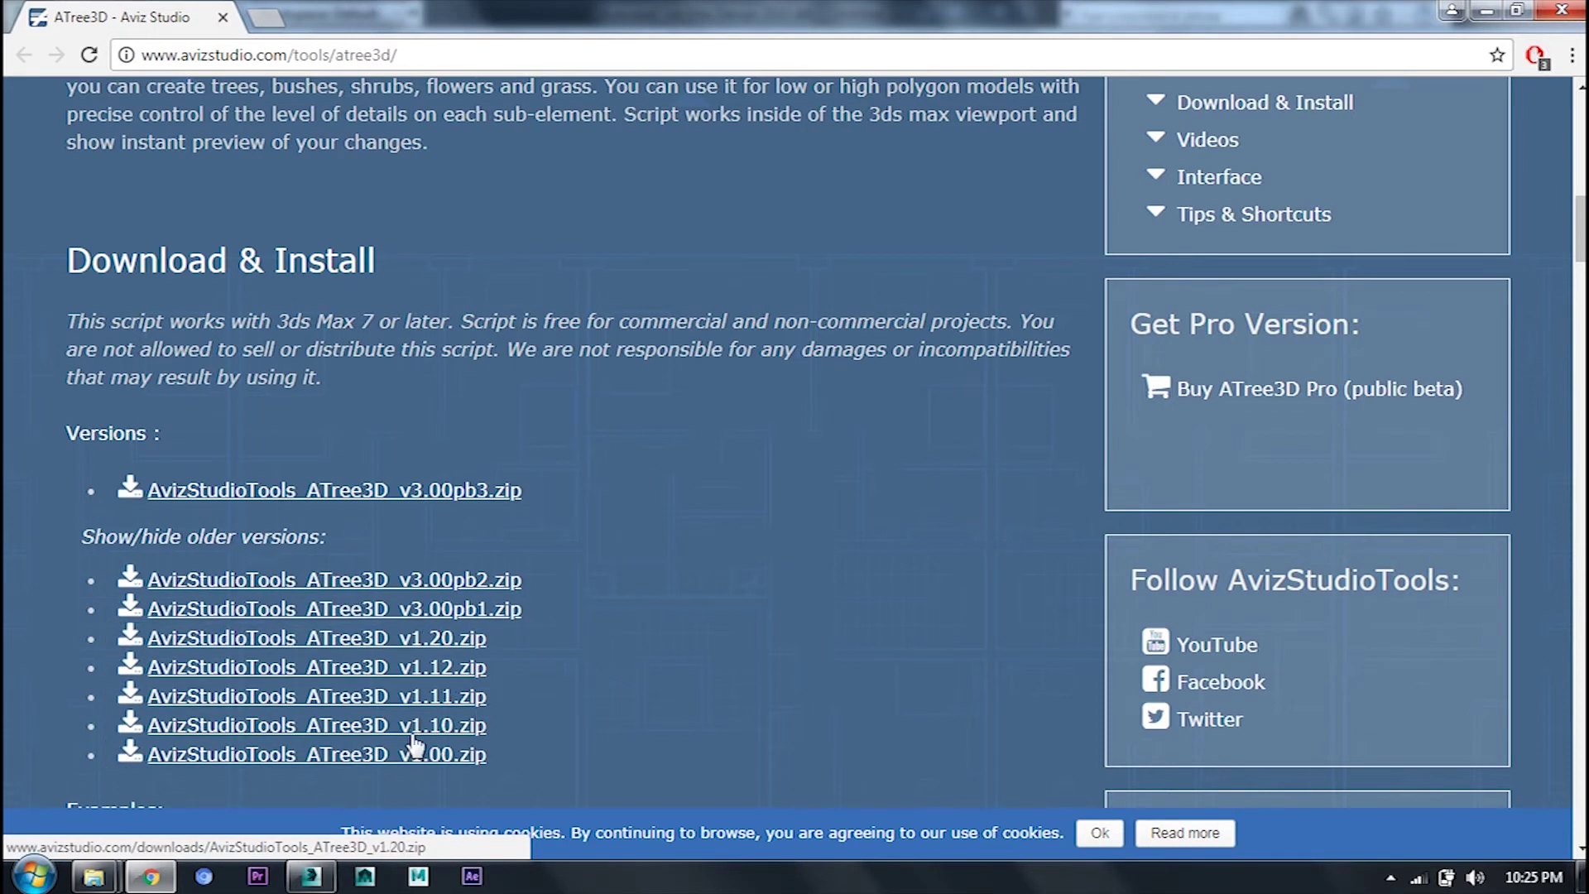
{"action": "left_click", "coordinate": [468, 491]}
{"action": "left_click", "coordinate": [389, 495]}
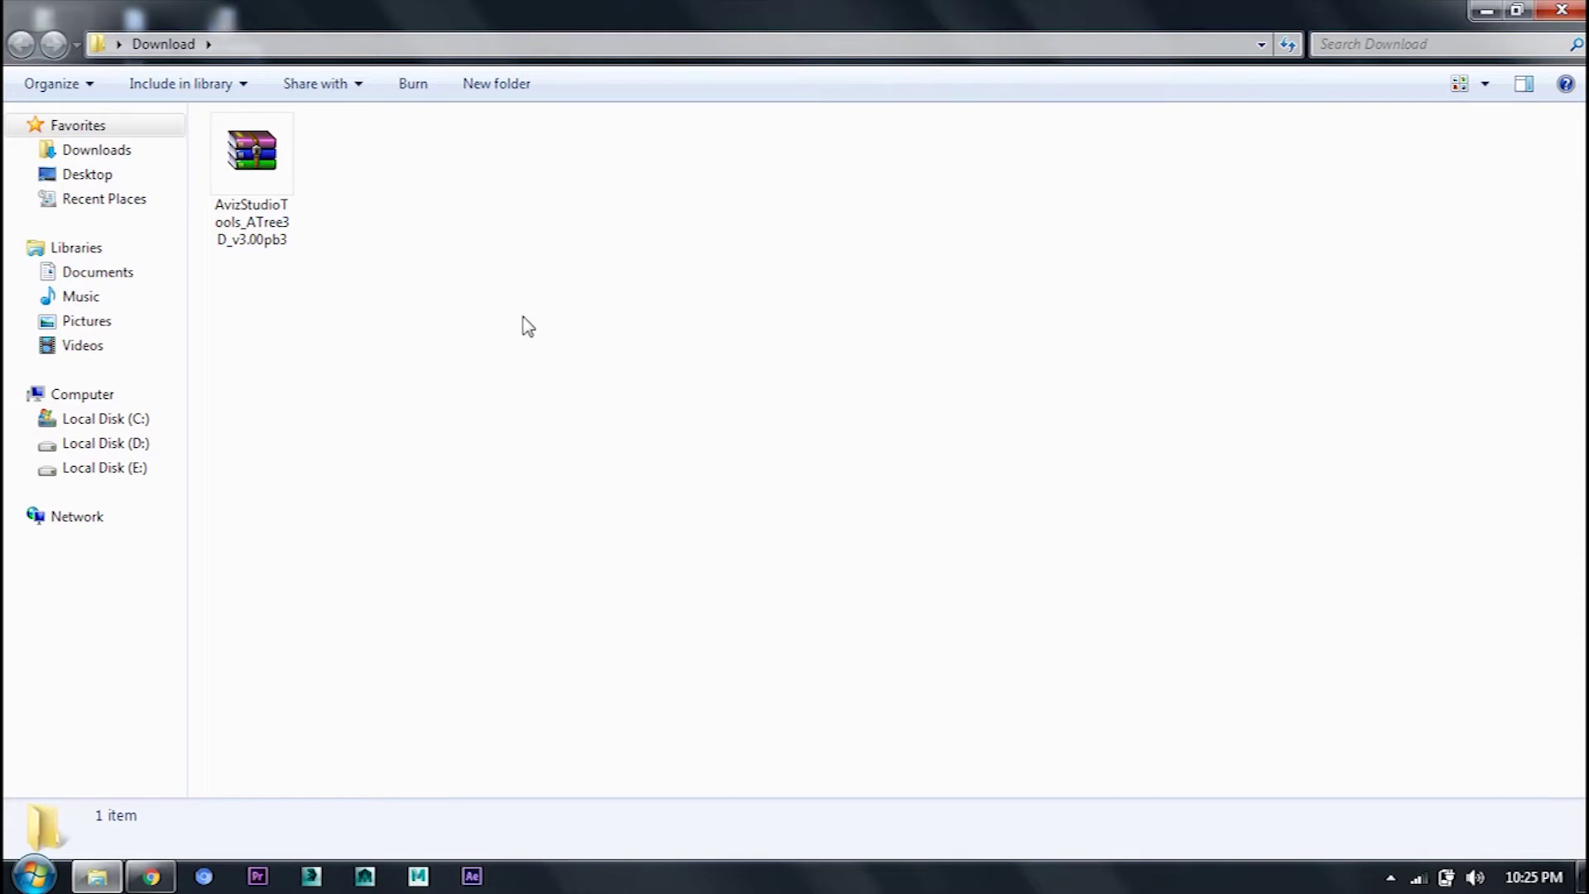
Extract the AvizStudioTools_ATree3D_v3.00pb3 archive into a folder of the same name and open that folder
{"action": "left_click", "coordinate": [254, 170]}
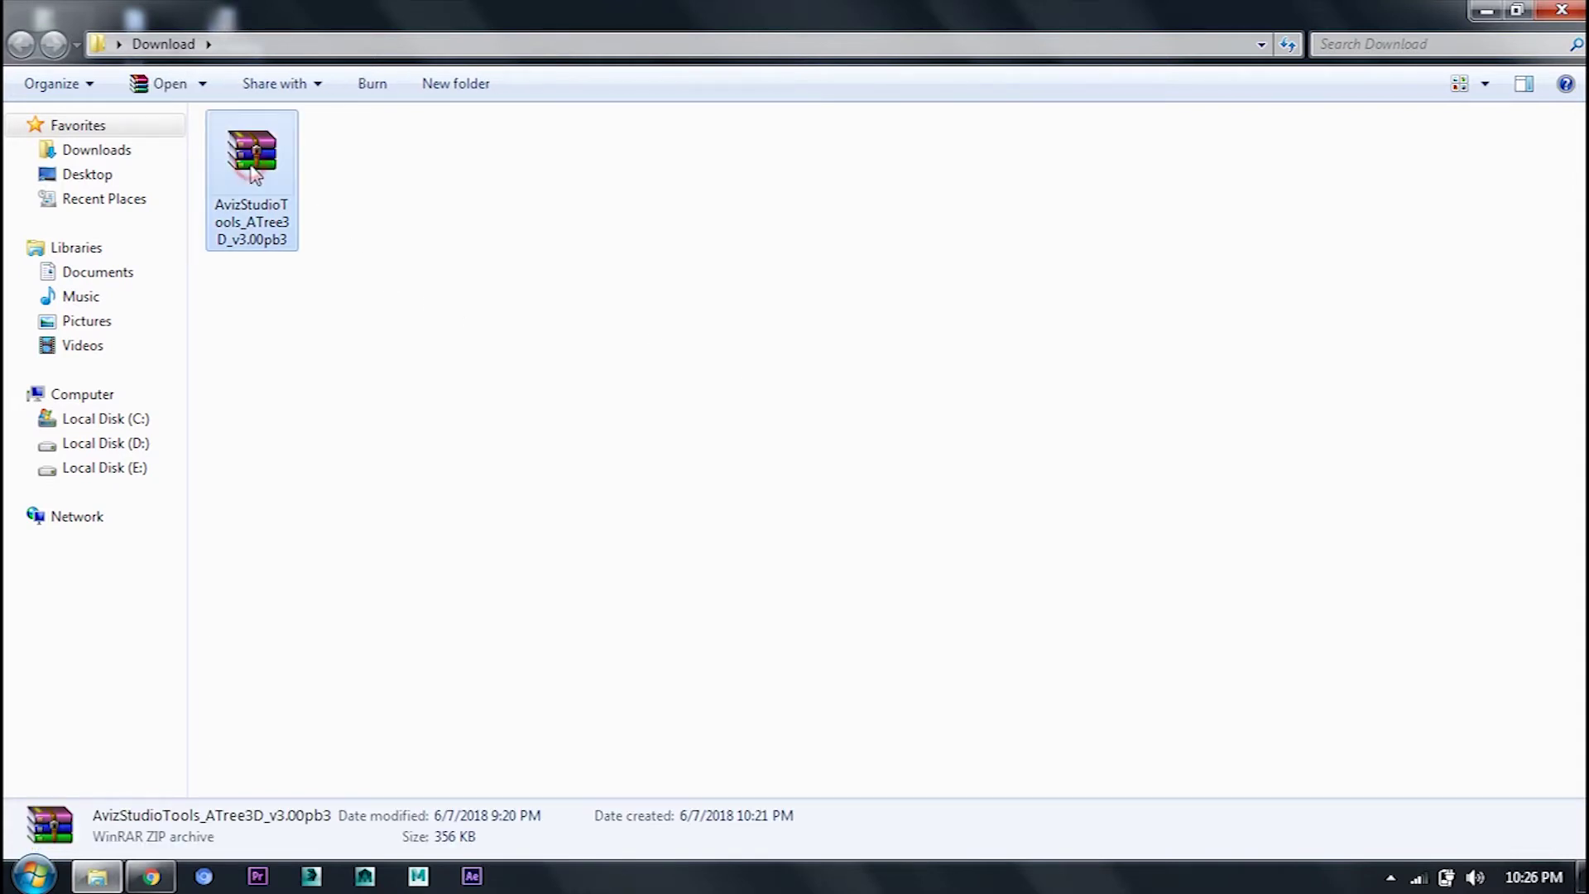
{"action": "right_click", "coordinate": [253, 165]}
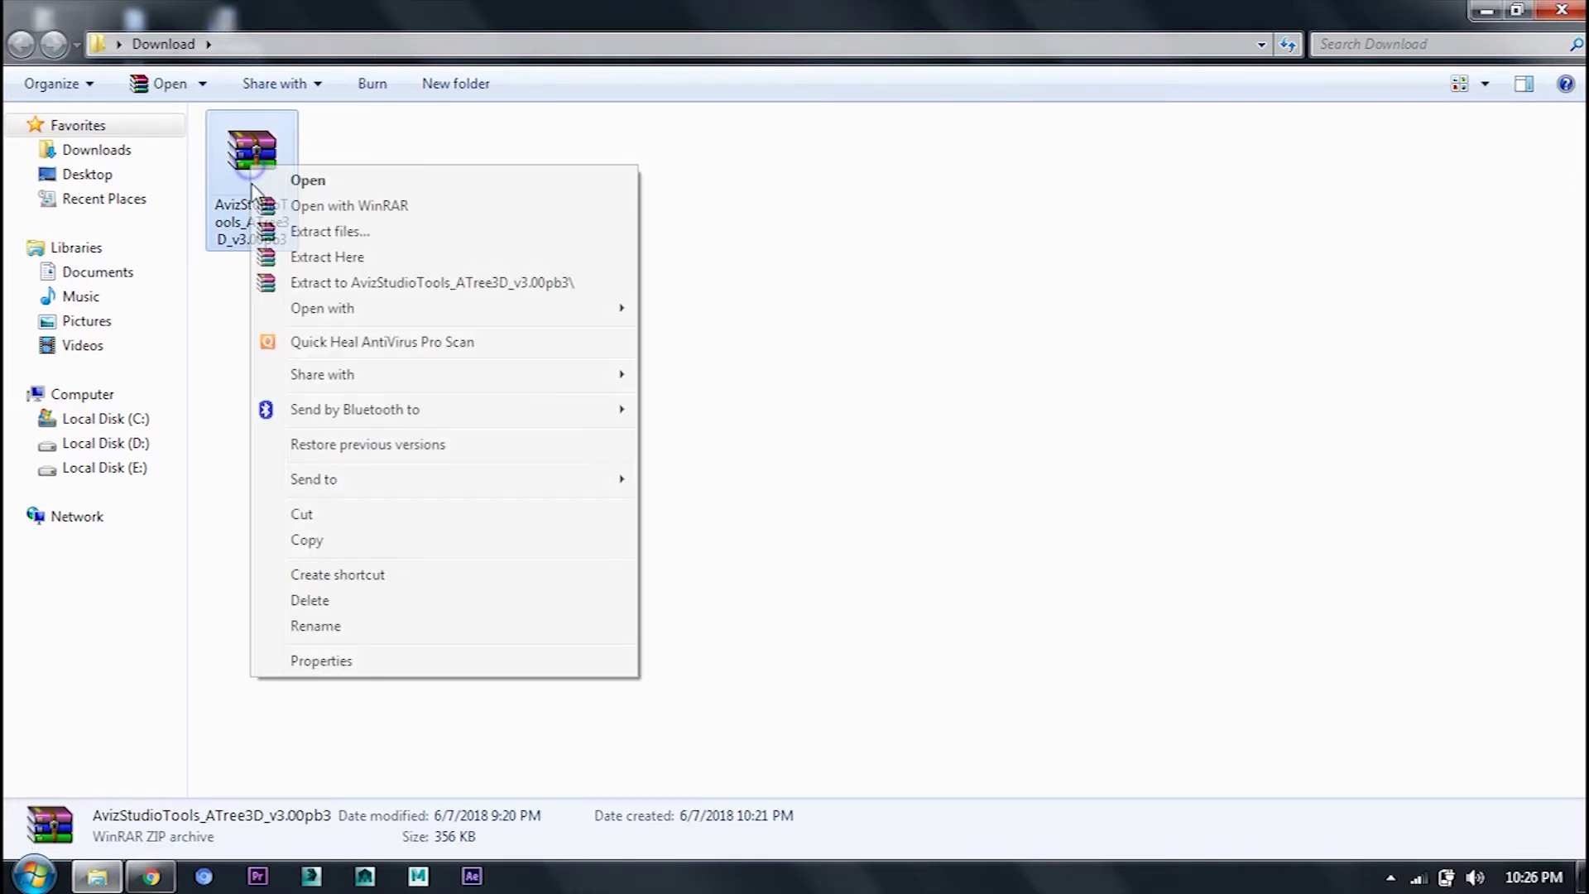
{"action": "left_click", "coordinate": [369, 282]}
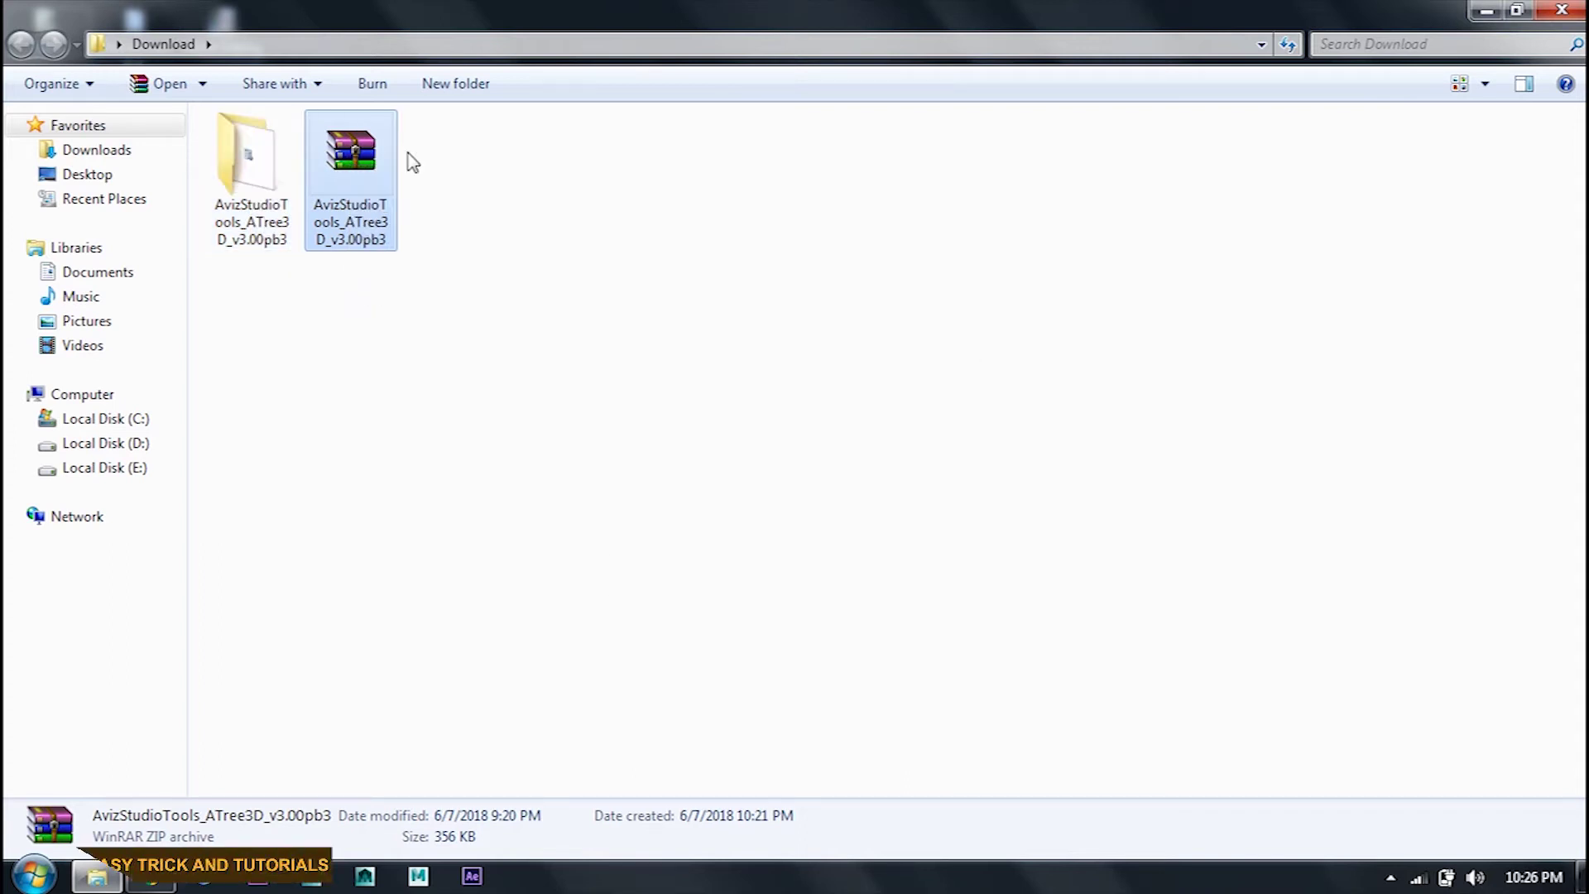
{"action": "double_click", "coordinate": [280, 186]}
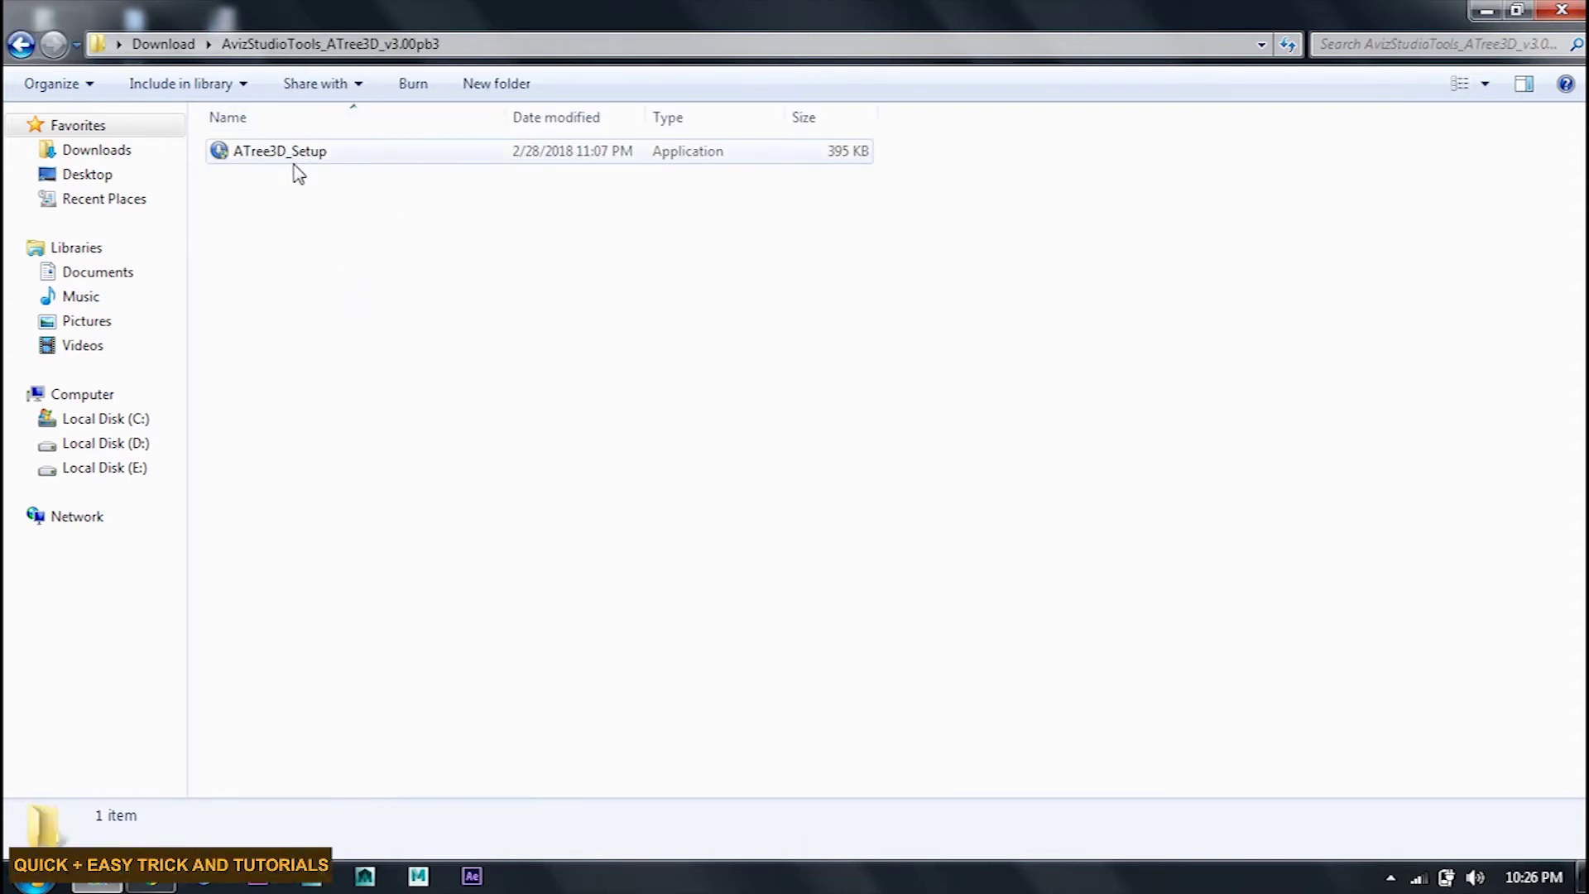
Run ATree3D_Setup, accept the license agreement and keep both ATree3D Files and Startup Example Files selected for installation
{"action": "double_click", "coordinate": [295, 158]}
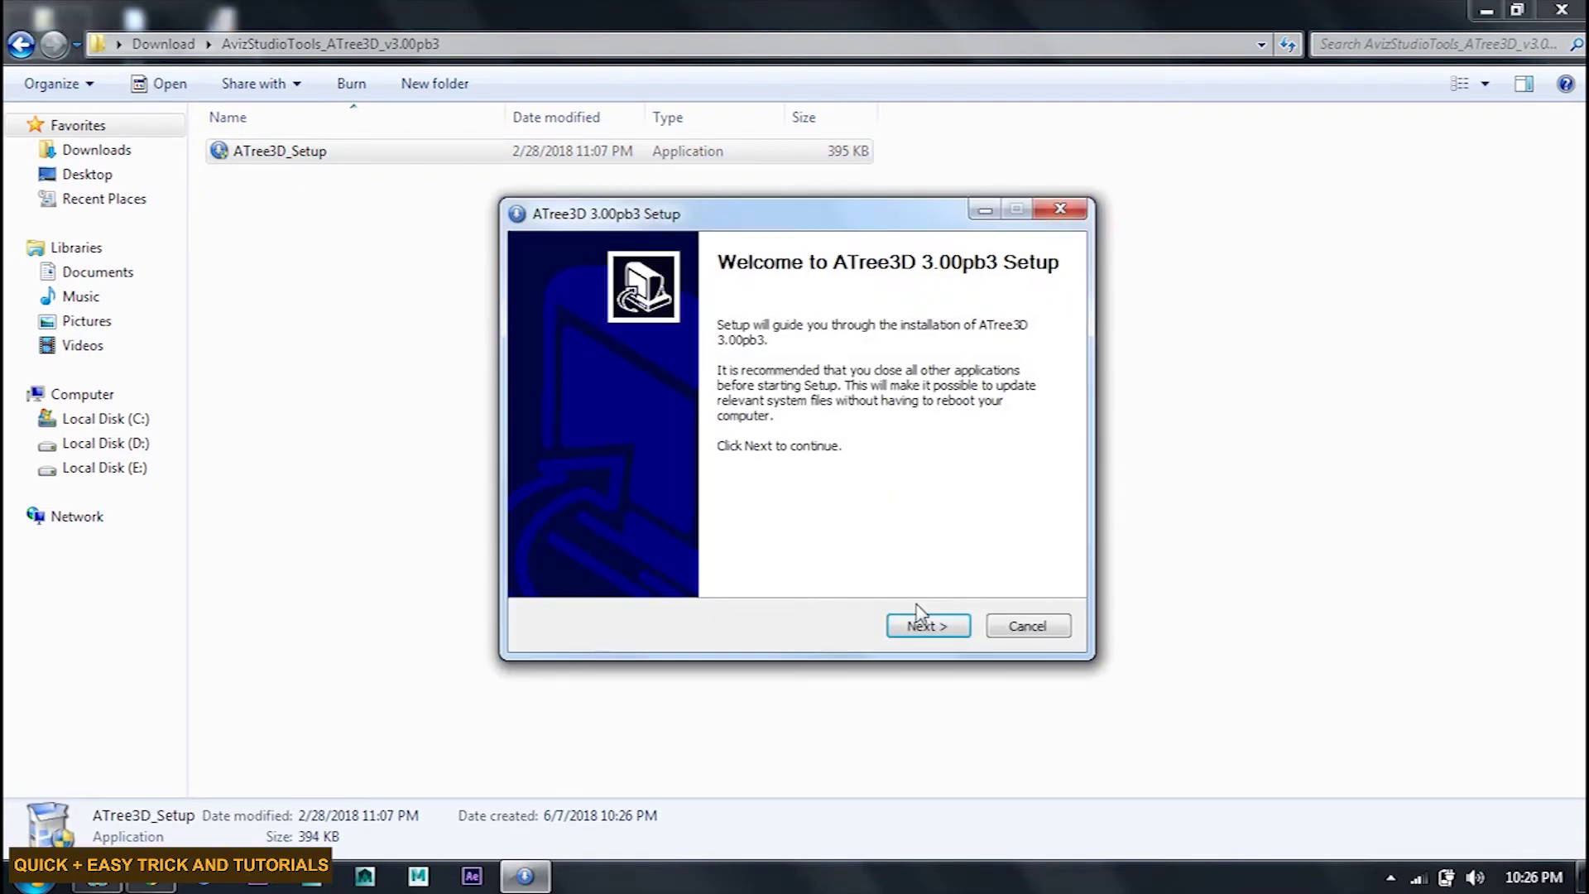
{"action": "left_click", "coordinate": [925, 624]}
{"action": "left_click", "coordinate": [781, 573]}
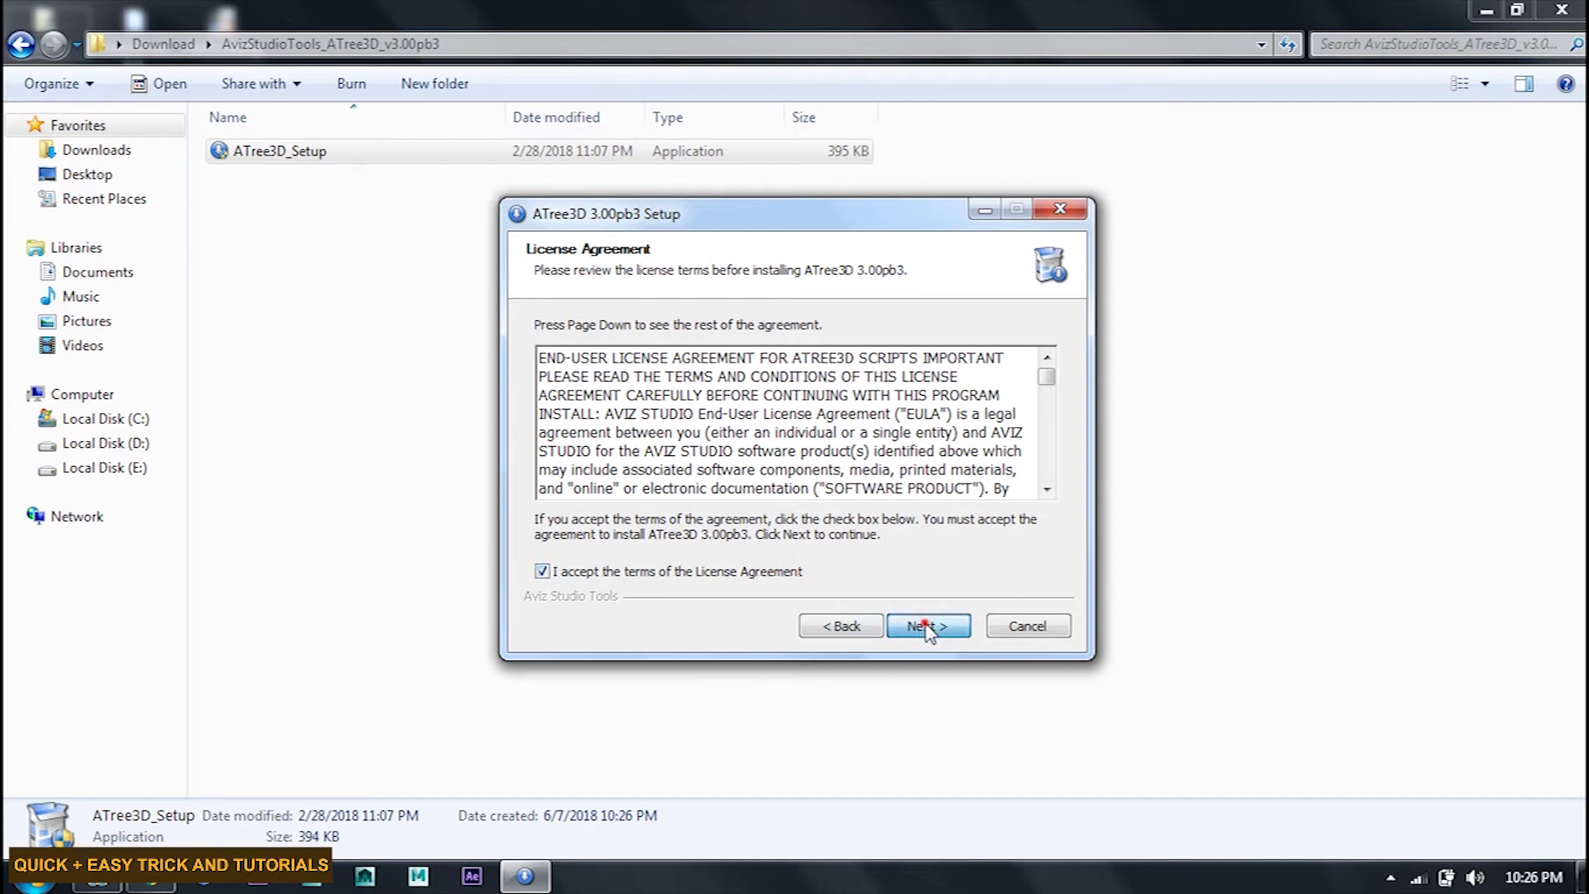
{"action": "left_click", "coordinate": [911, 625]}
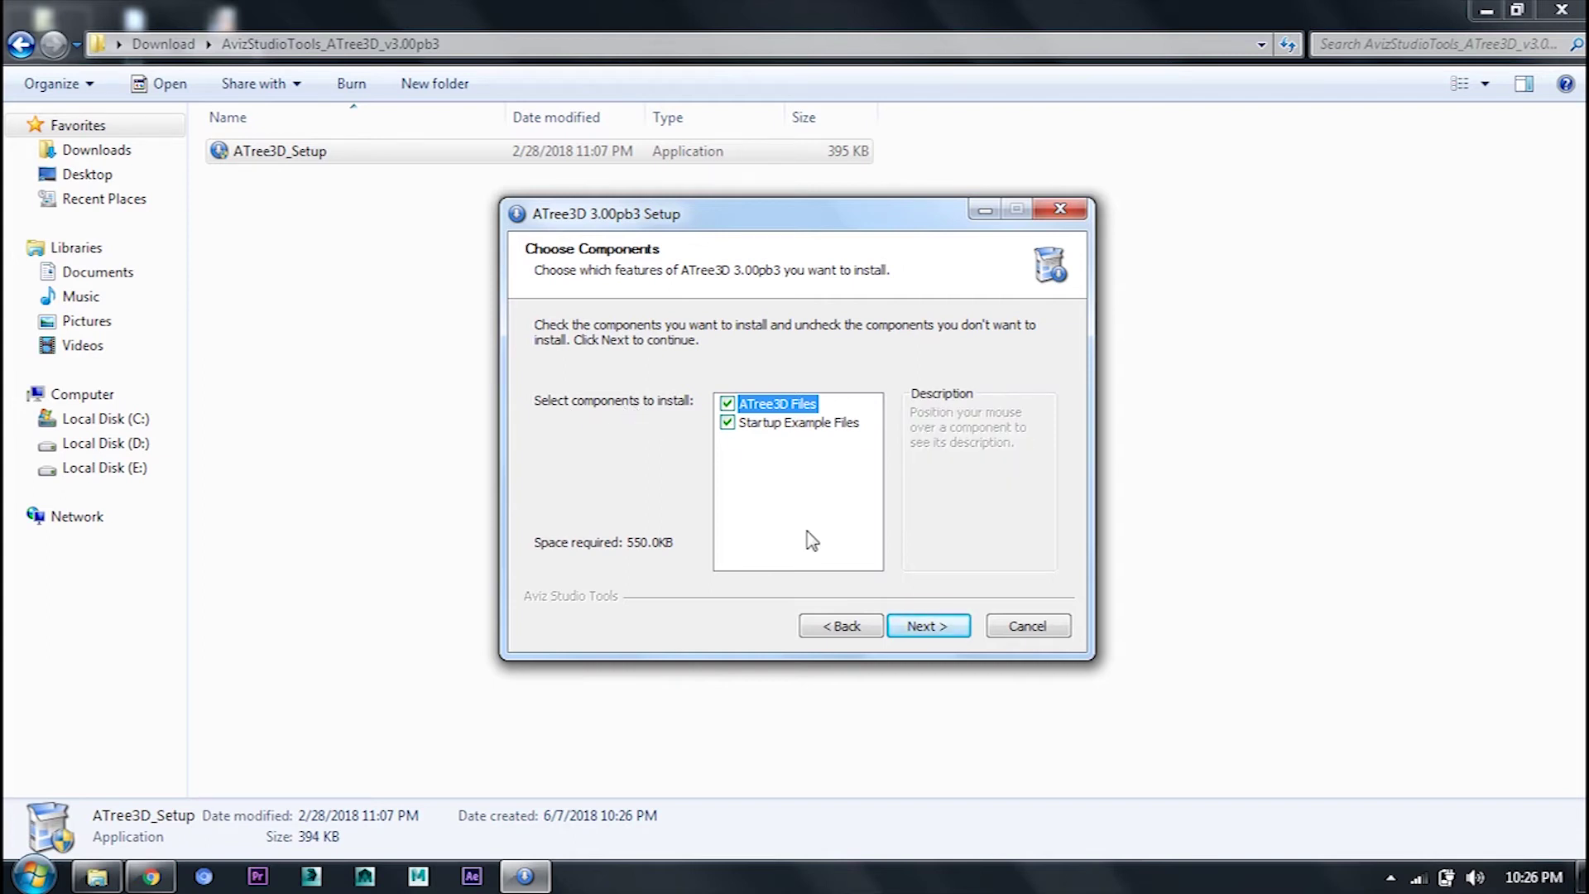
{"action": "left_click", "coordinate": [927, 627]}
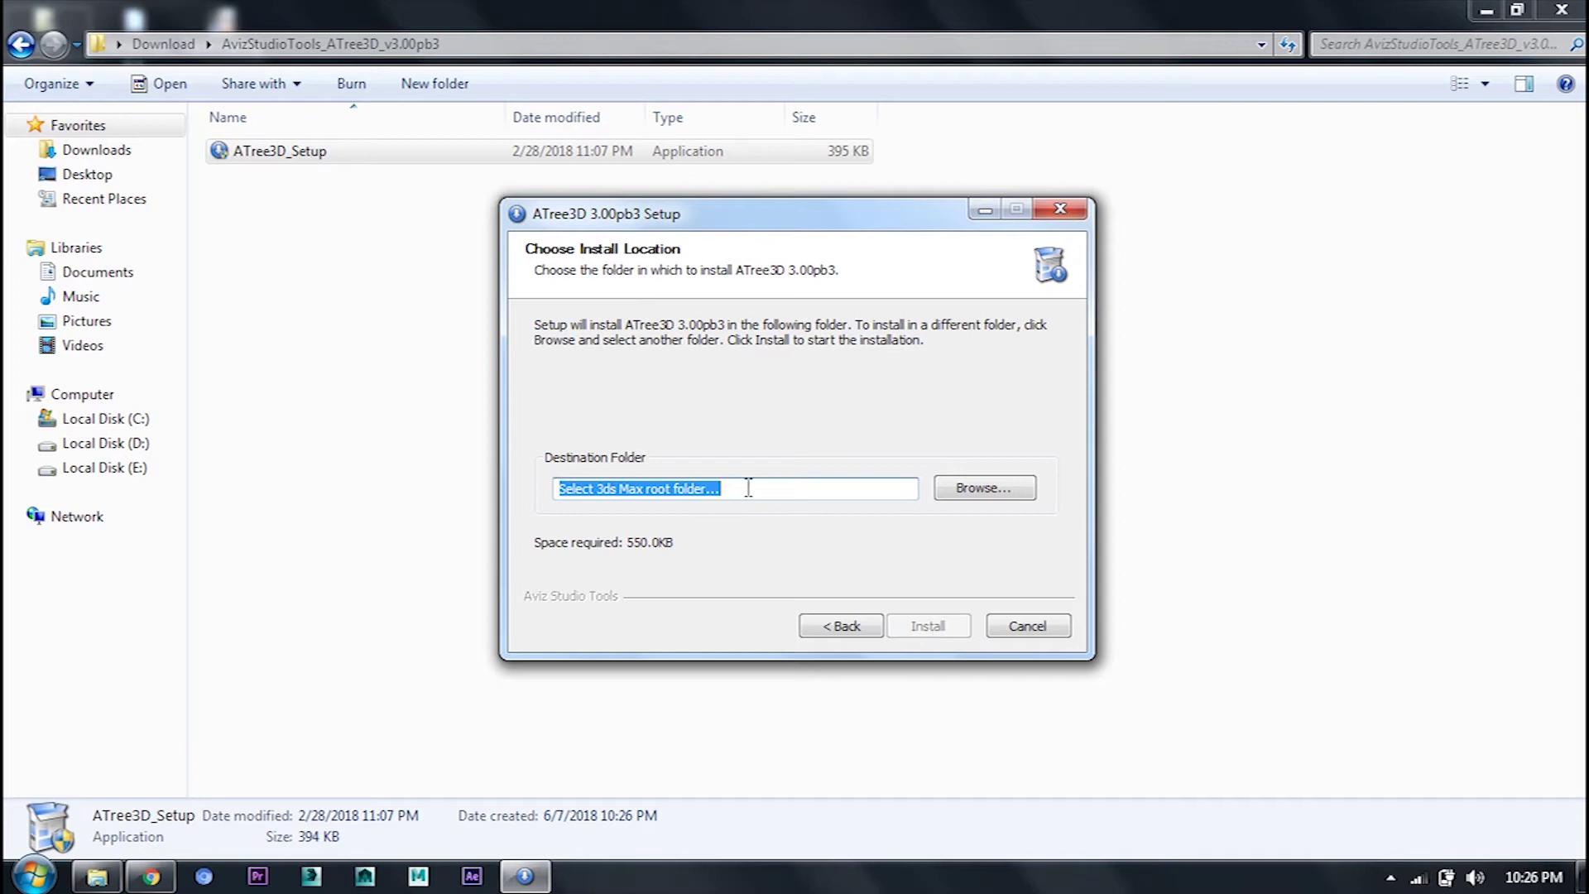
Install ATree3D into the C:\Program Files\Autodesk\3ds Max Design 2014 folder and finish the setup
{"action": "left_click", "coordinate": [970, 490]}
{"action": "double_click", "coordinate": [709, 428]}
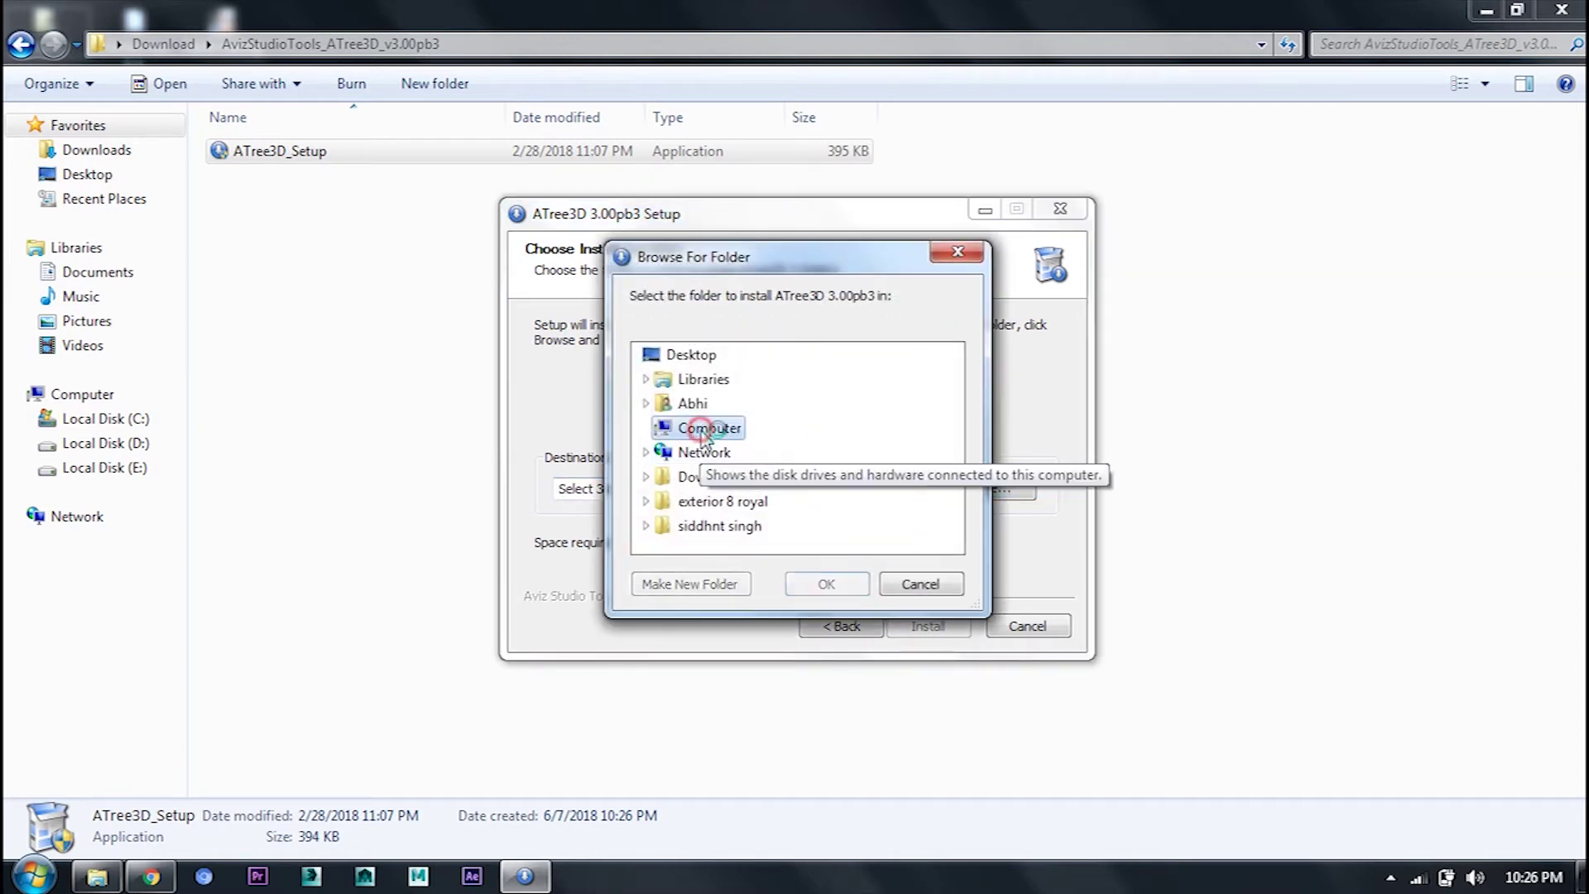
{"action": "double_click", "coordinate": [766, 453]}
{"action": "scroll", "coordinate": [756, 414], "scroll_direction": "down", "scroll_amount": 2}
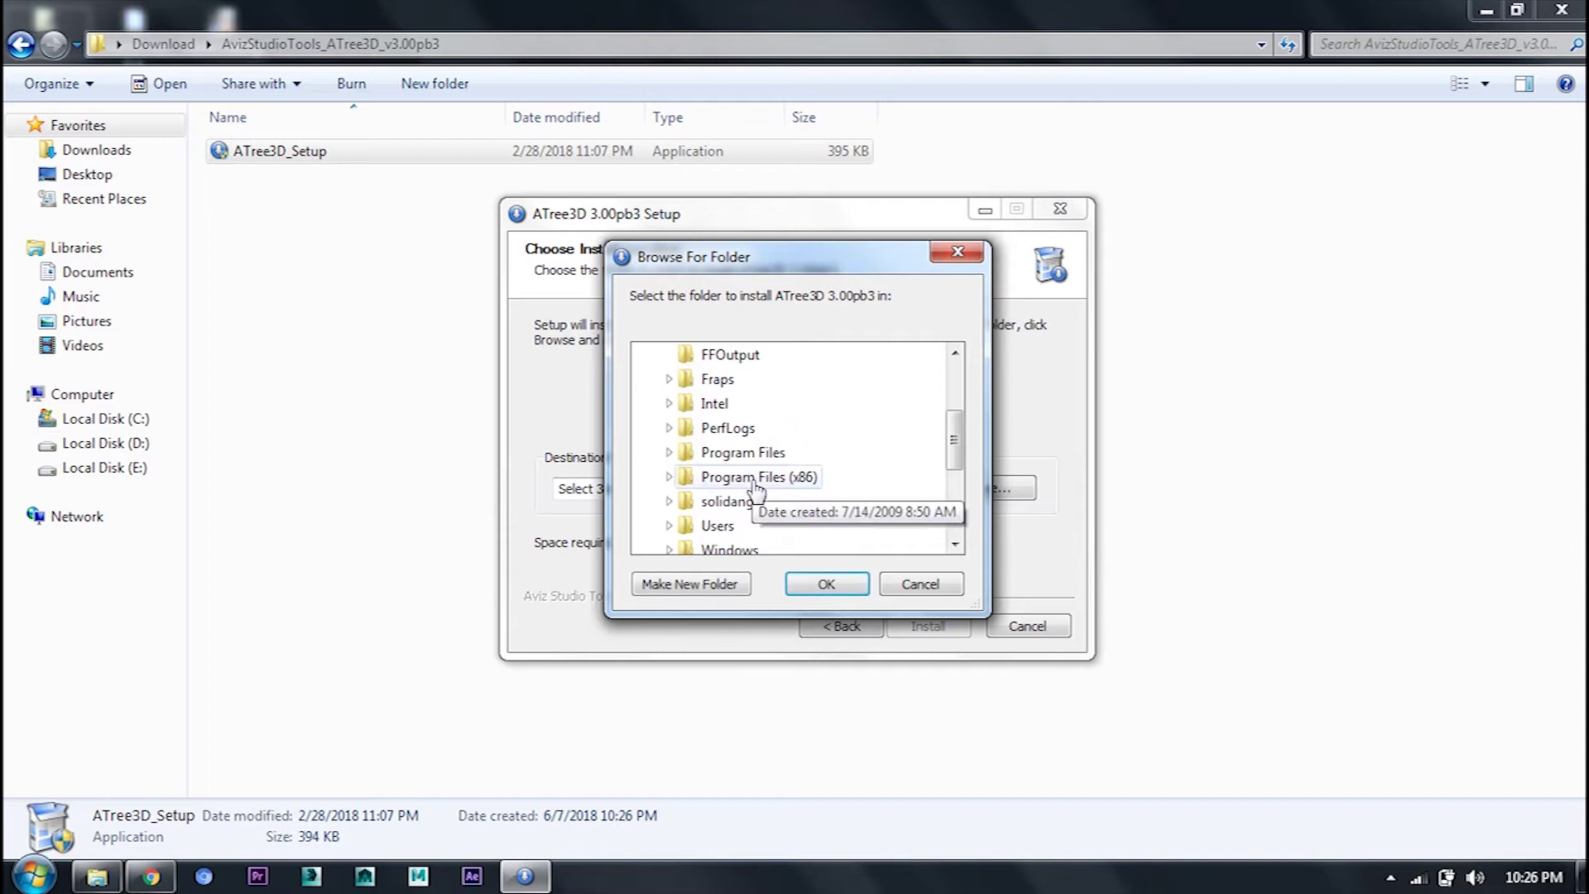
{"action": "double_click", "coordinate": [749, 453]}
{"action": "scroll", "coordinate": [728, 517], "scroll_direction": "down", "scroll_amount": 2}
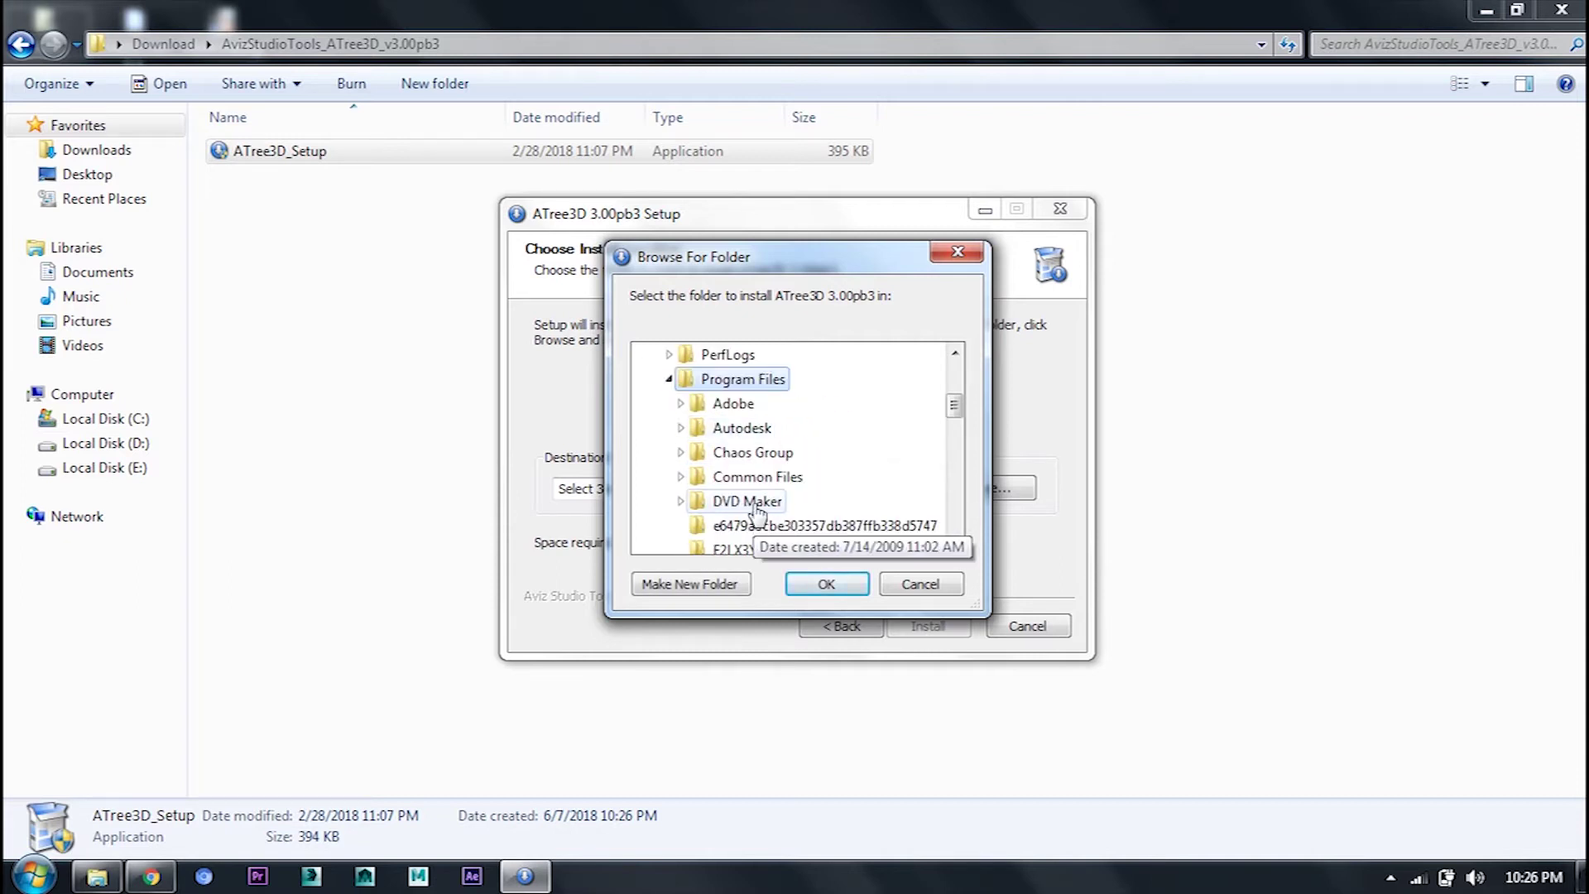
{"action": "double_click", "coordinate": [730, 425]}
{"action": "scroll", "coordinate": [745, 464], "scroll_direction": "down", "scroll_amount": 2}
{"action": "left_click", "coordinate": [772, 403]}
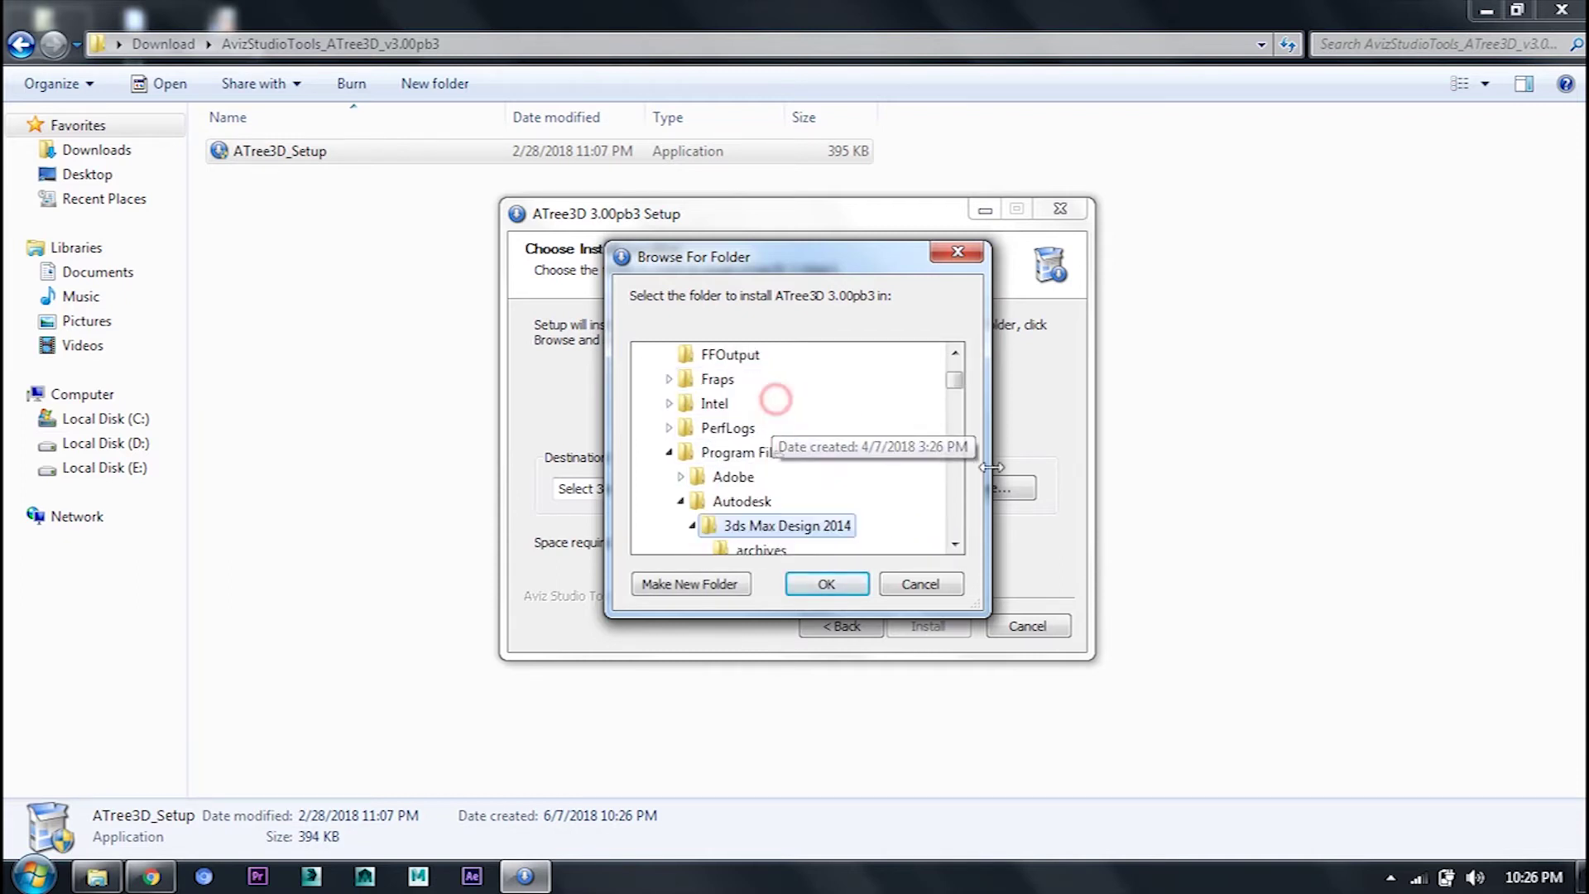
{"action": "left_click", "coordinate": [824, 582]}
{"action": "left_click", "coordinate": [927, 625]}
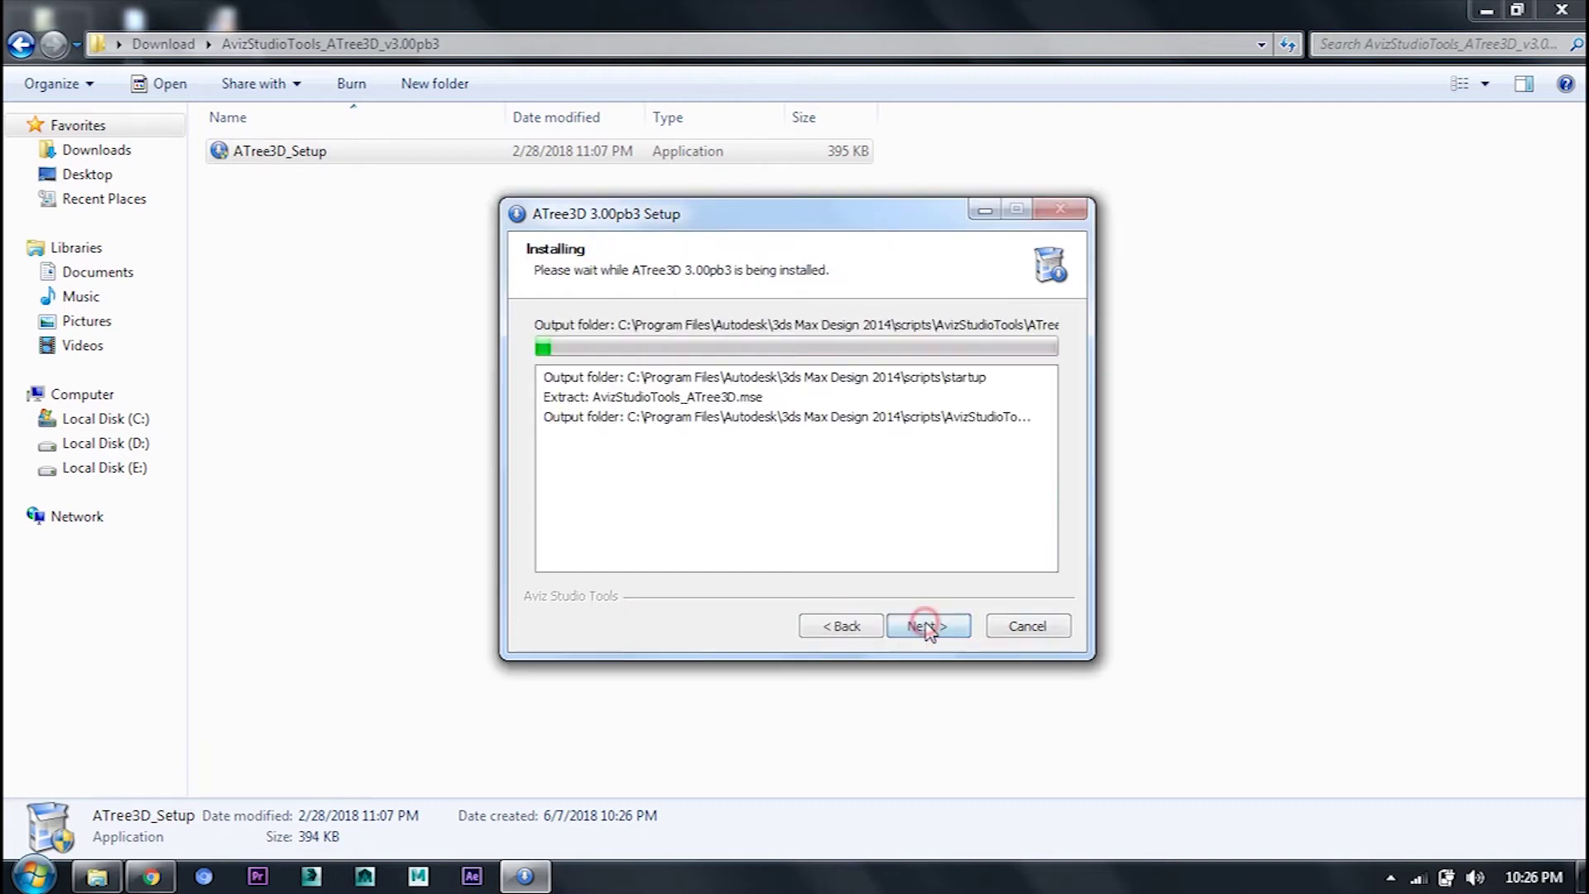
{"action": "left_click", "coordinate": [927, 626]}
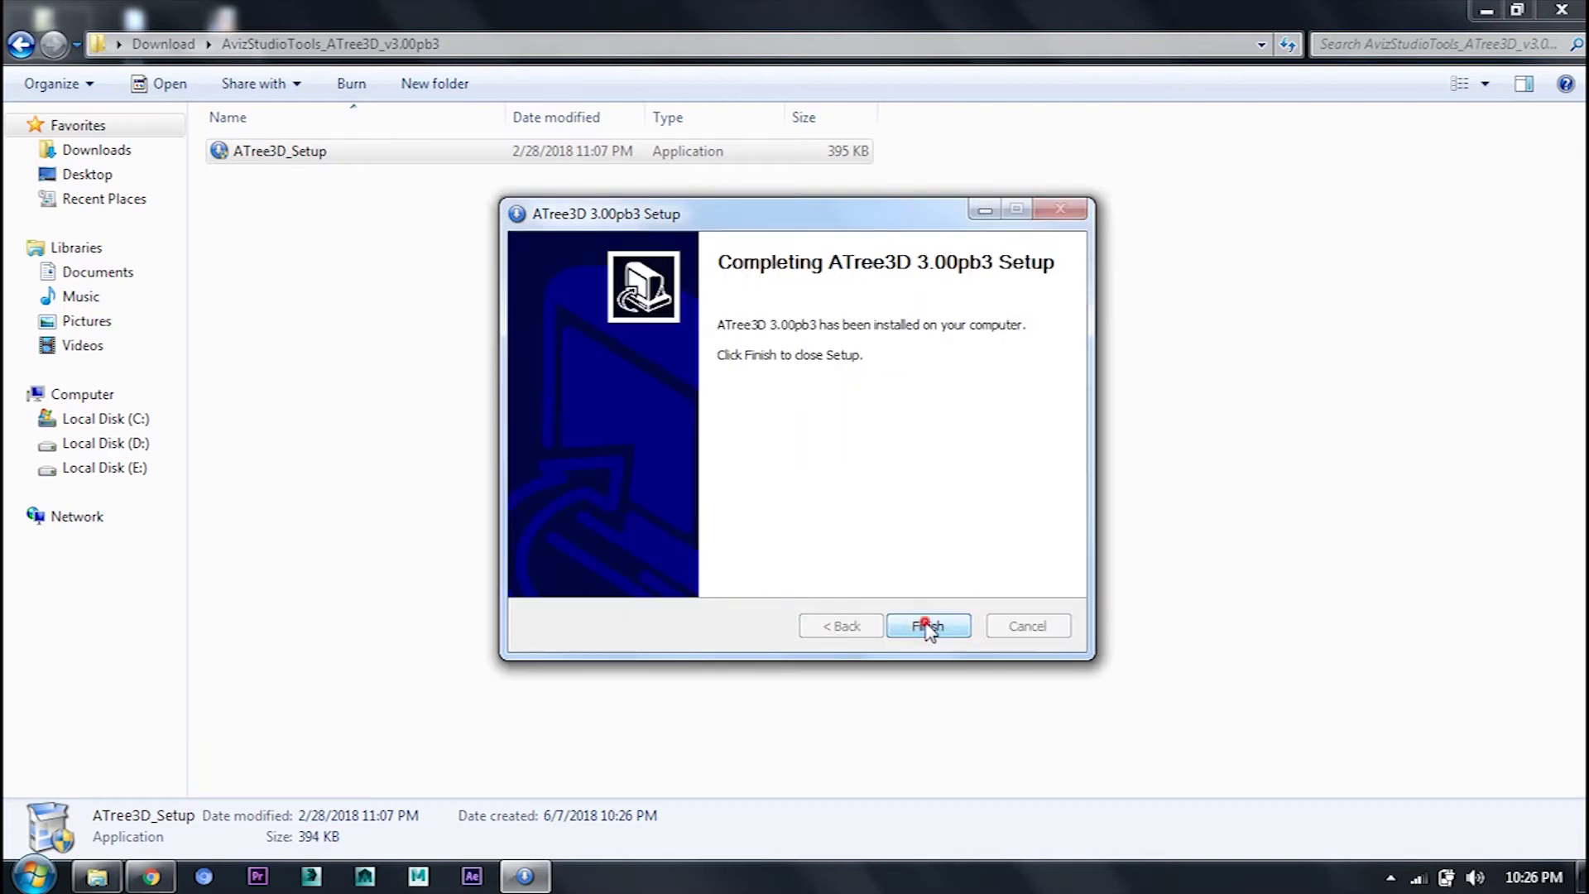
Switch to 3ds Max Design 2014 and show the AvizStudioTools category in the keyboard shortcut settings of Customize User Interface
{"action": "left_click", "coordinate": [313, 876]}
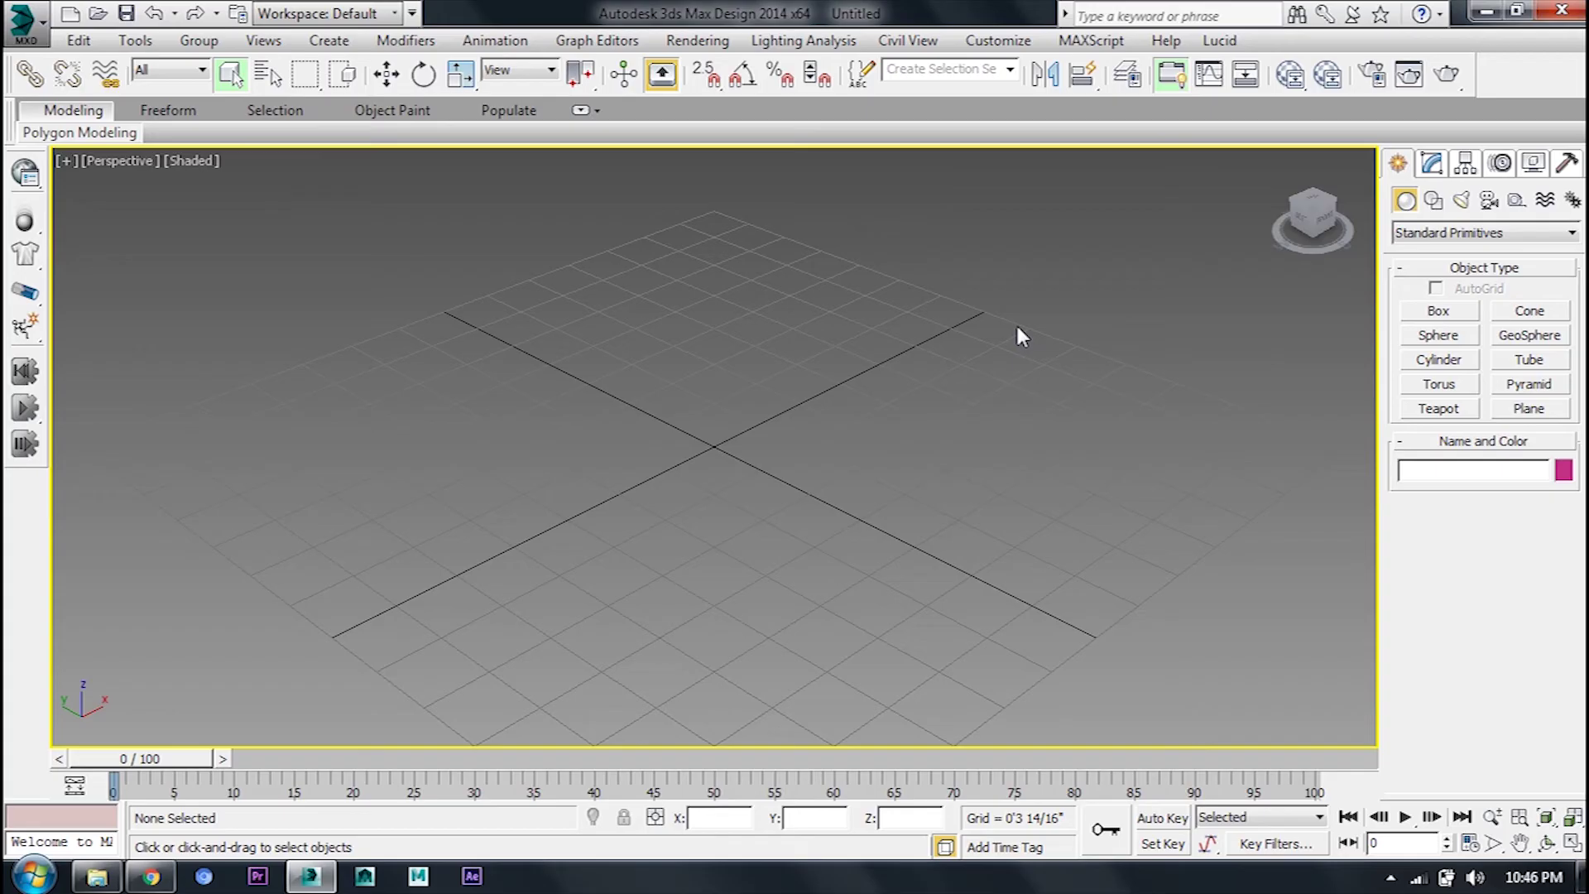
{"action": "left_click", "coordinate": [998, 41]}
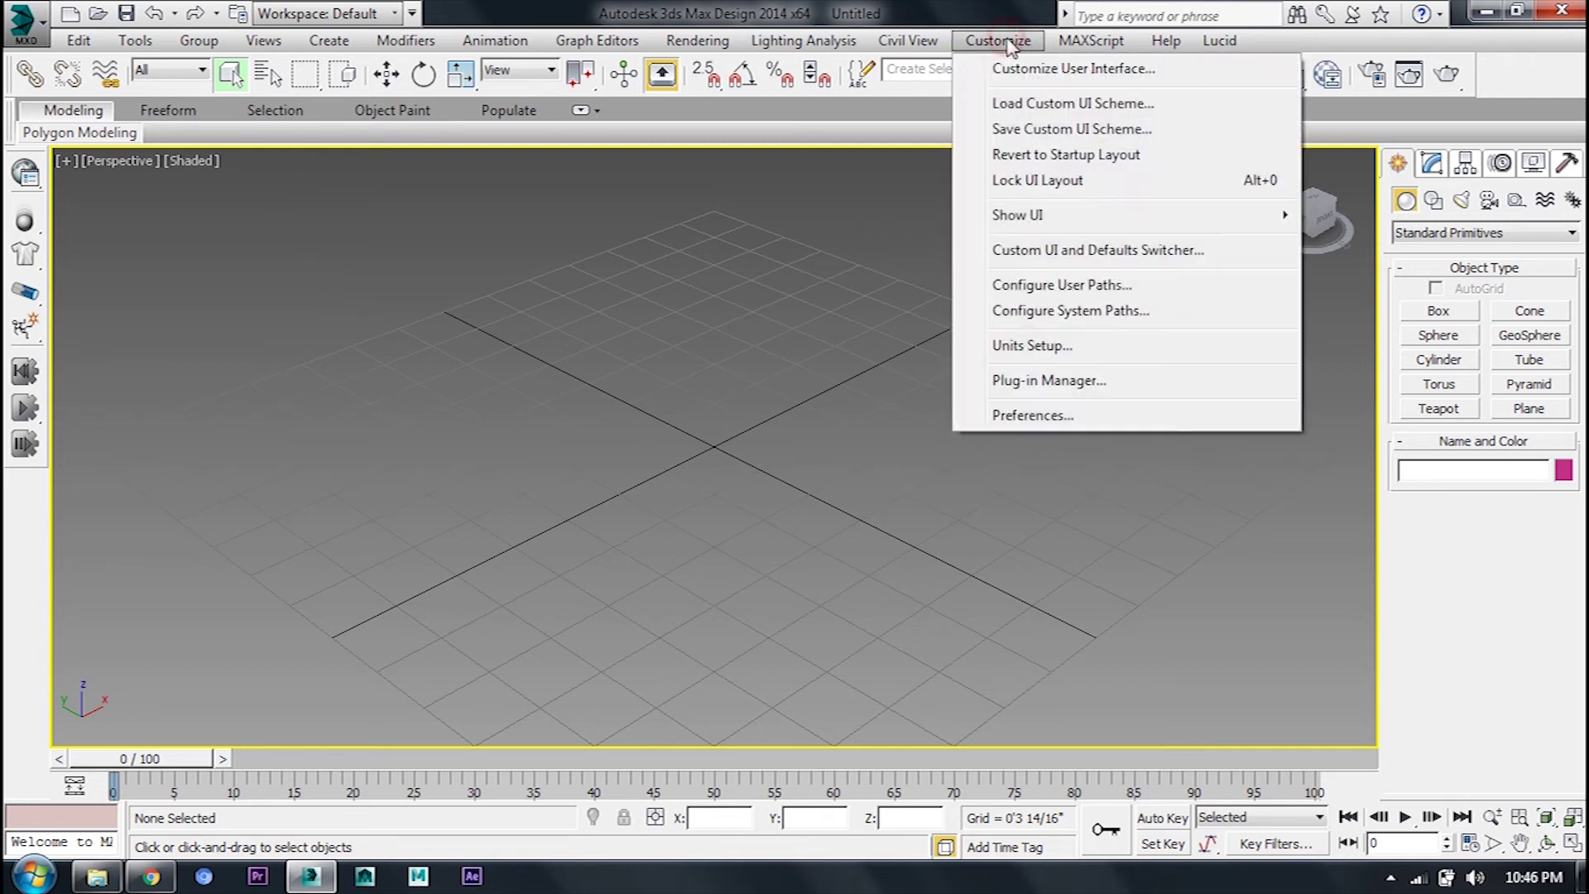
{"action": "left_click", "coordinate": [1045, 70]}
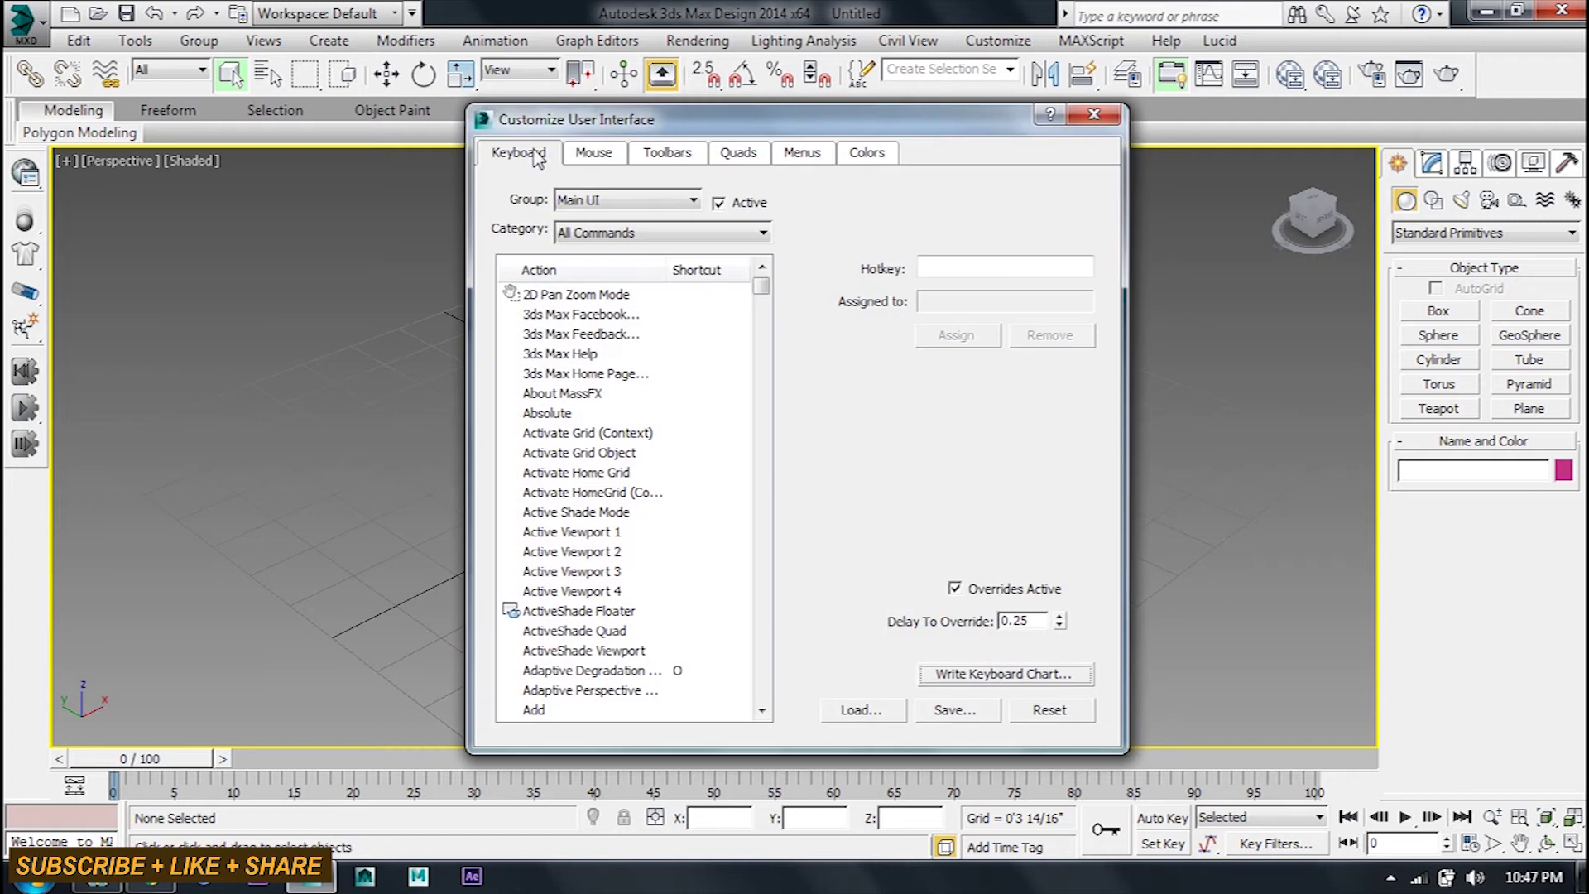
{"action": "scroll", "coordinate": [560, 645], "scroll_direction": "down", "scroll_amount": 2}
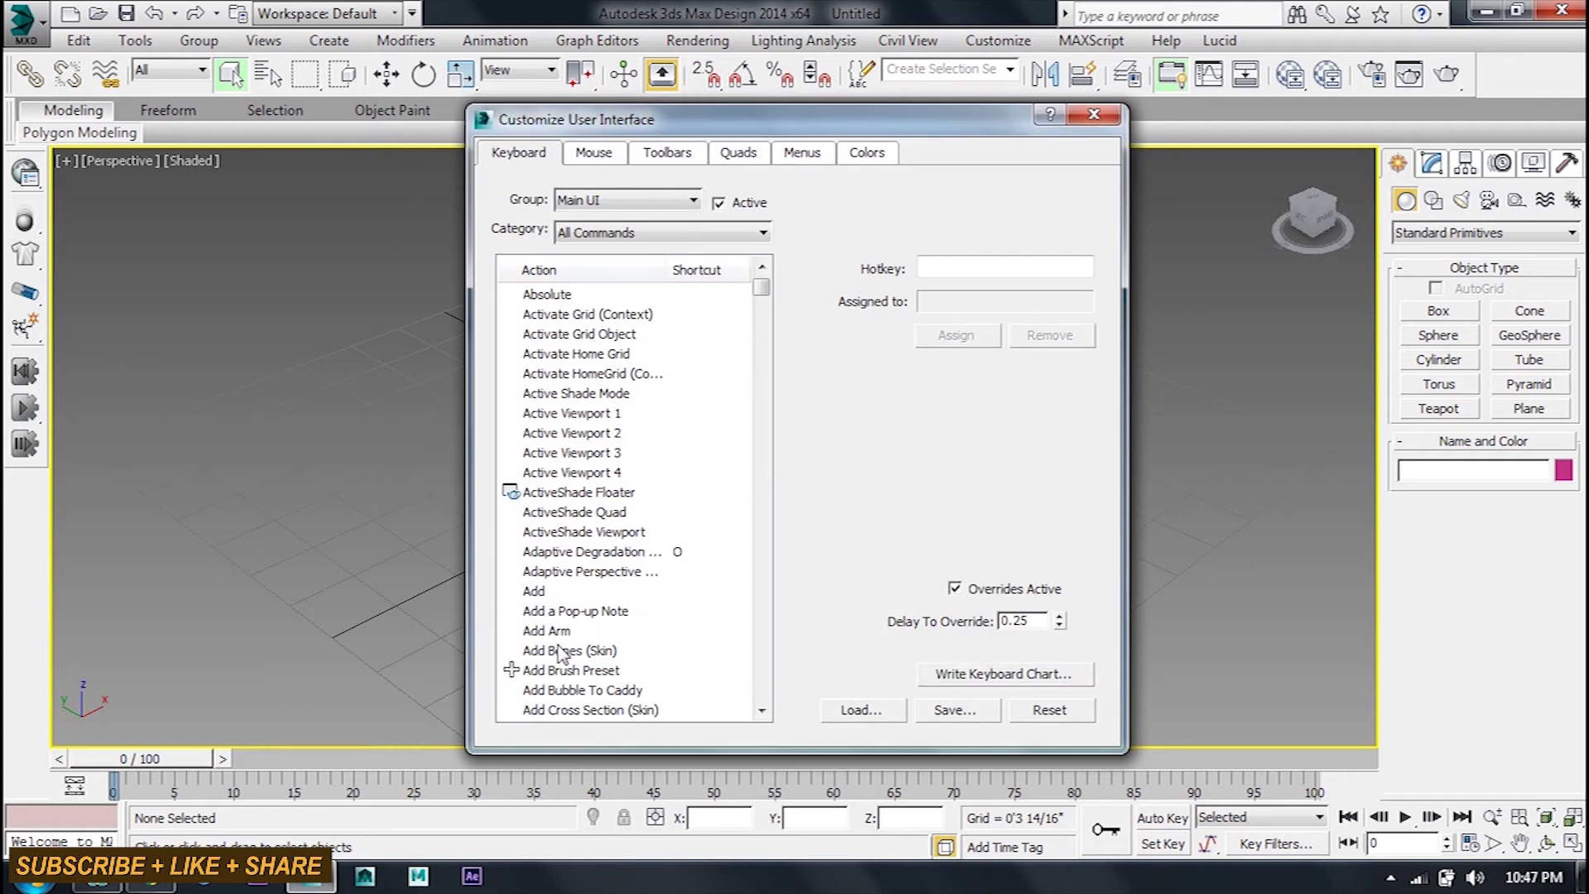
{"action": "scroll", "coordinate": [571, 496], "scroll_direction": "up", "scroll_amount": 2}
{"action": "left_click", "coordinate": [571, 353]}
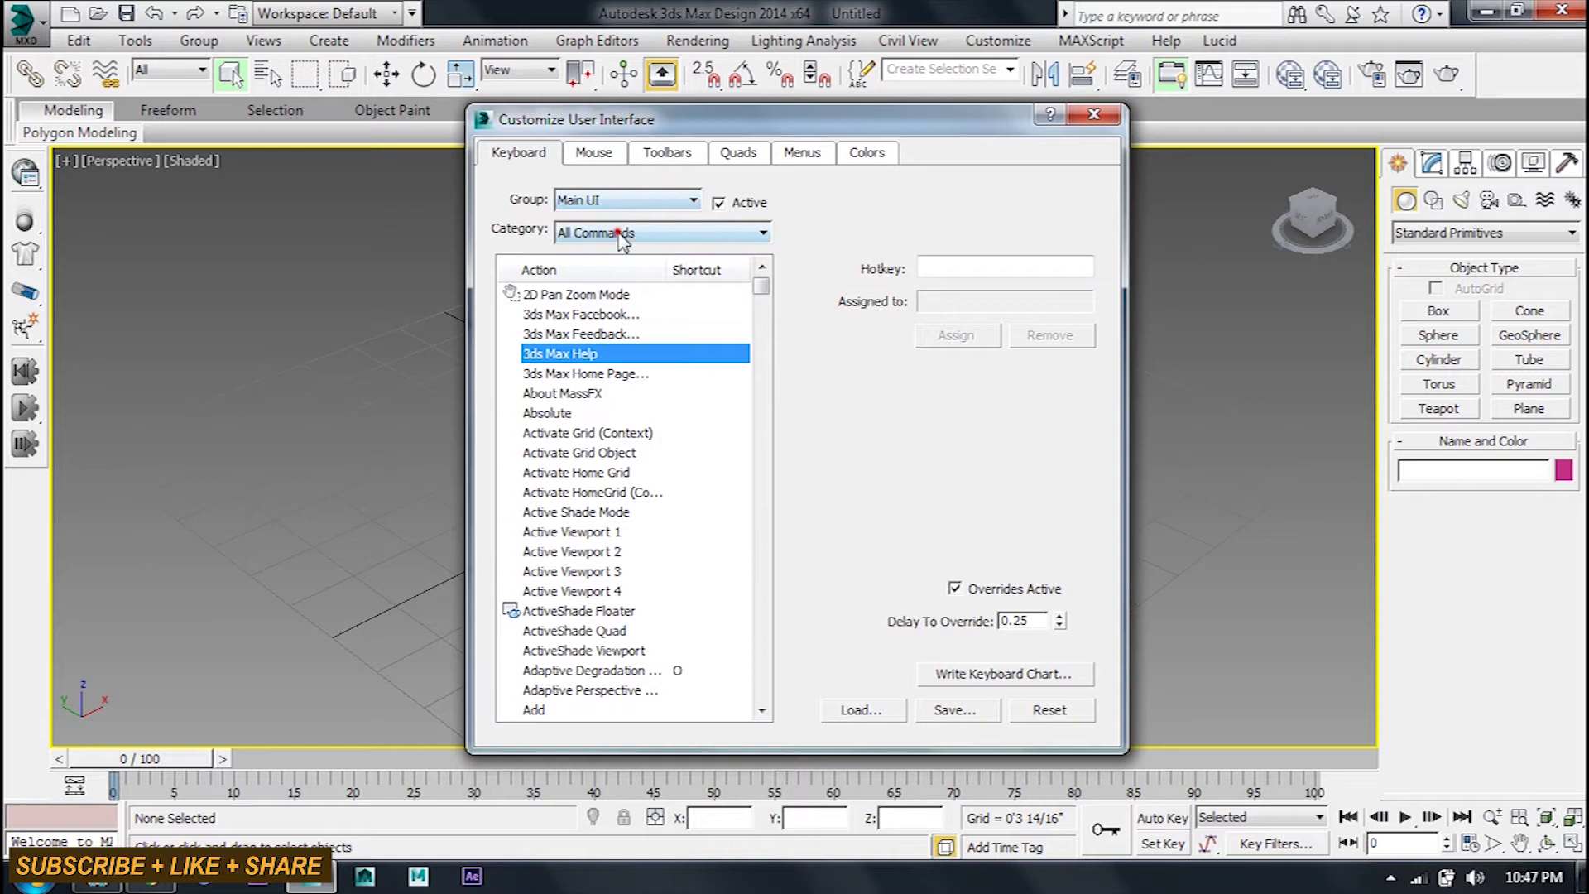
{"action": "left_click", "coordinate": [619, 233]}
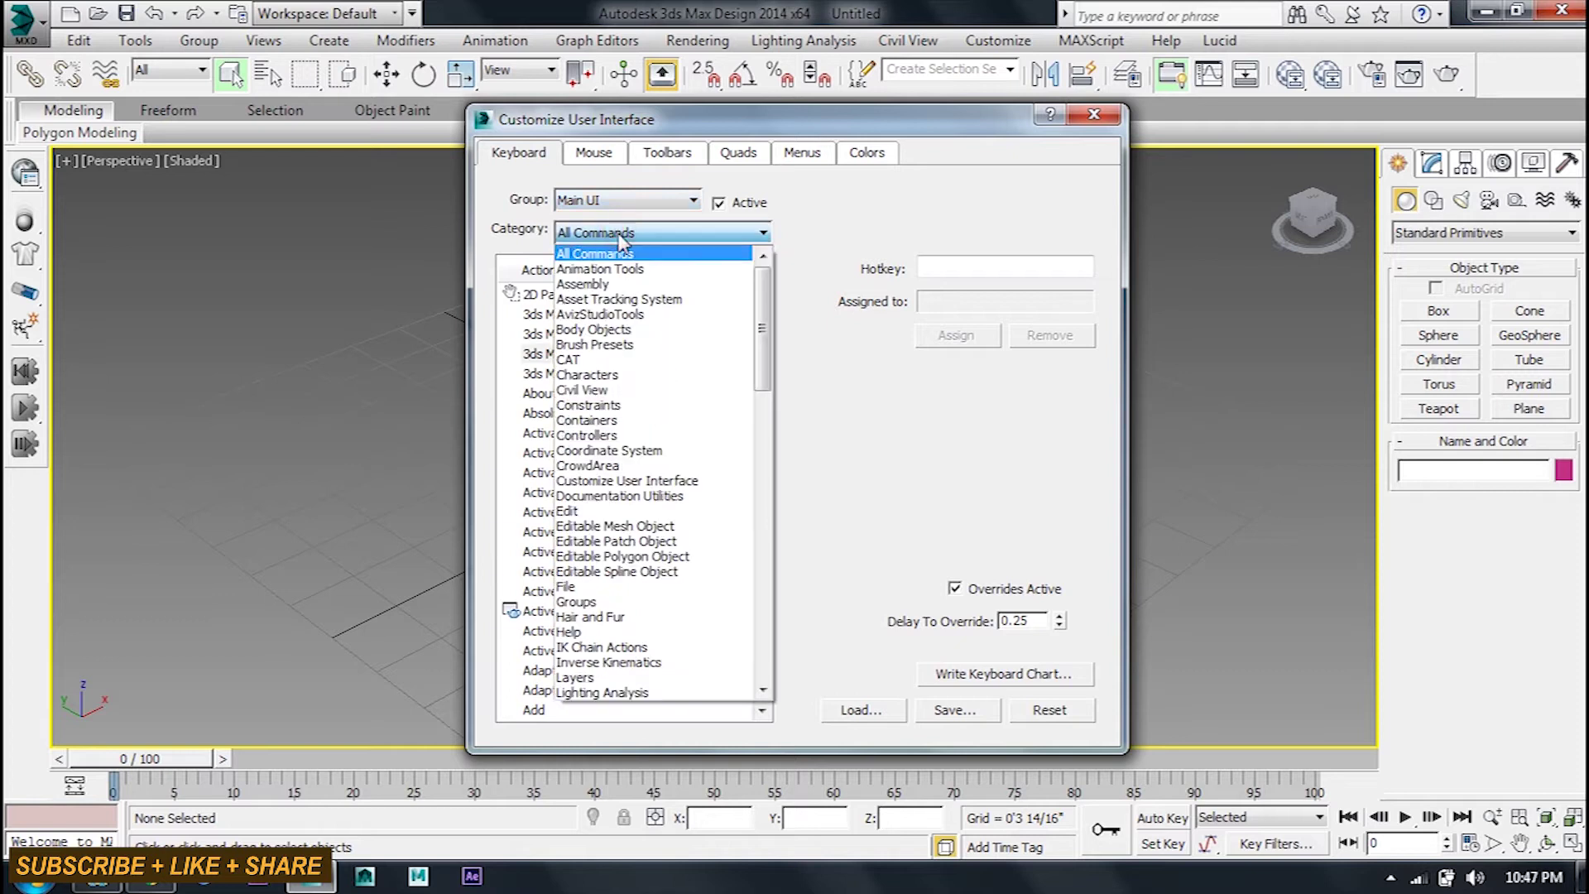
{"action": "left_click", "coordinate": [603, 318]}
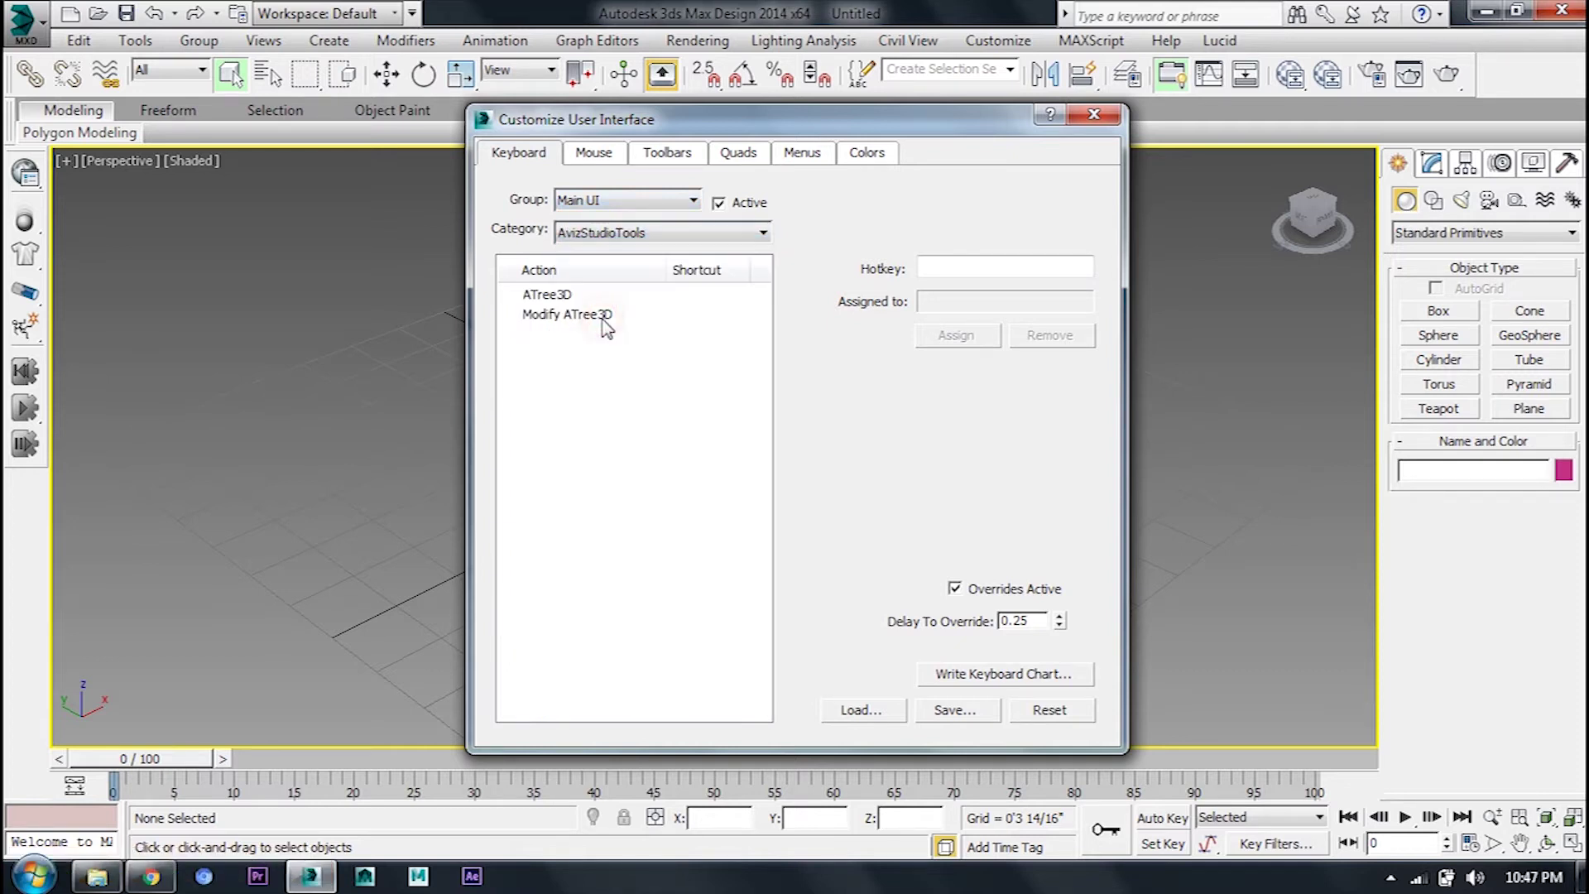
Assign the hotkey Ctrl+T to the ATree3D action
{"action": "left_click", "coordinate": [561, 297]}
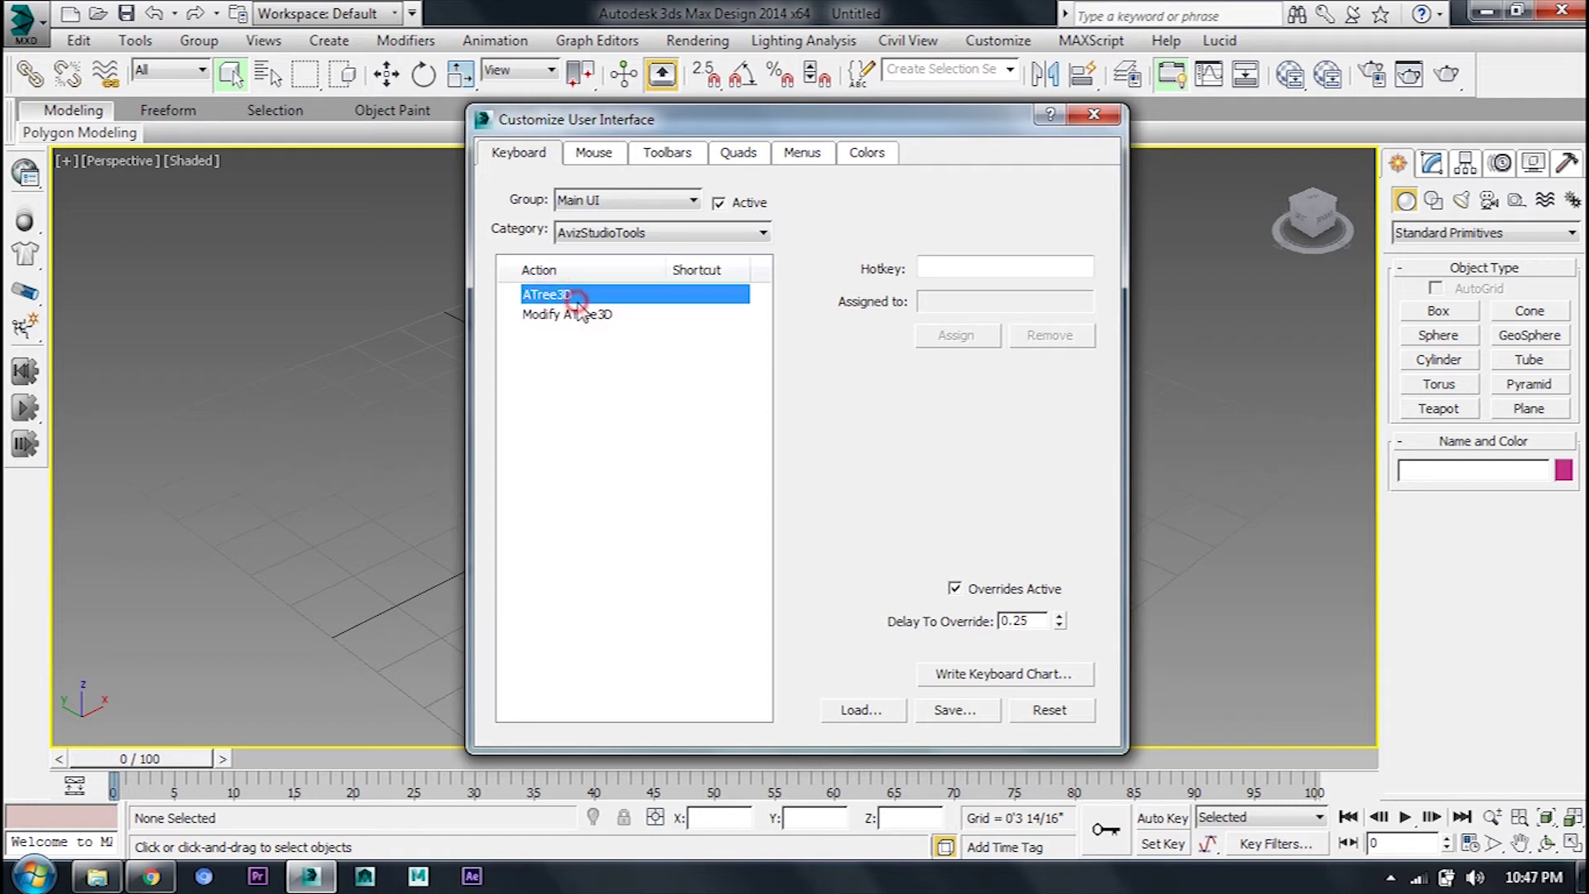
{"action": "left_click", "coordinate": [569, 316]}
{"action": "left_click", "coordinate": [570, 294]}
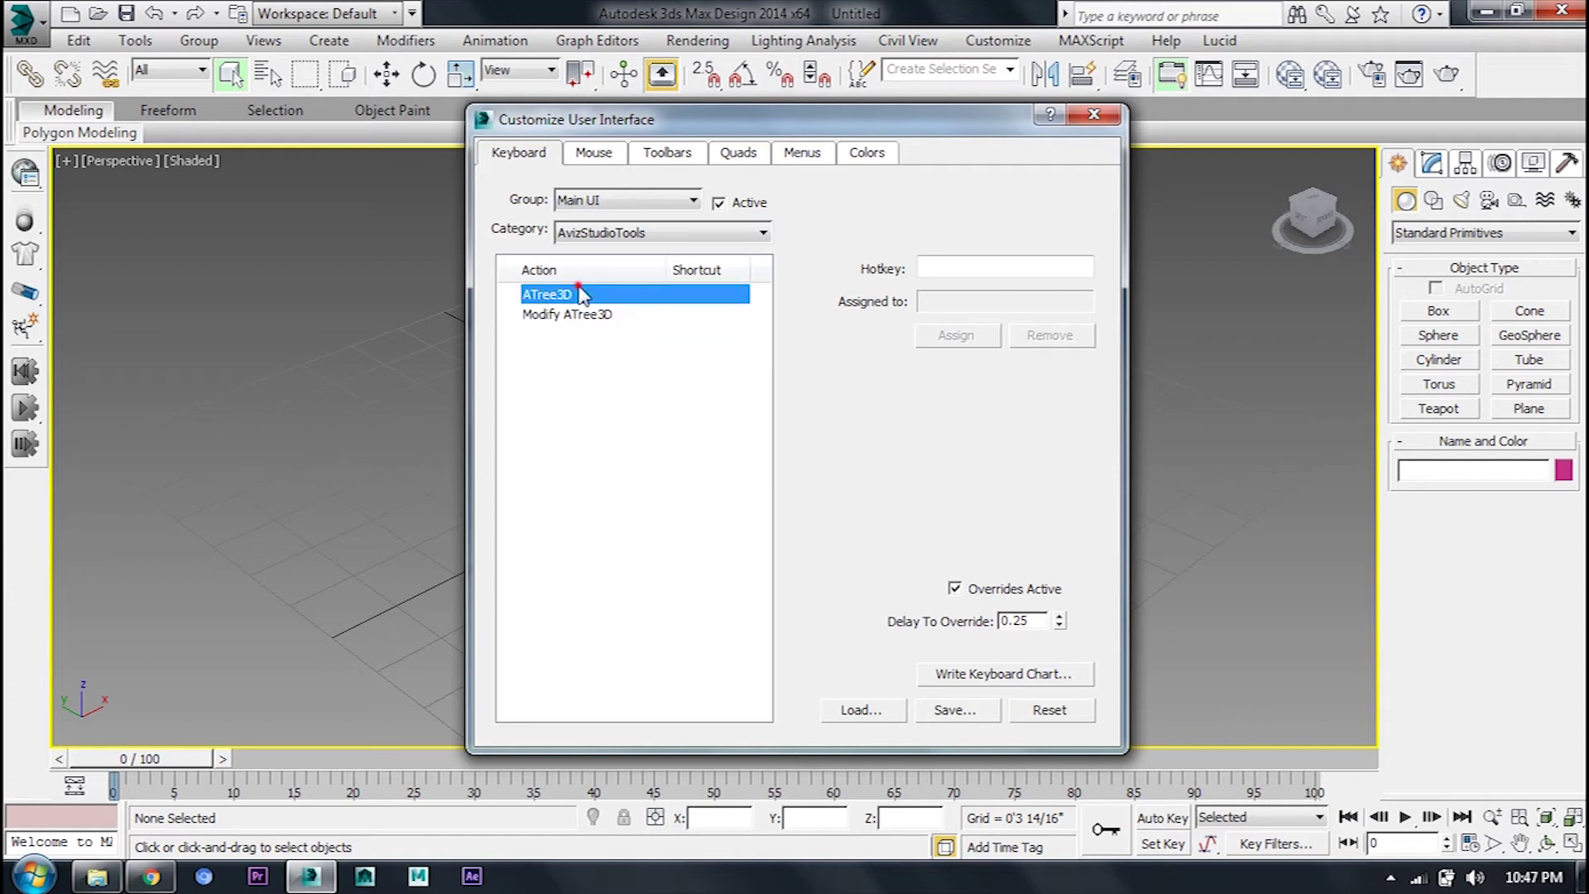
{"action": "left_click", "coordinate": [990, 267]}
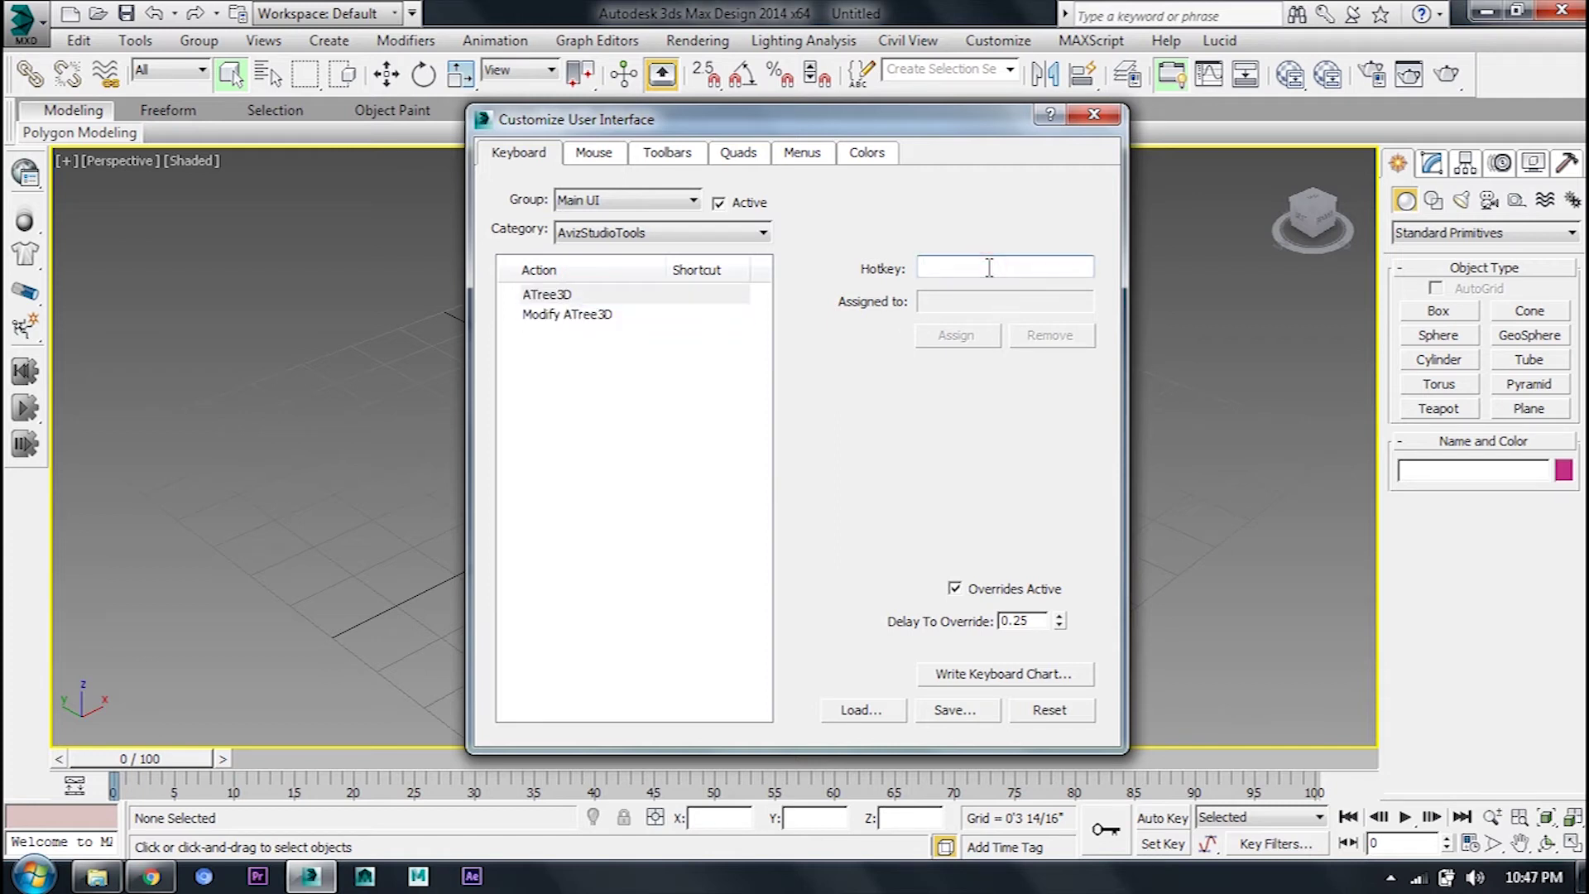
{"action": "key", "text": "ctrl"}
{"action": "key", "text": "ctrl+t"}
{"action": "key", "text": "ctrl+g"}
{"action": "key", "text": "ctrl+f"}
{"action": "key", "text": "ctrl+h"}
{"action": "key", "text": "ctrl"}
{"action": "key", "text": "ctrl+t"}
{"action": "left_click", "coordinate": [977, 338]}
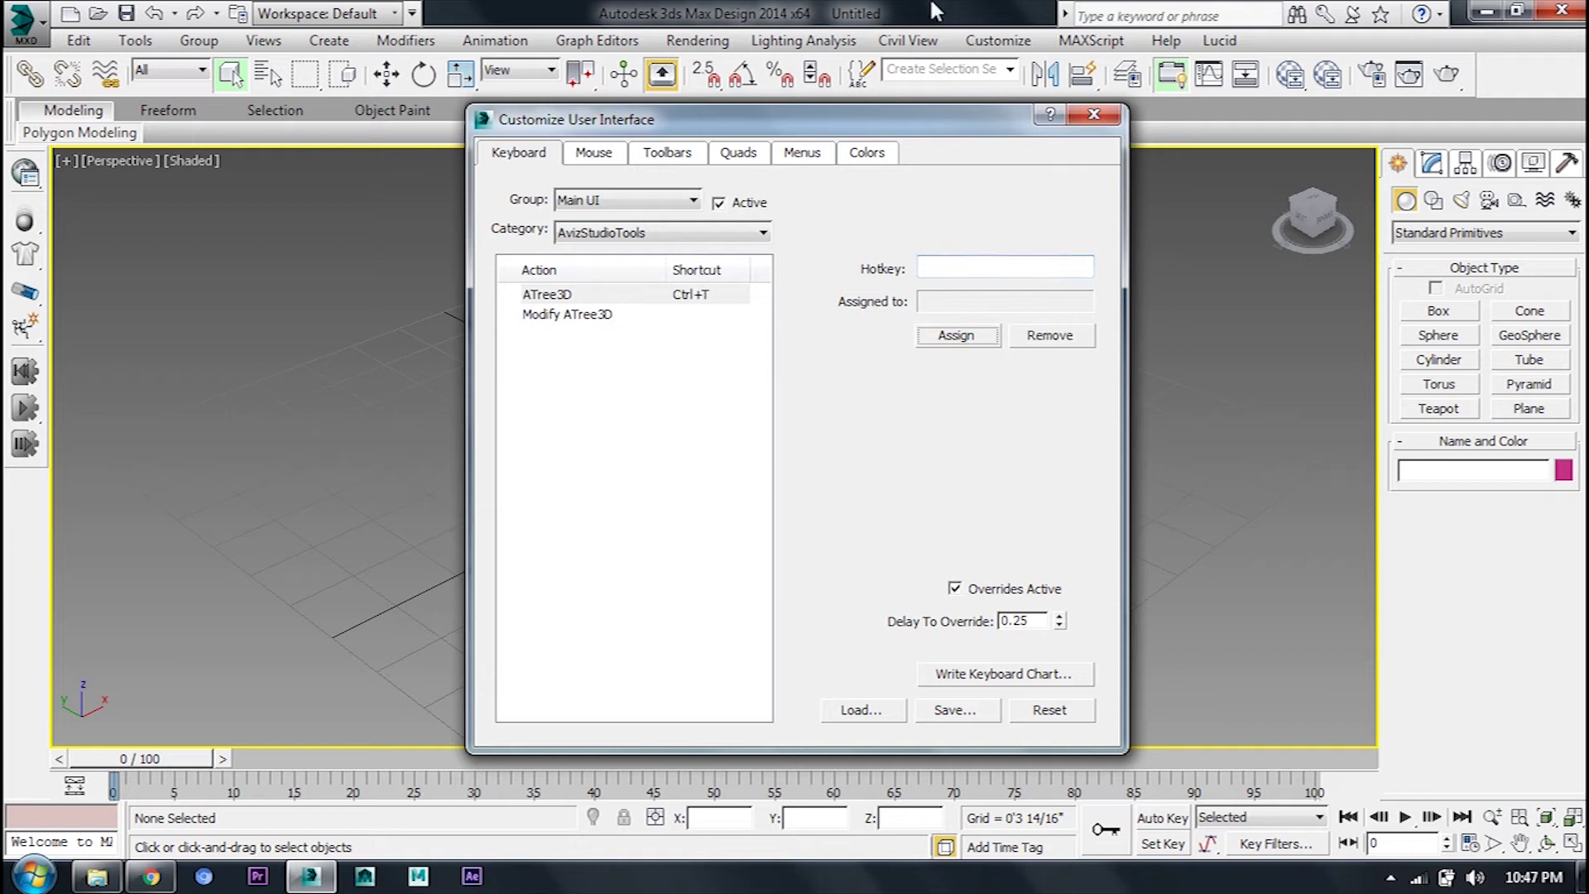
Create a new custom toolbar with a name beginning with "Tree"
{"action": "left_click", "coordinate": [663, 155]}
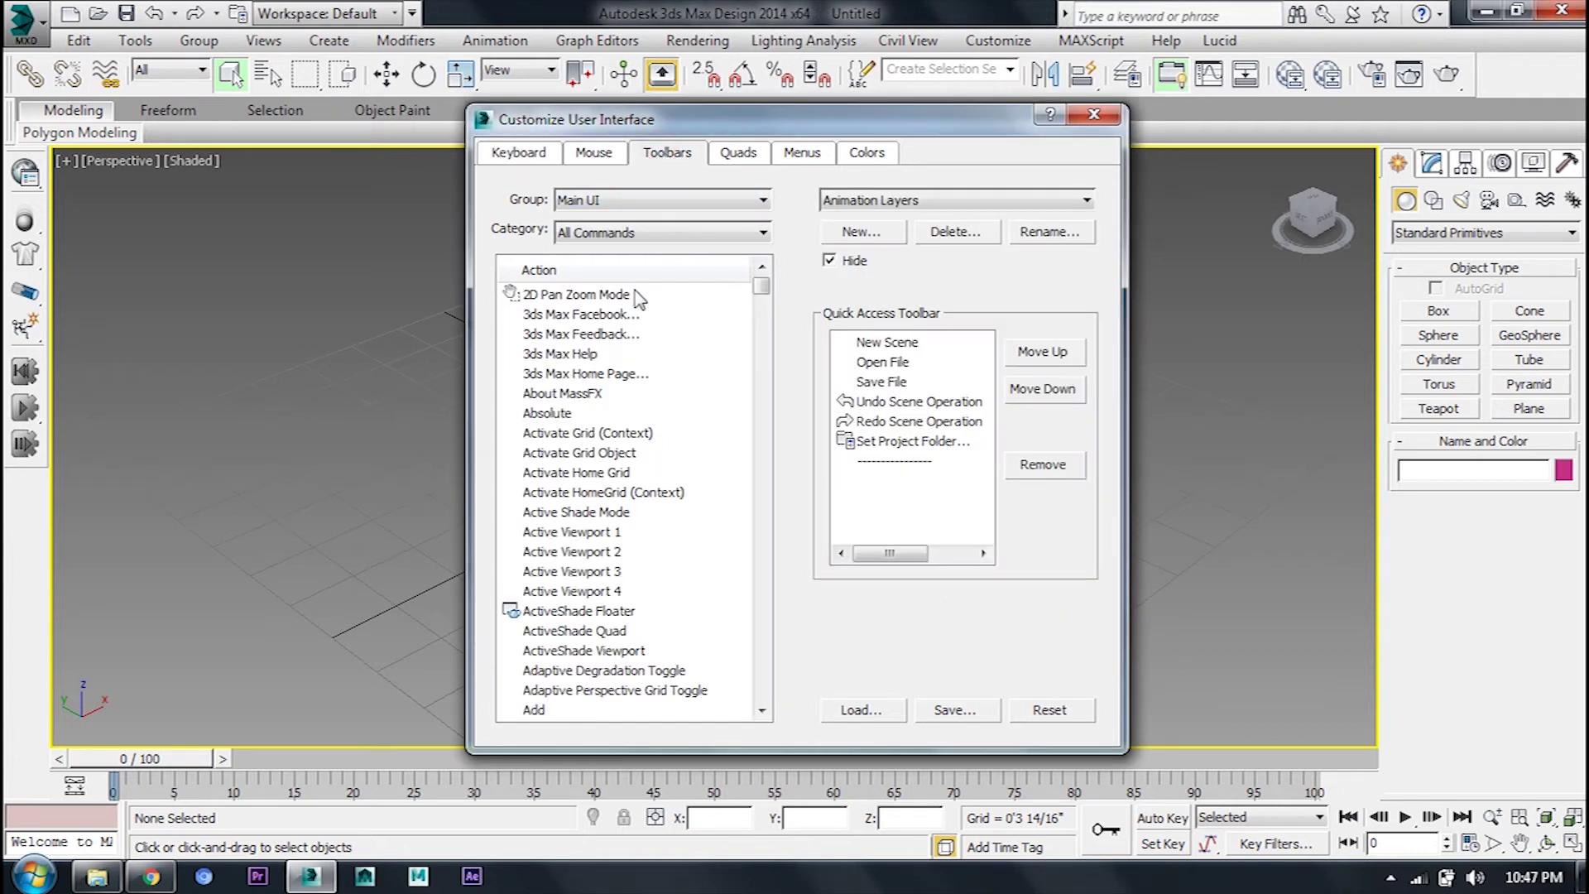
{"action": "left_click", "coordinate": [861, 232]}
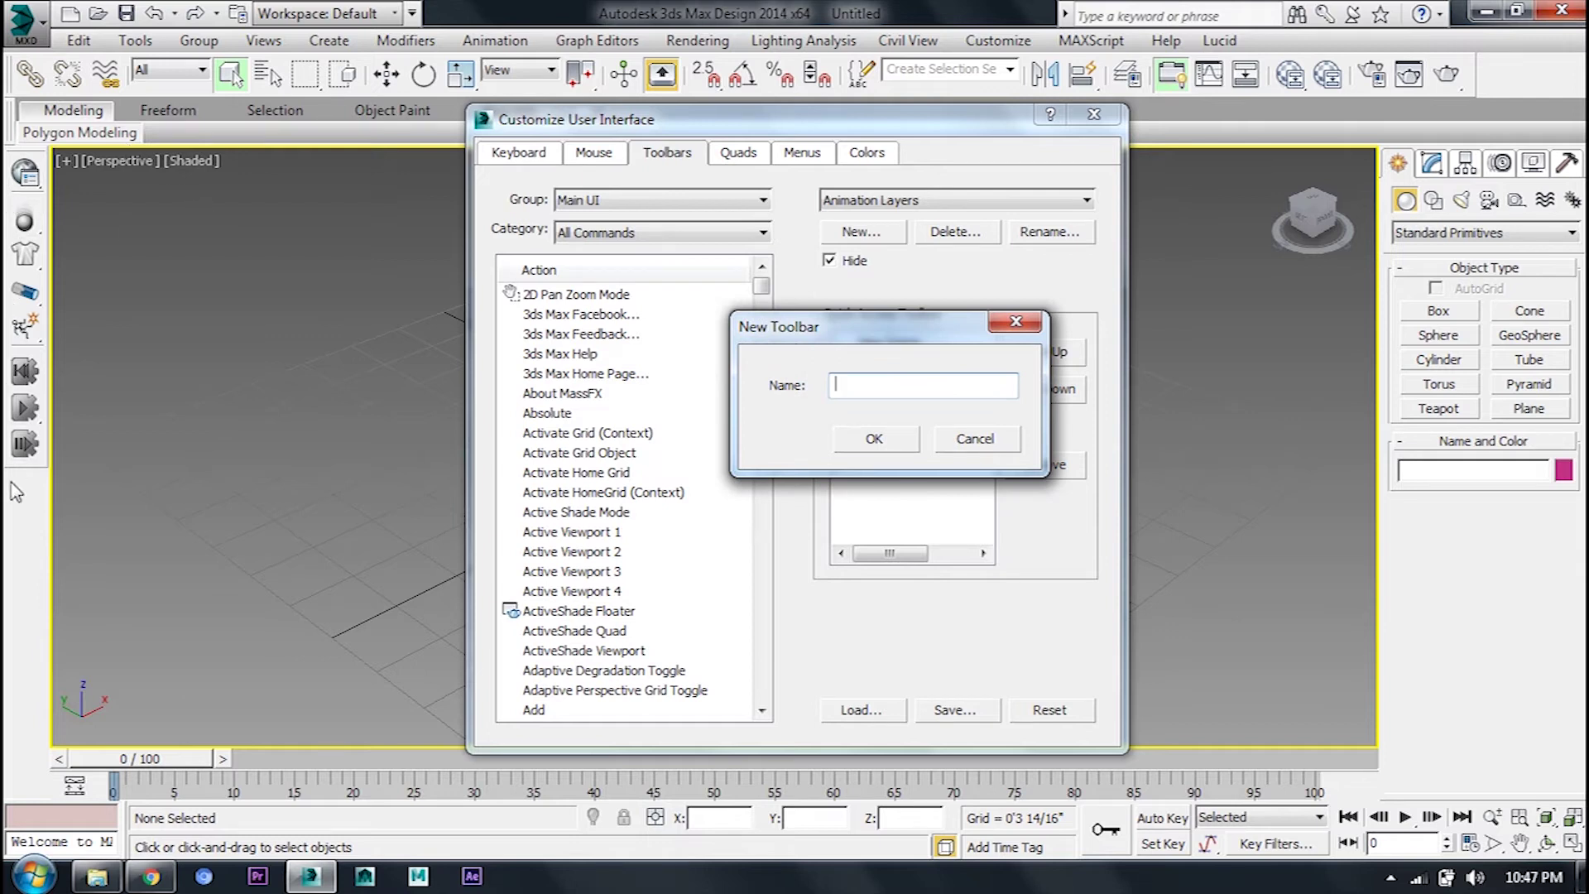
{"action": "left_click", "coordinate": [896, 378]}
{"action": "left_click", "coordinate": [900, 437]}
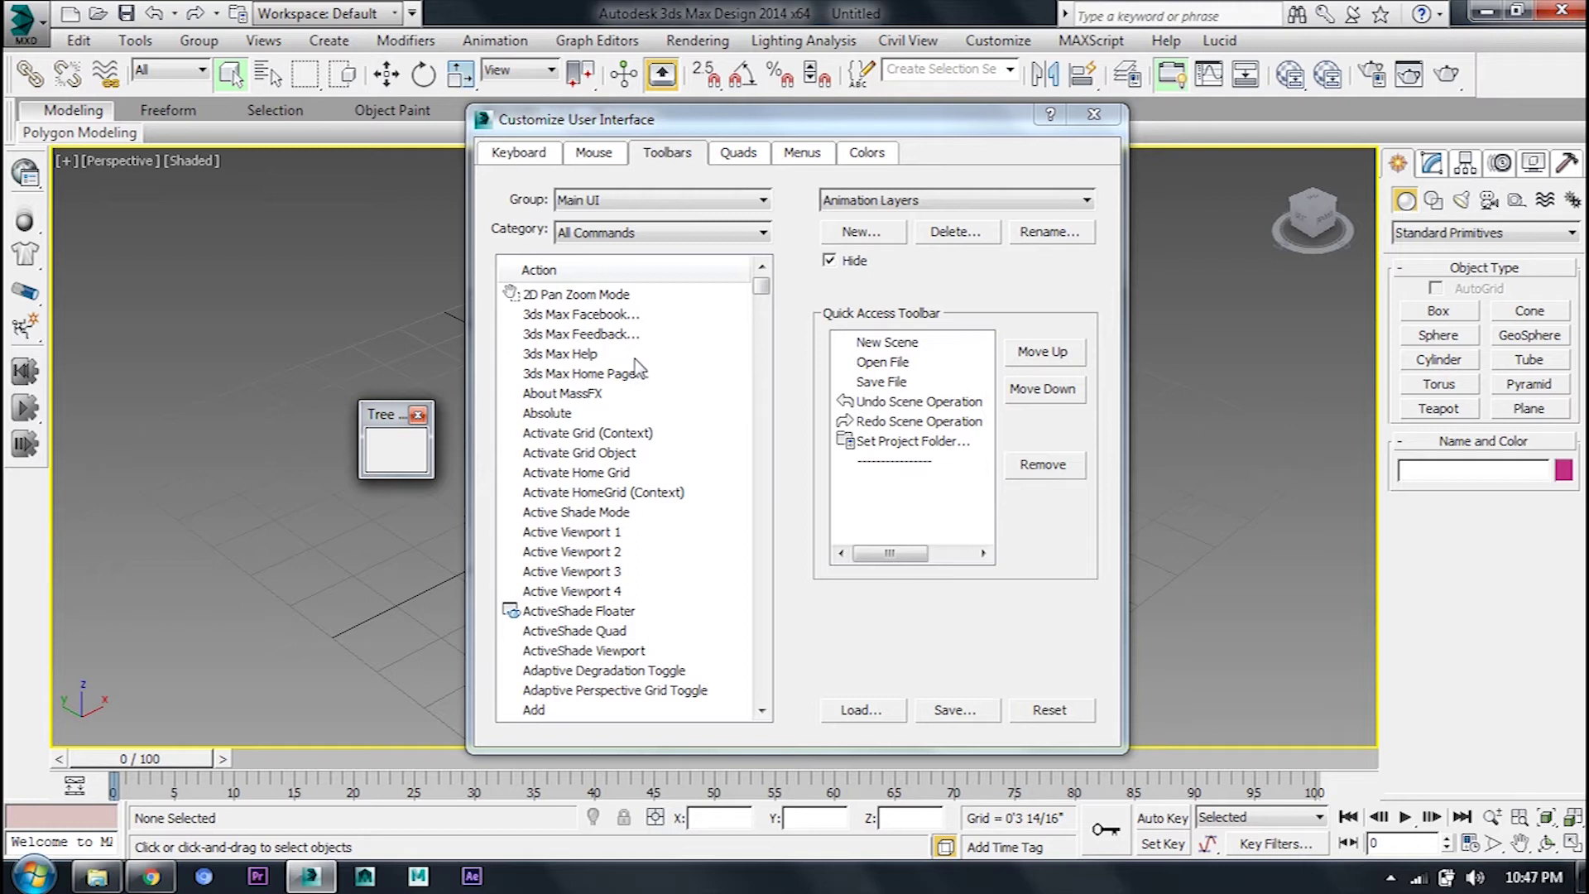
Add the ATree3D and Modify ATree3D actions from the AvizStudioTools category to the Tree Creator toolbar
{"action": "left_click", "coordinate": [682, 234]}
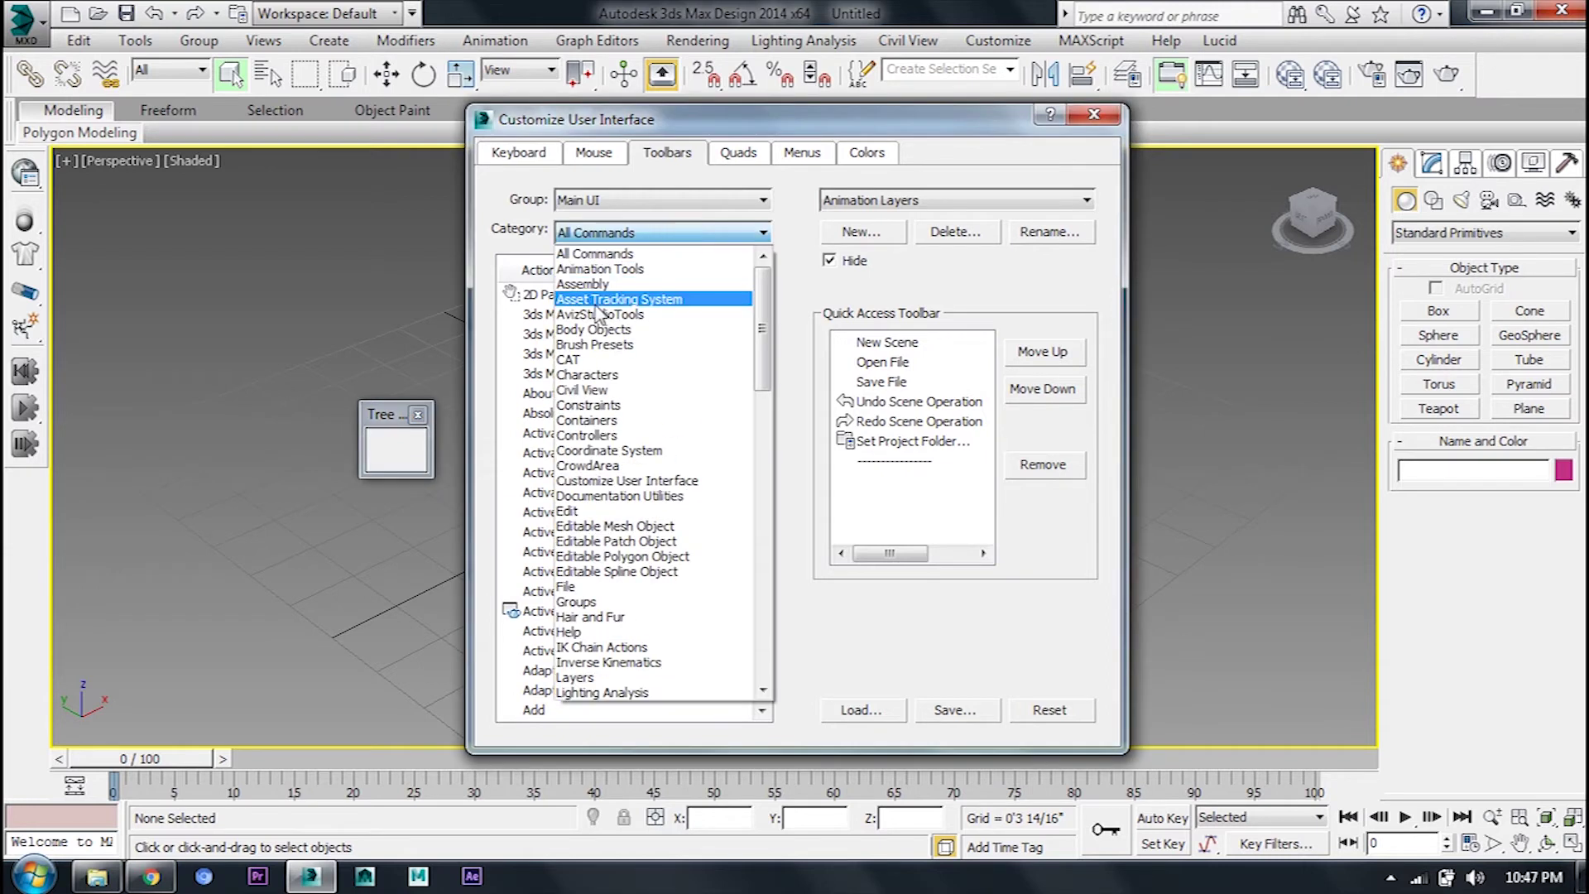
{"action": "left_click", "coordinate": [614, 319]}
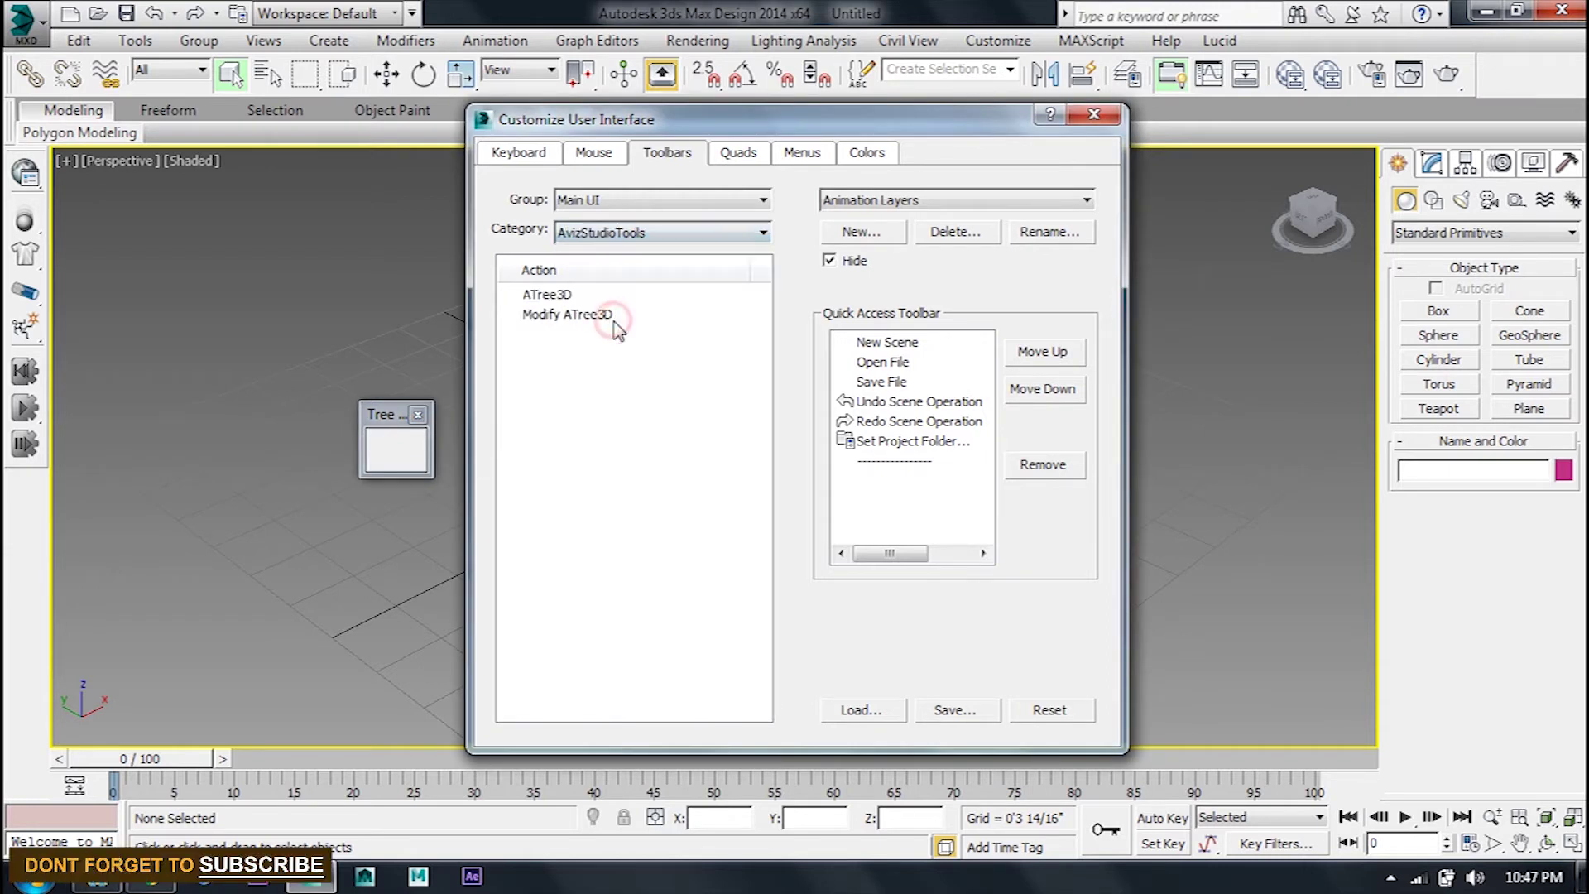
{"action": "left_click_drag", "start_coordinate": [548, 295], "coordinate": [391, 456]}
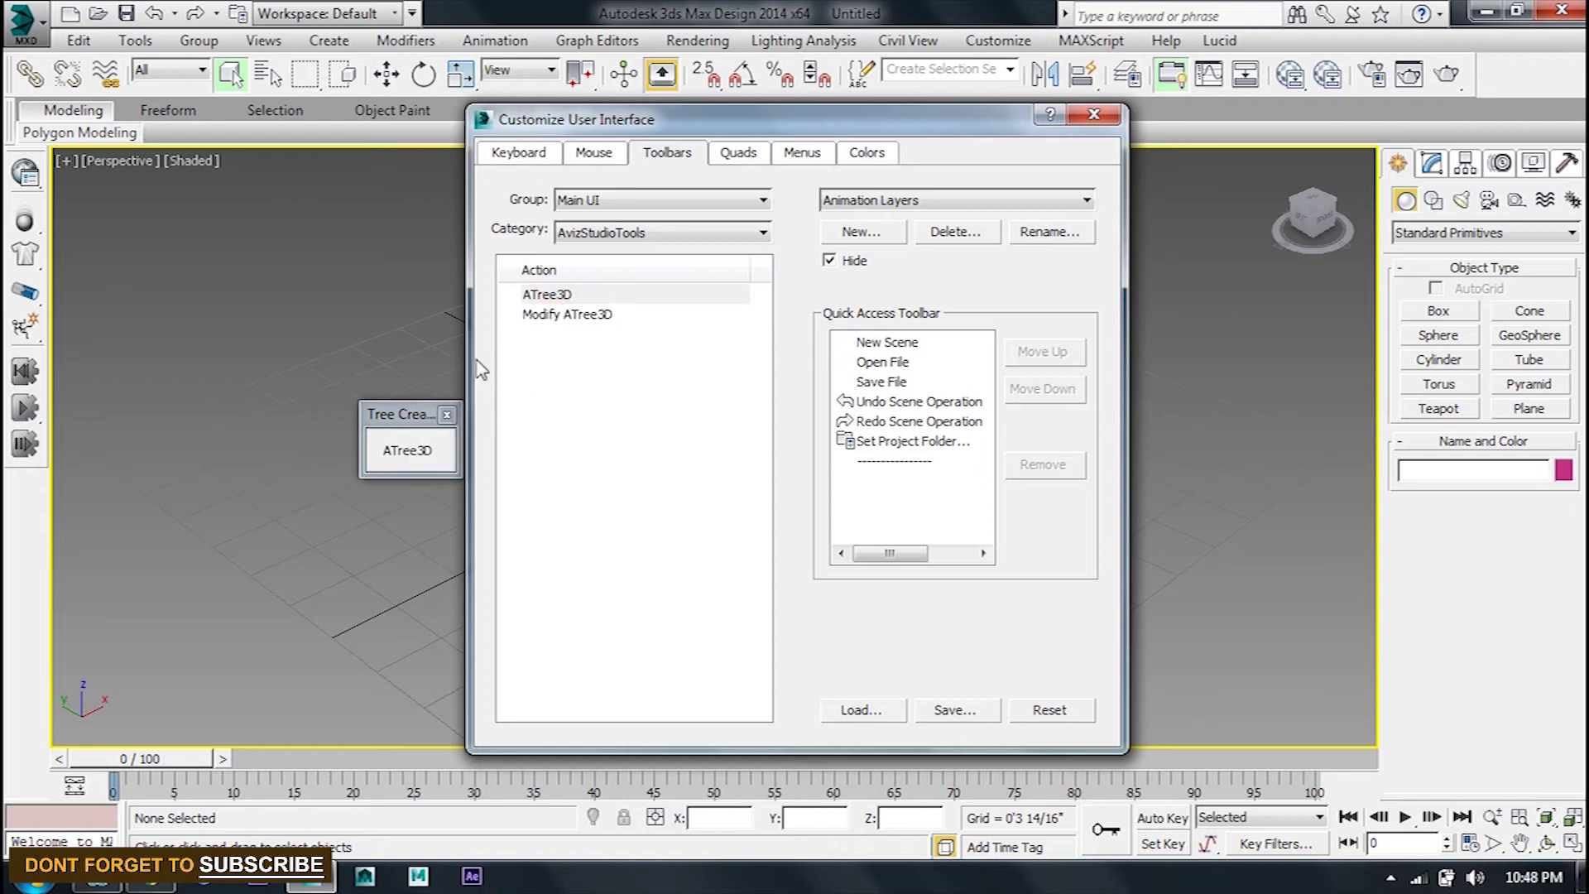
{"action": "left_click_drag", "start_coordinate": [577, 316], "coordinate": [451, 456]}
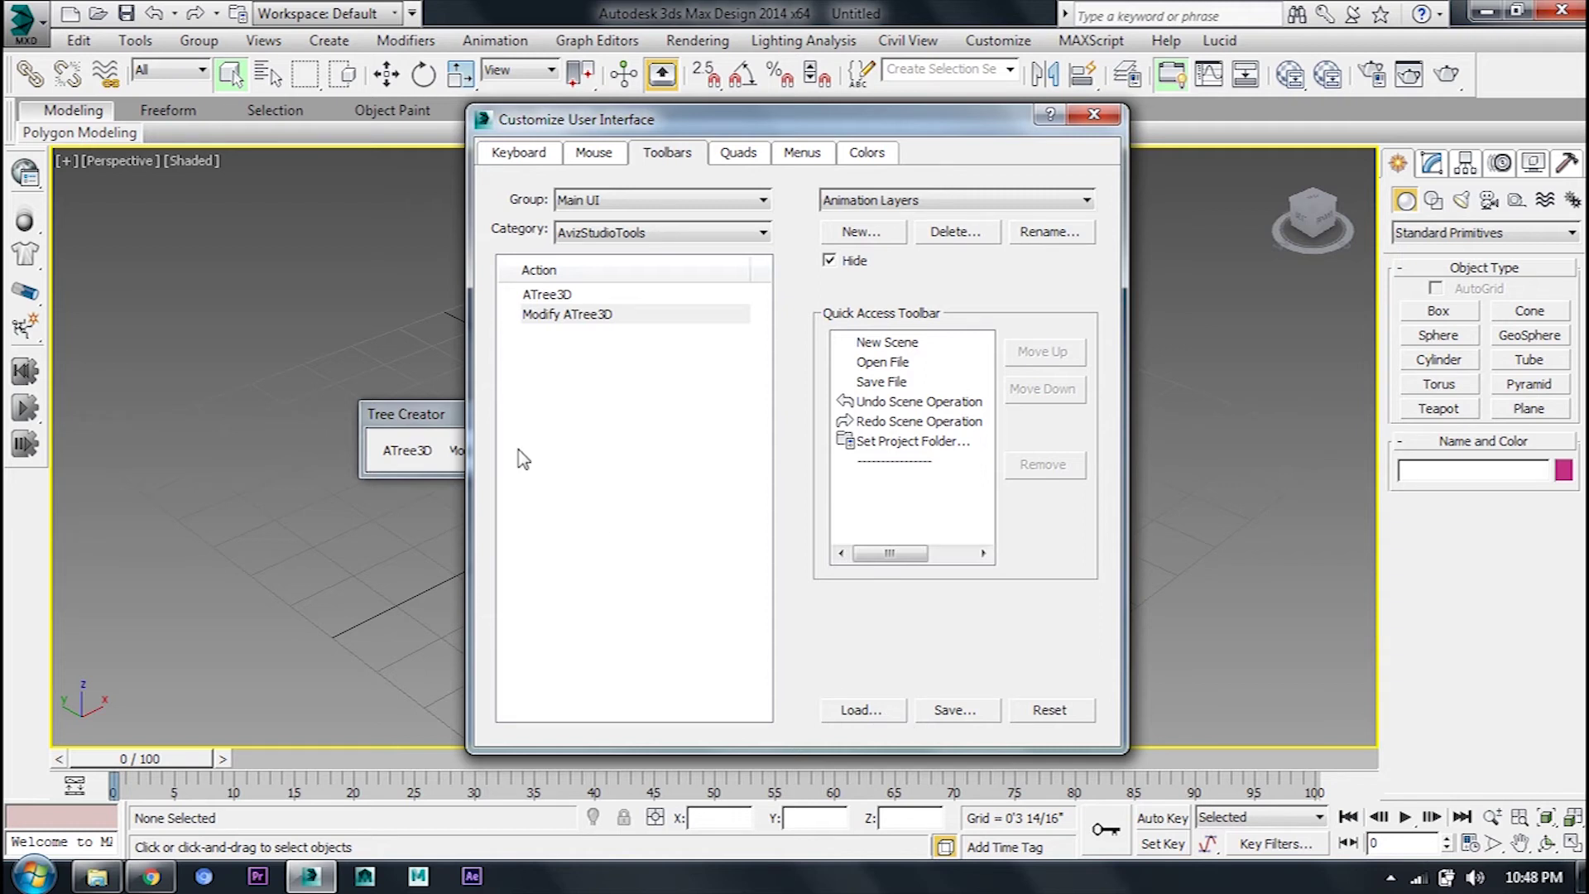
Close the interface customization and dock the Tree Creator toolbar beneath the modeling ribbon
{"action": "left_click_drag", "start_coordinate": [388, 419], "coordinate": [308, 365]}
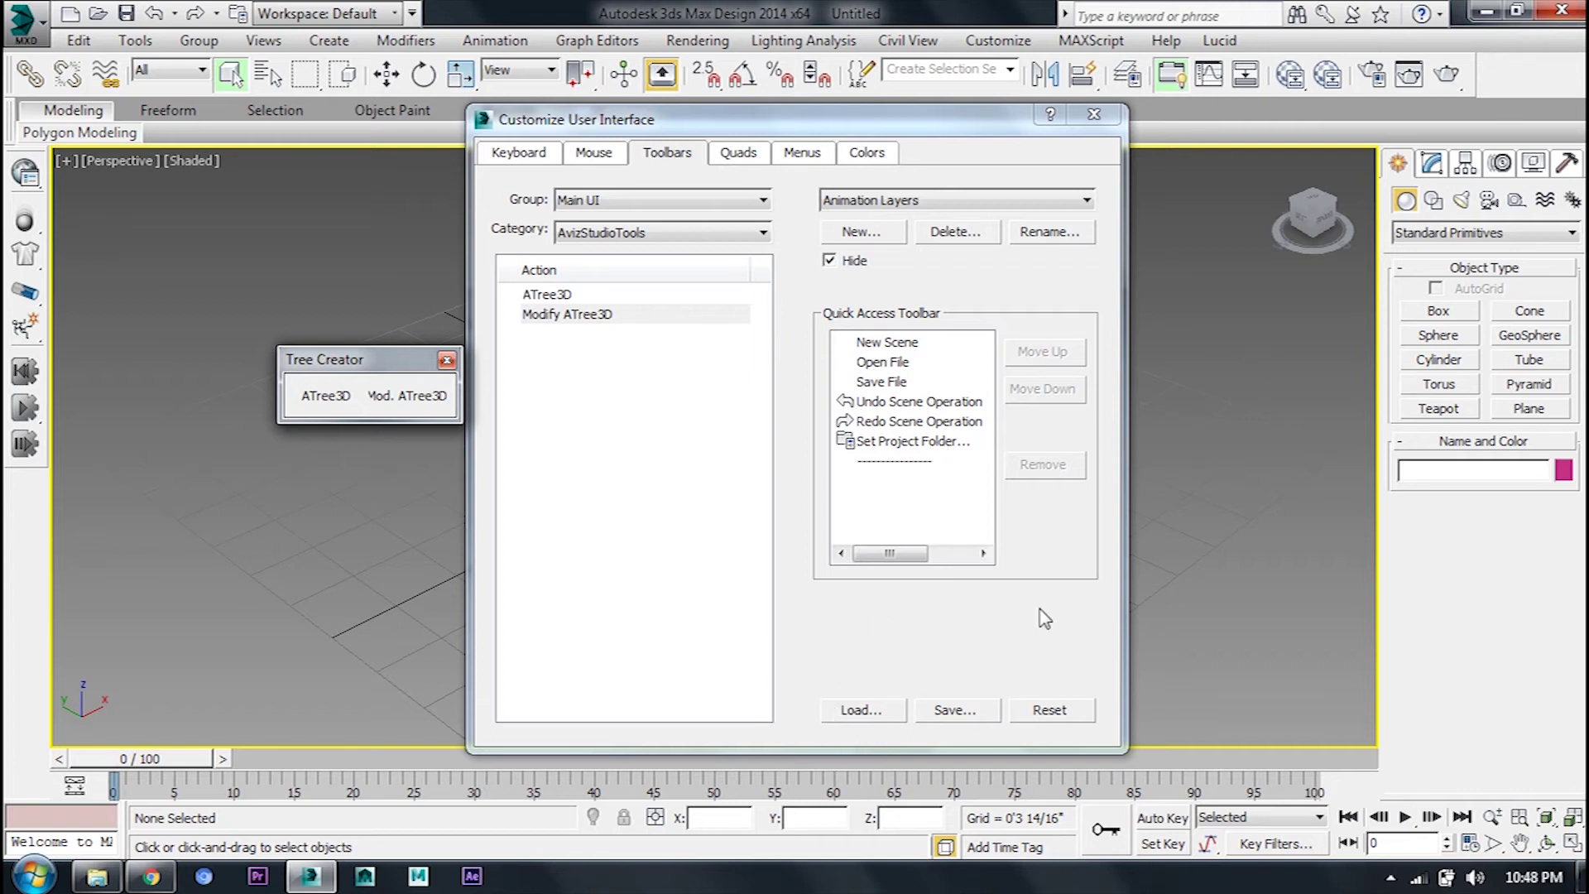
{"action": "left_click", "coordinate": [1093, 114]}
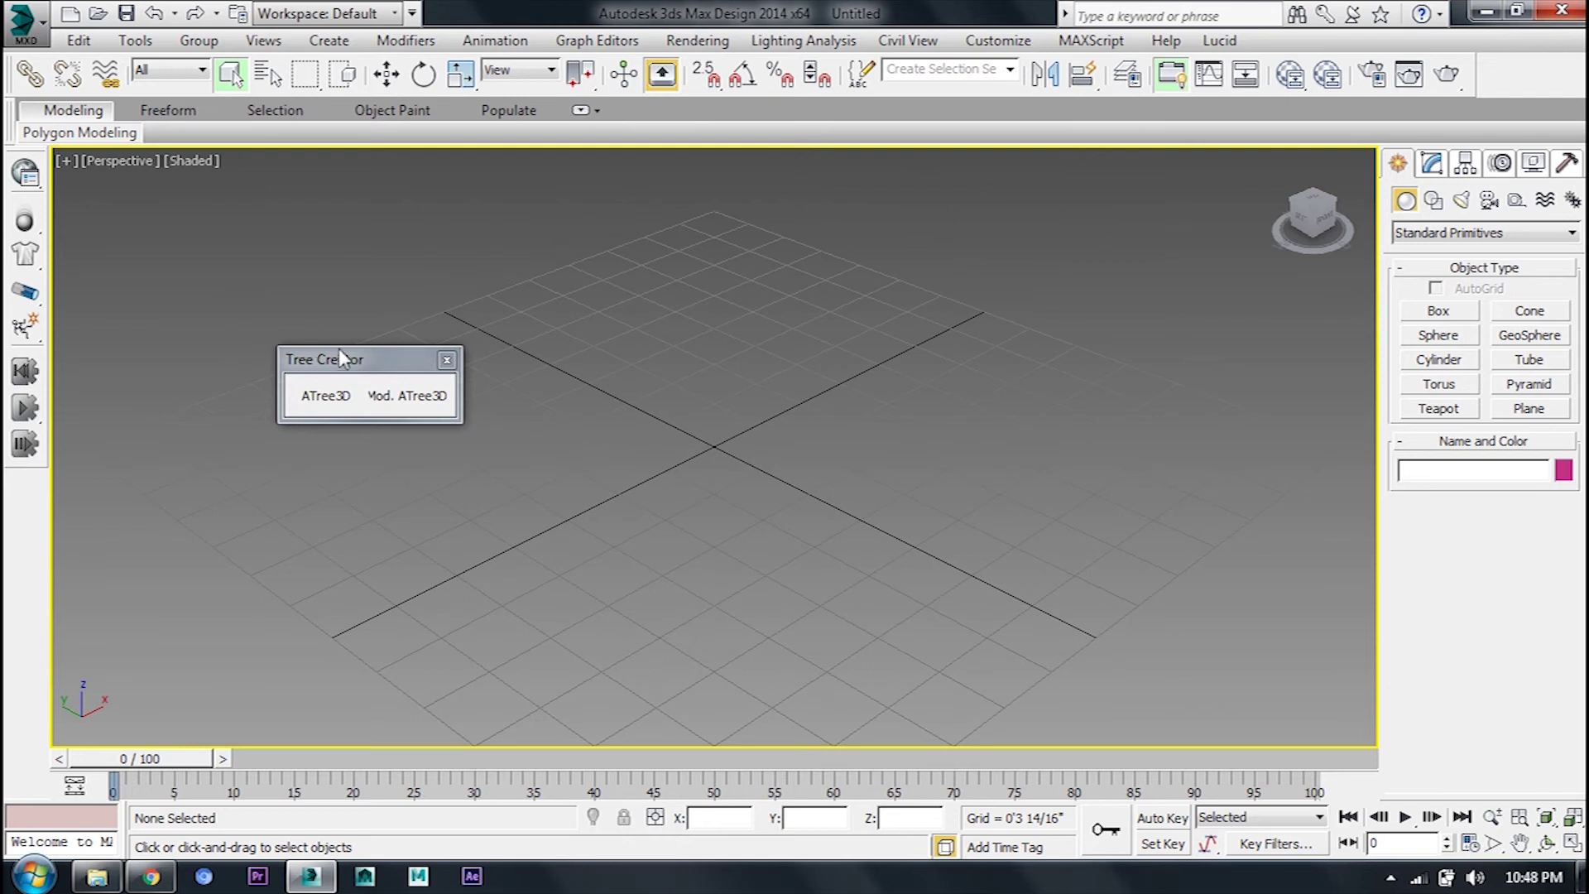
{"action": "left_click_drag", "start_coordinate": [352, 369], "coordinate": [70, 130]}
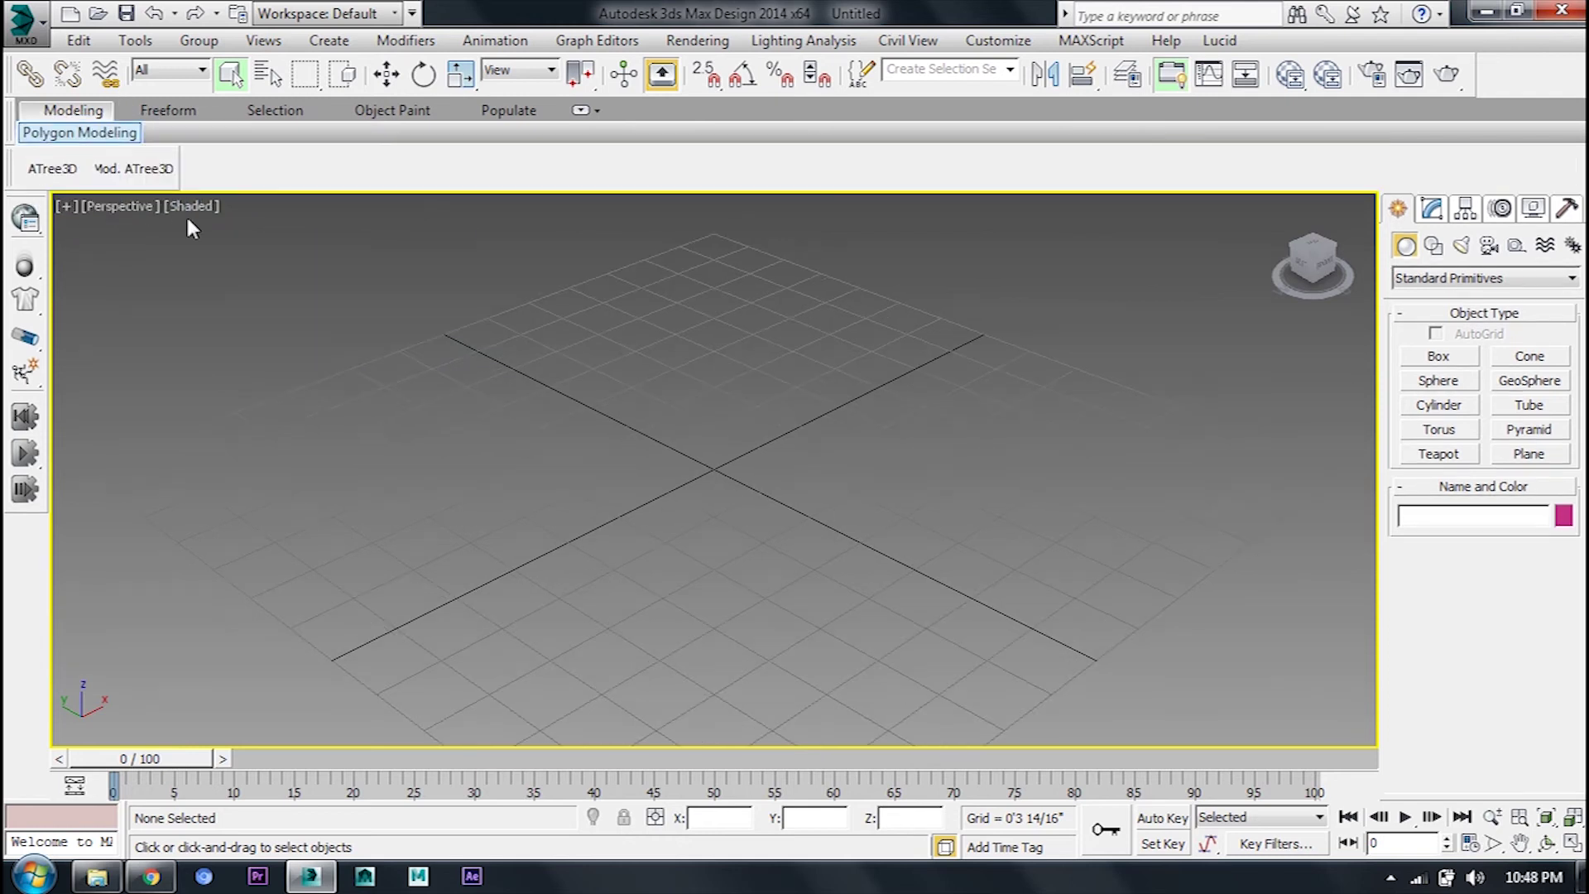
Launch ATree3D and place a preview of the StartupTreeV3 tree near the centre of the grid
{"action": "left_click", "coordinate": [61, 173]}
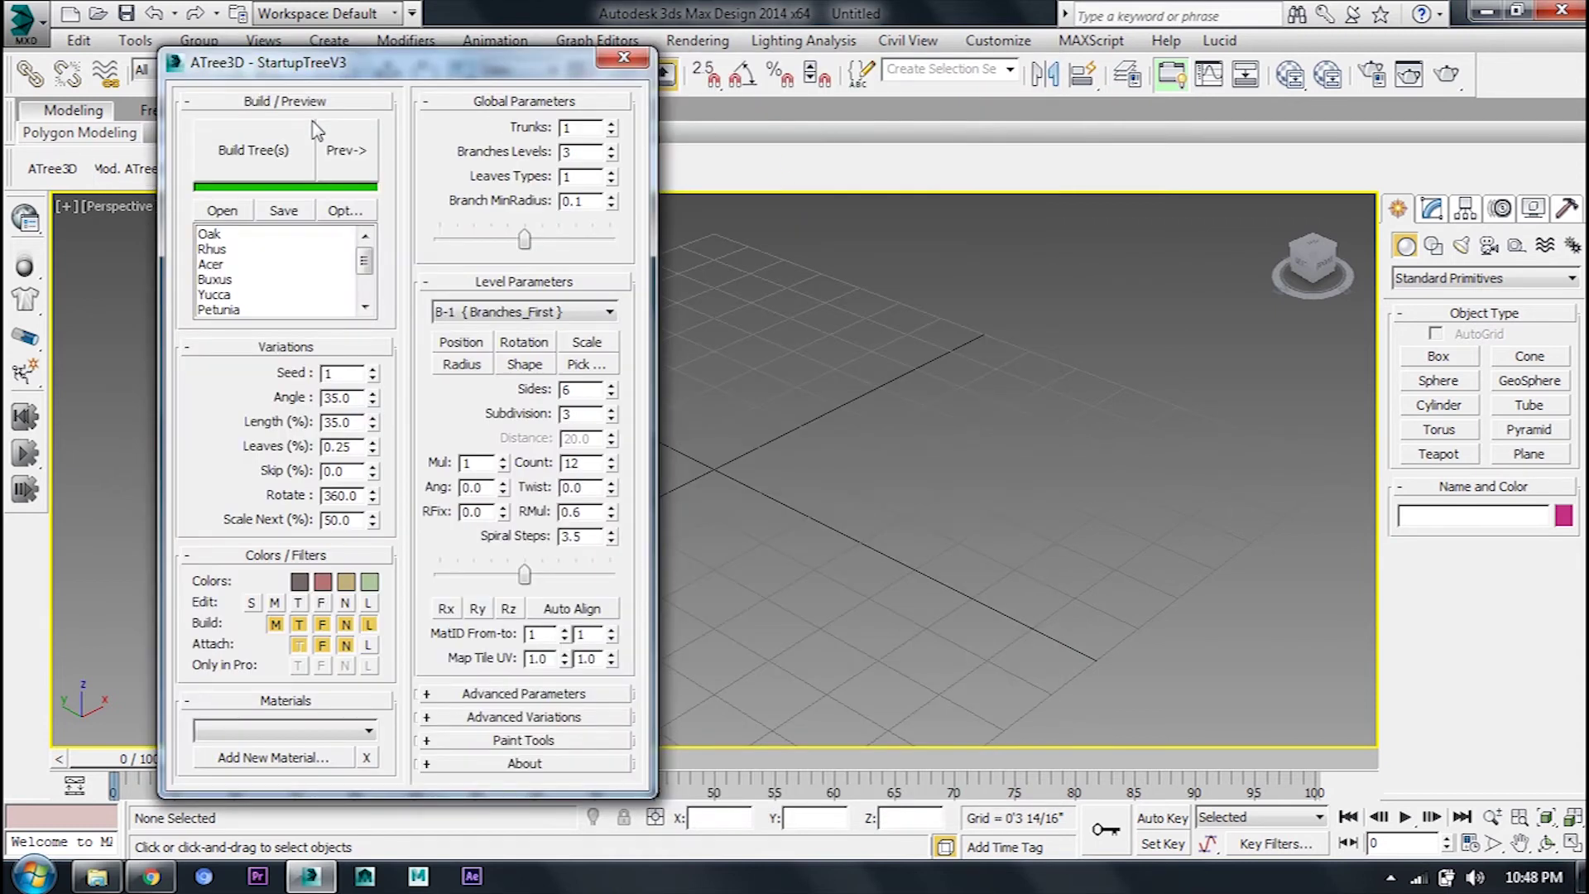
{"action": "left_click_drag", "start_coordinate": [345, 79], "coordinate": [223, 37]}
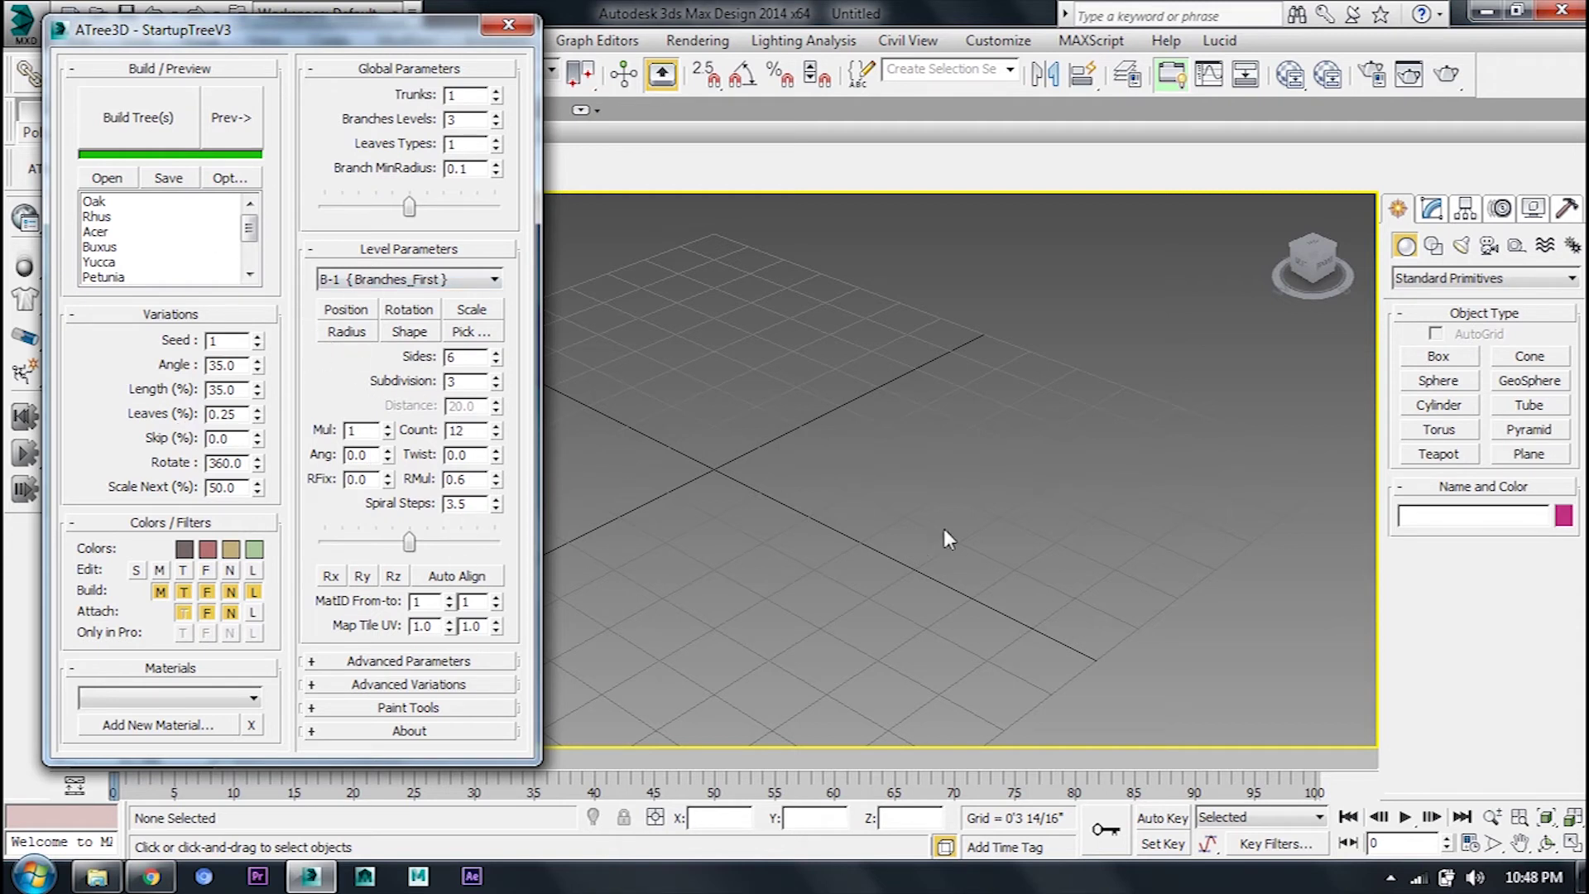
{"action": "left_click", "coordinate": [239, 120]}
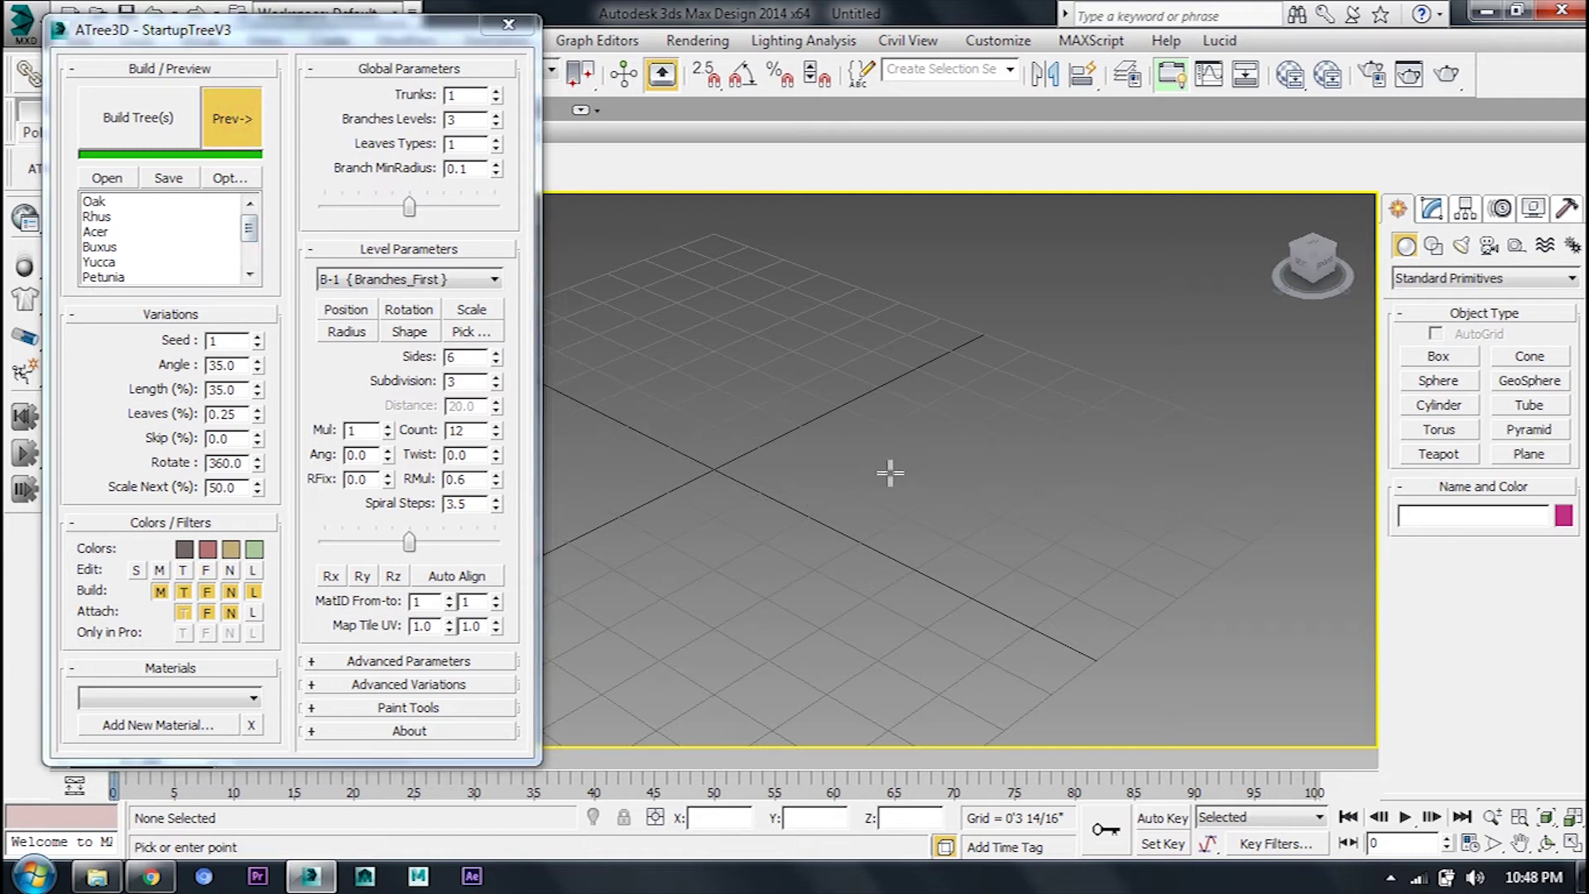
{"action": "left_click", "coordinate": [912, 445]}
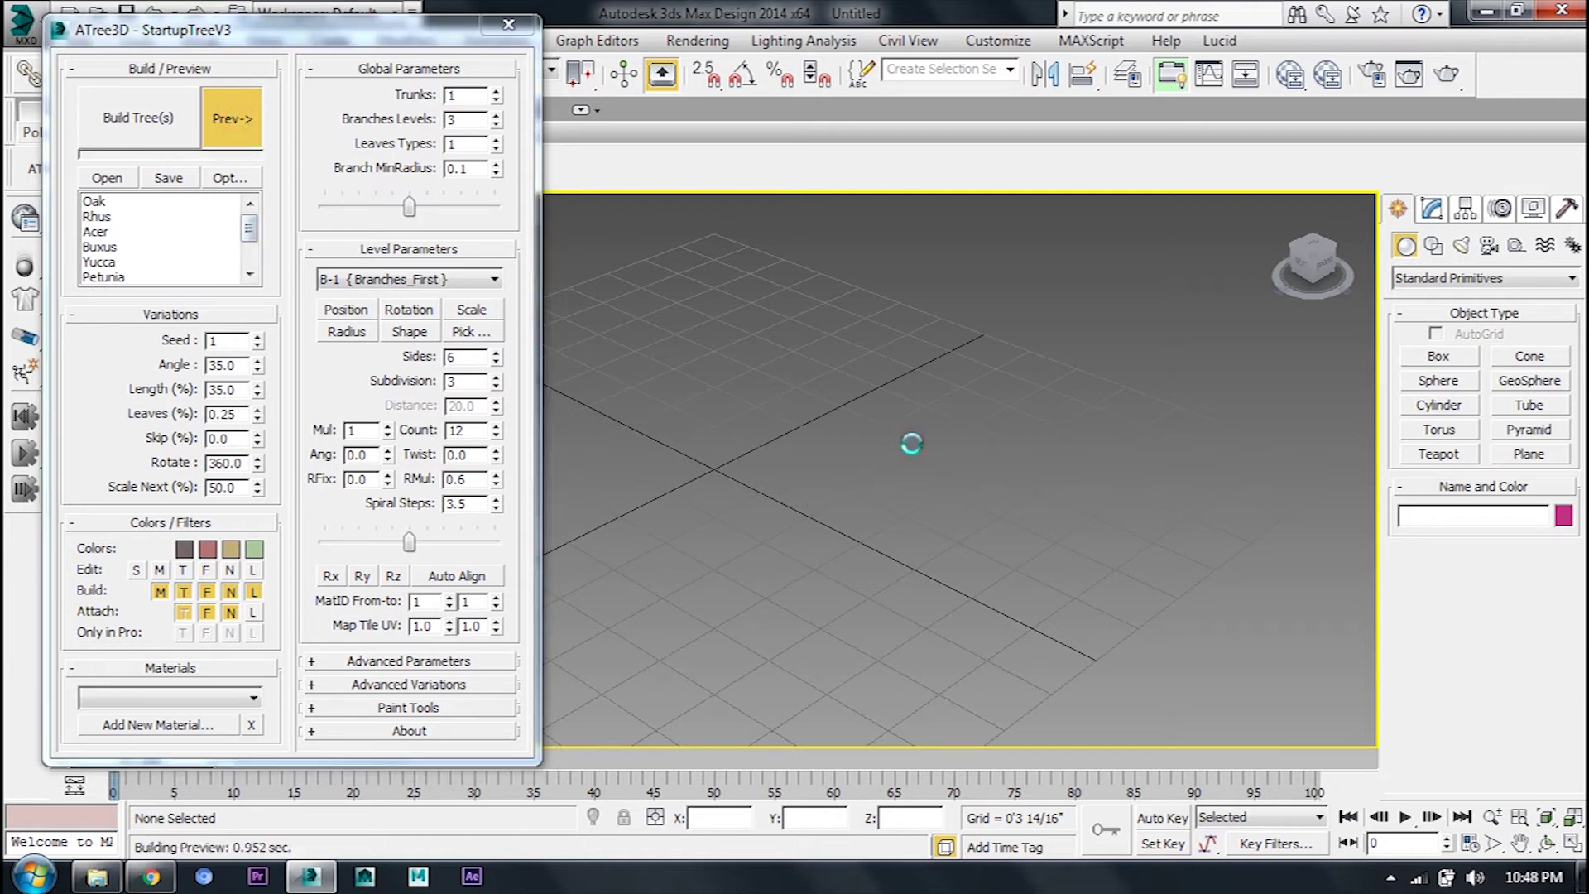
{"action": "scroll", "coordinate": [924, 438], "scroll_direction": "down", "scroll_amount": 5}
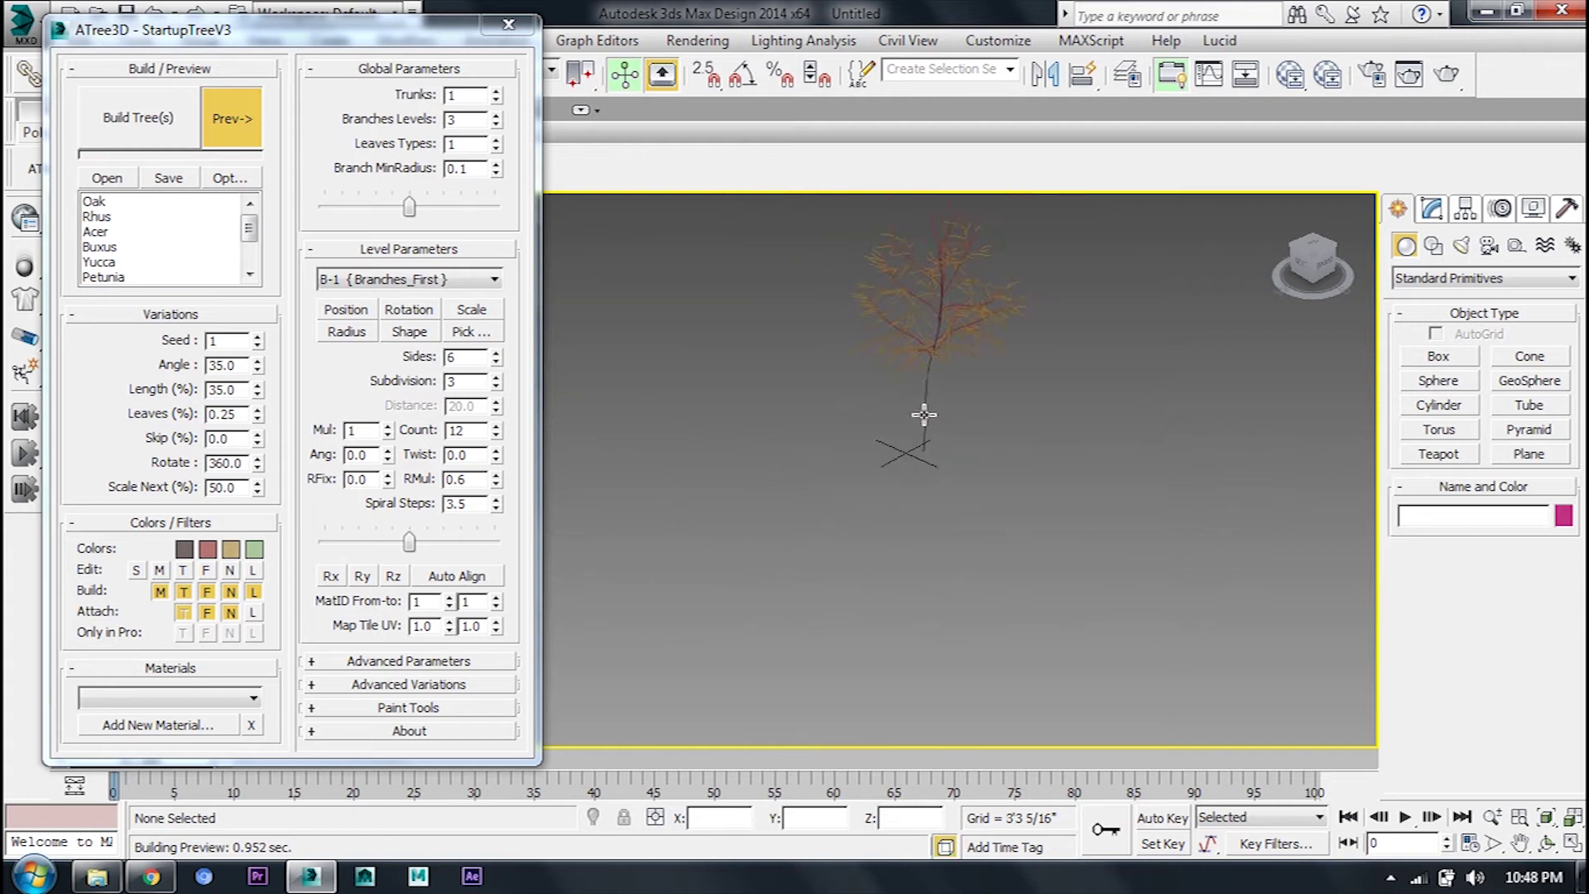
{"action": "middle_click_drag", "start_coordinate": [872, 525], "coordinate": [877, 480]}
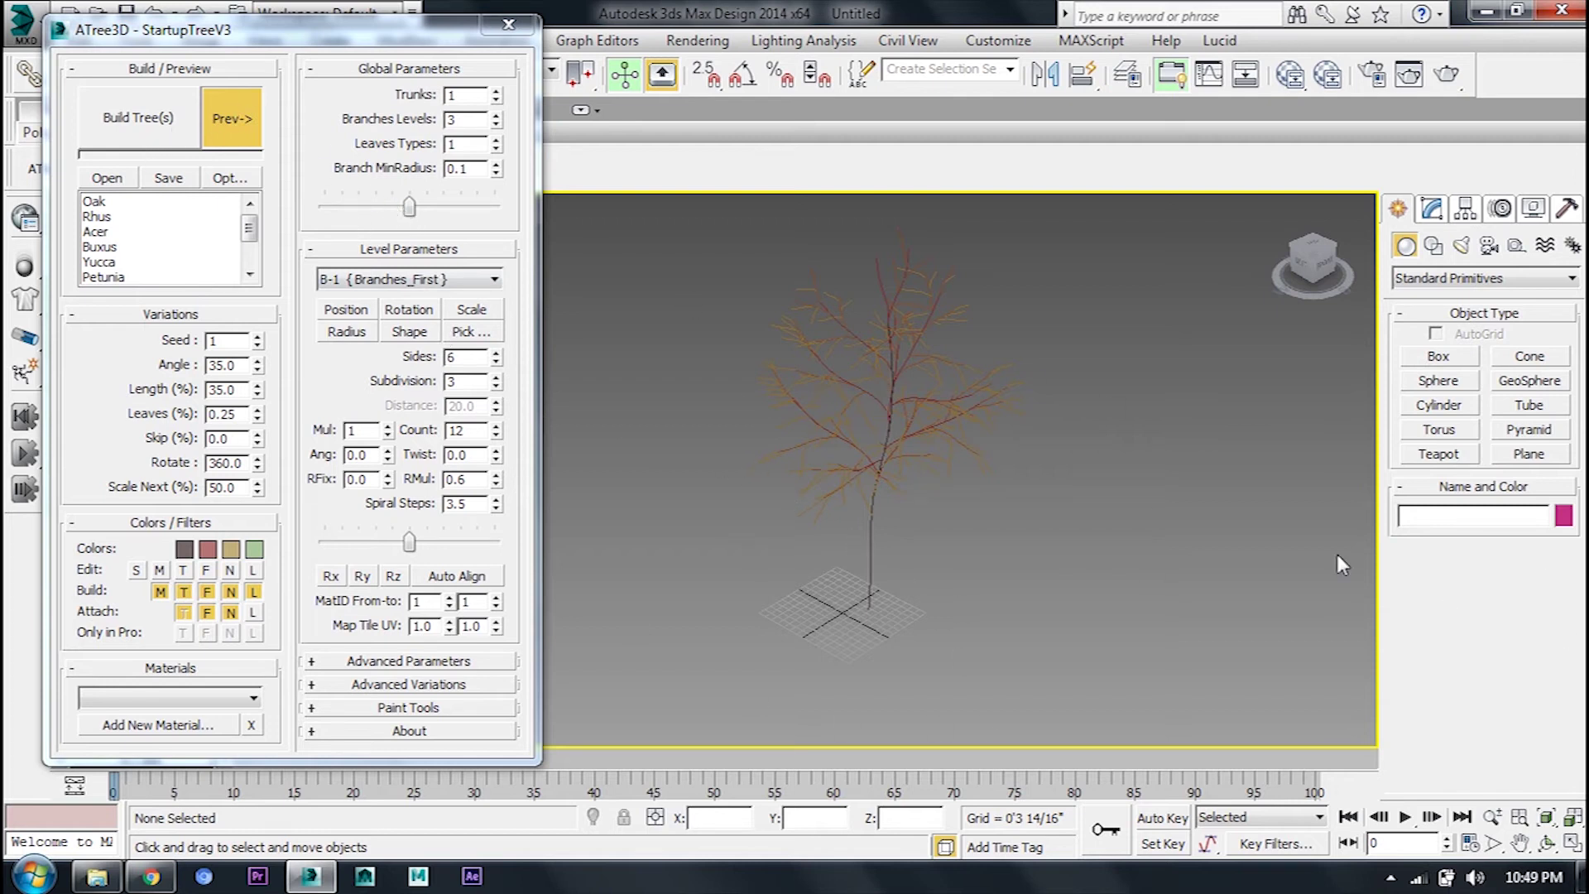
Build the previewed tree and place three more trees beside it in the perspective viewport
{"action": "left_click", "coordinate": [177, 125]}
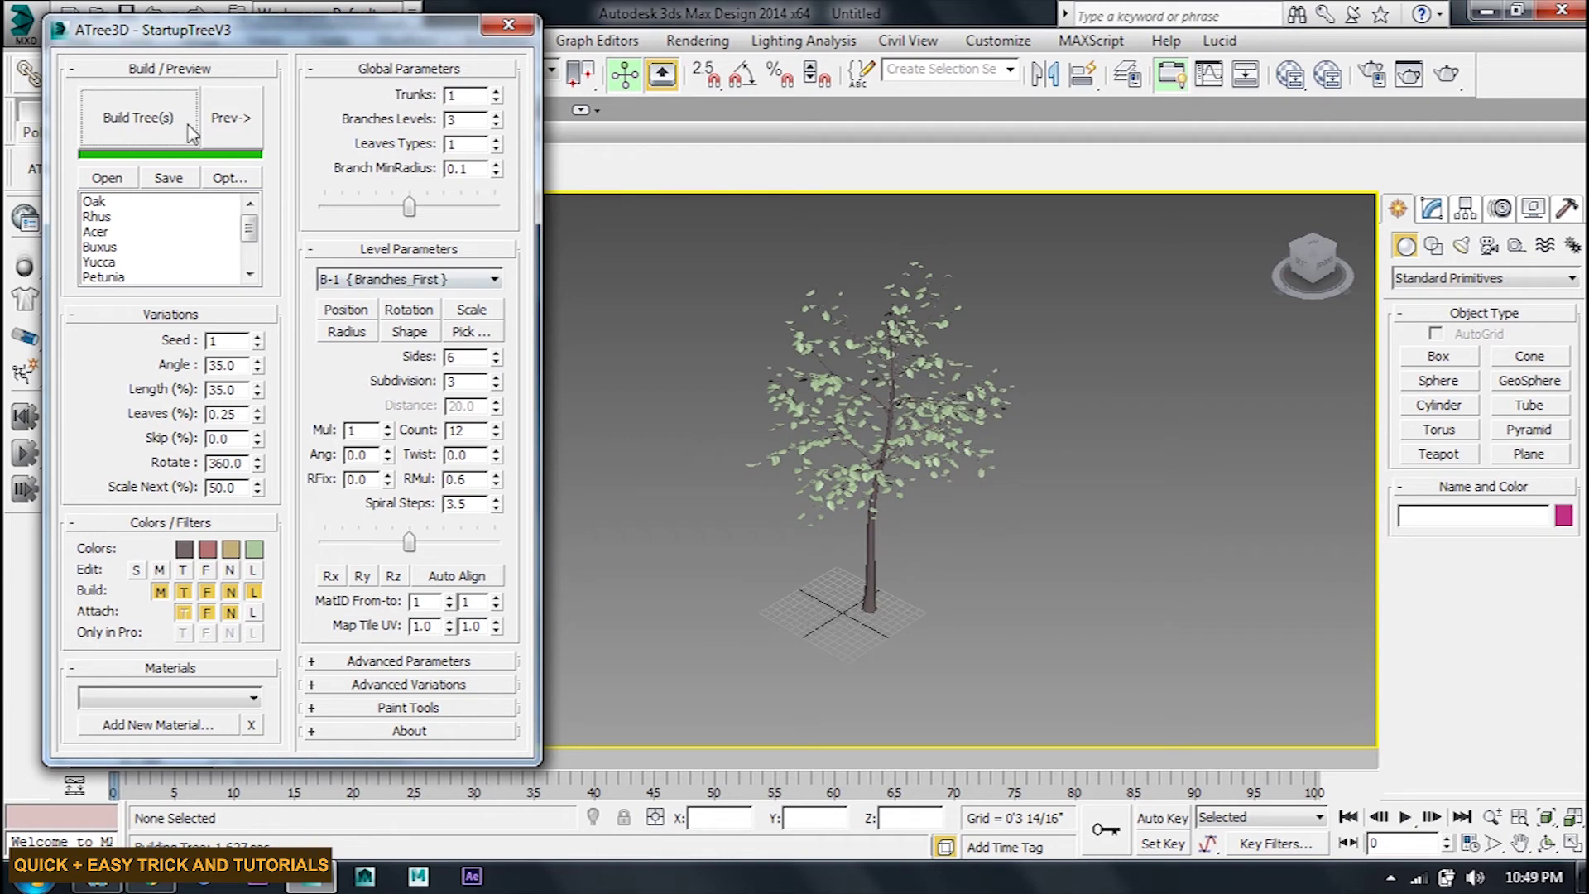
{"action": "left_click", "coordinate": [150, 122]}
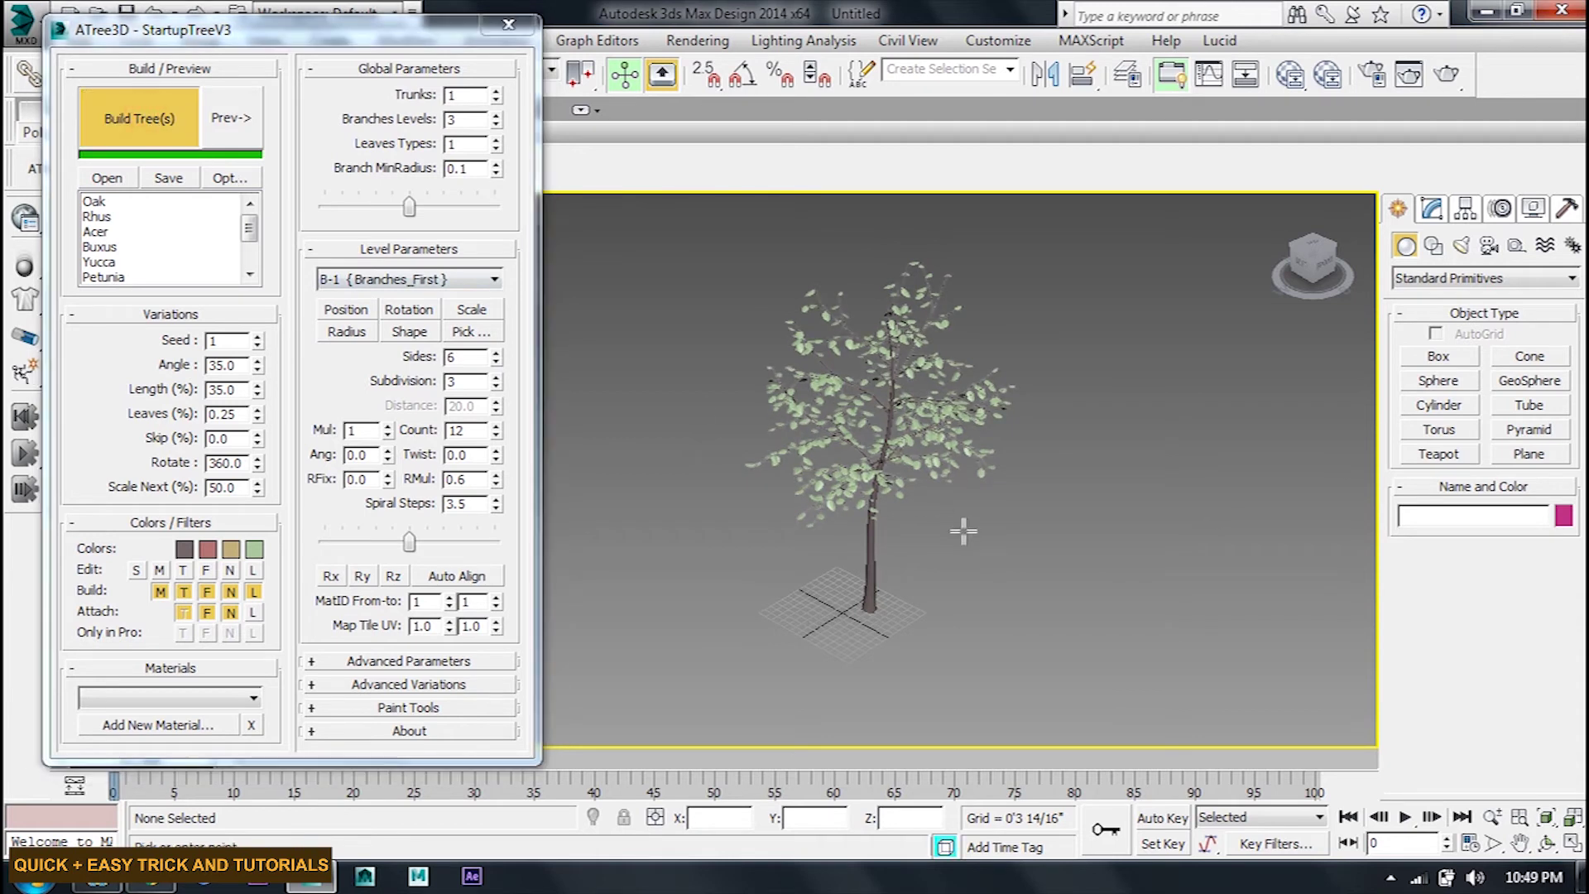
{"action": "left_click", "coordinate": [1107, 584]}
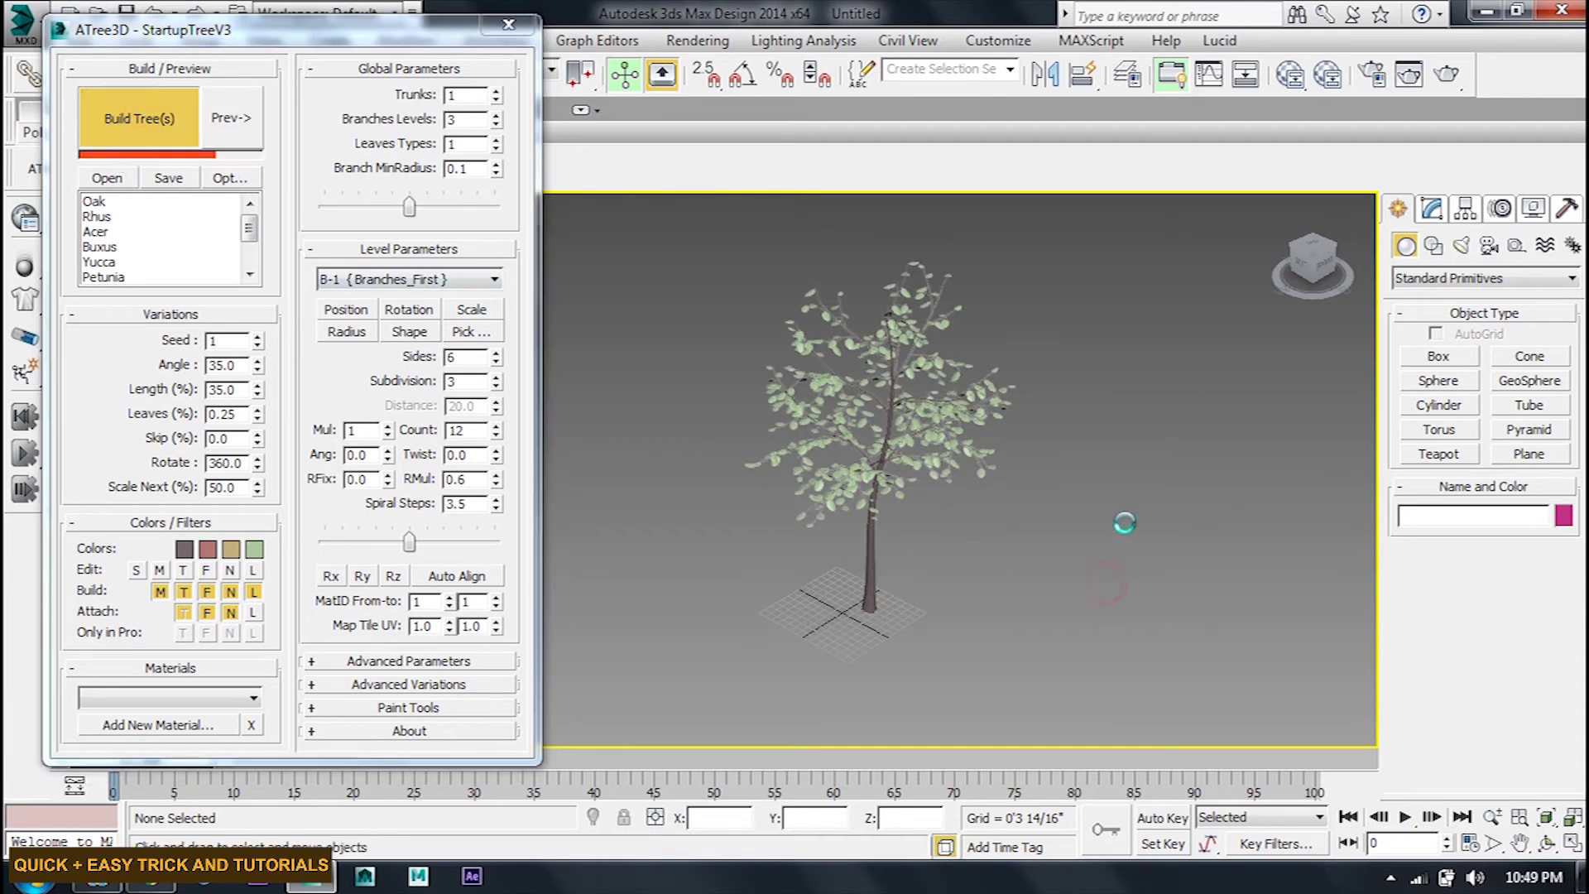
{"action": "right_click", "coordinate": [1032, 570]}
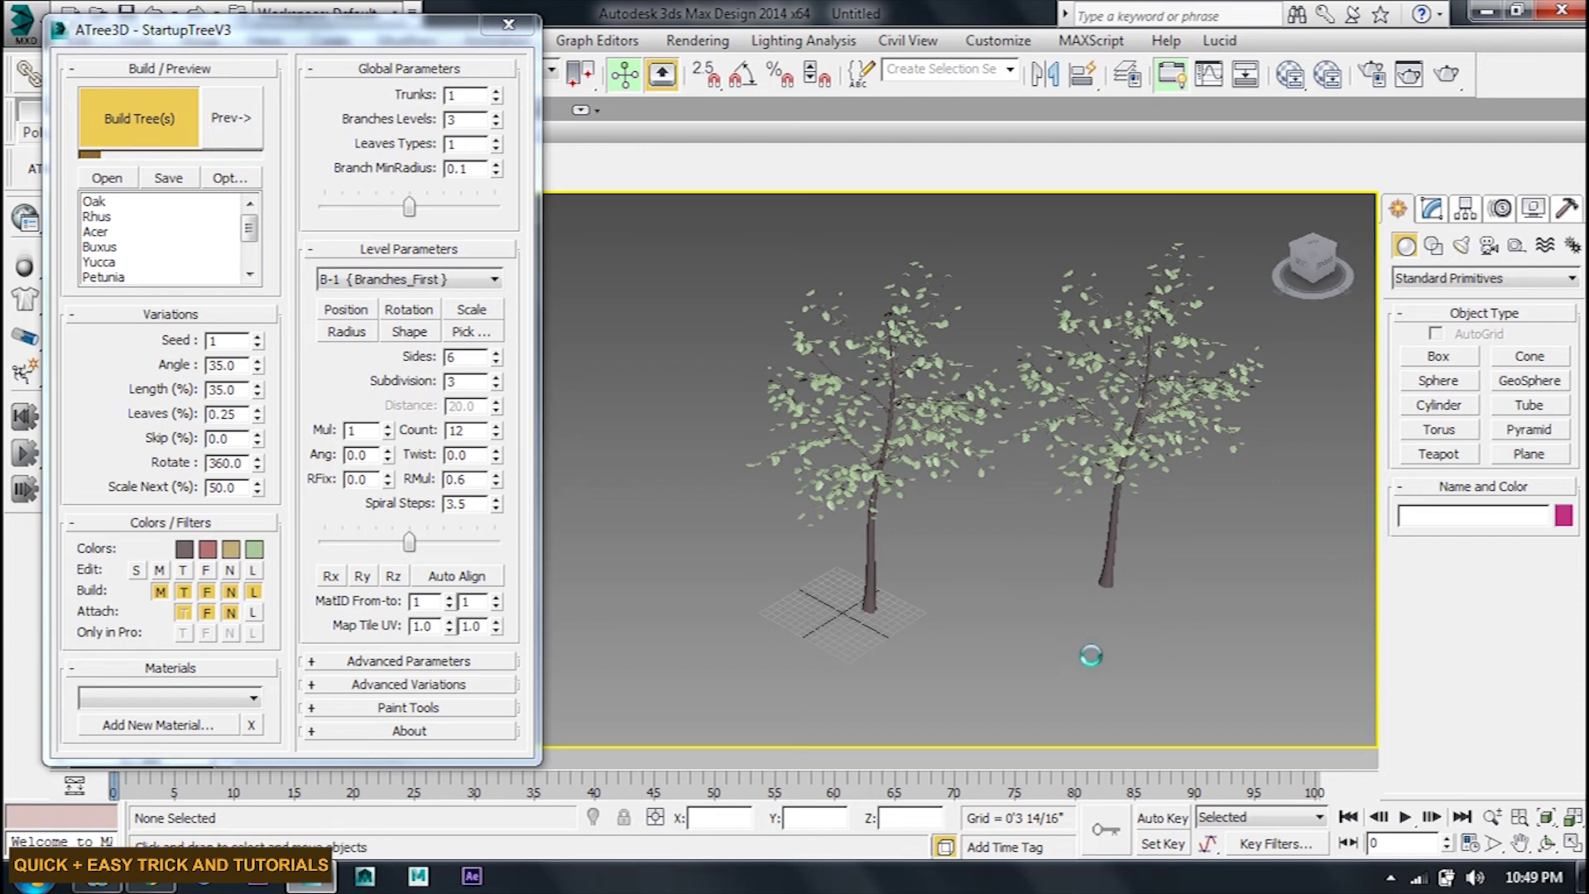
{"action": "left_click", "coordinate": [1298, 637]}
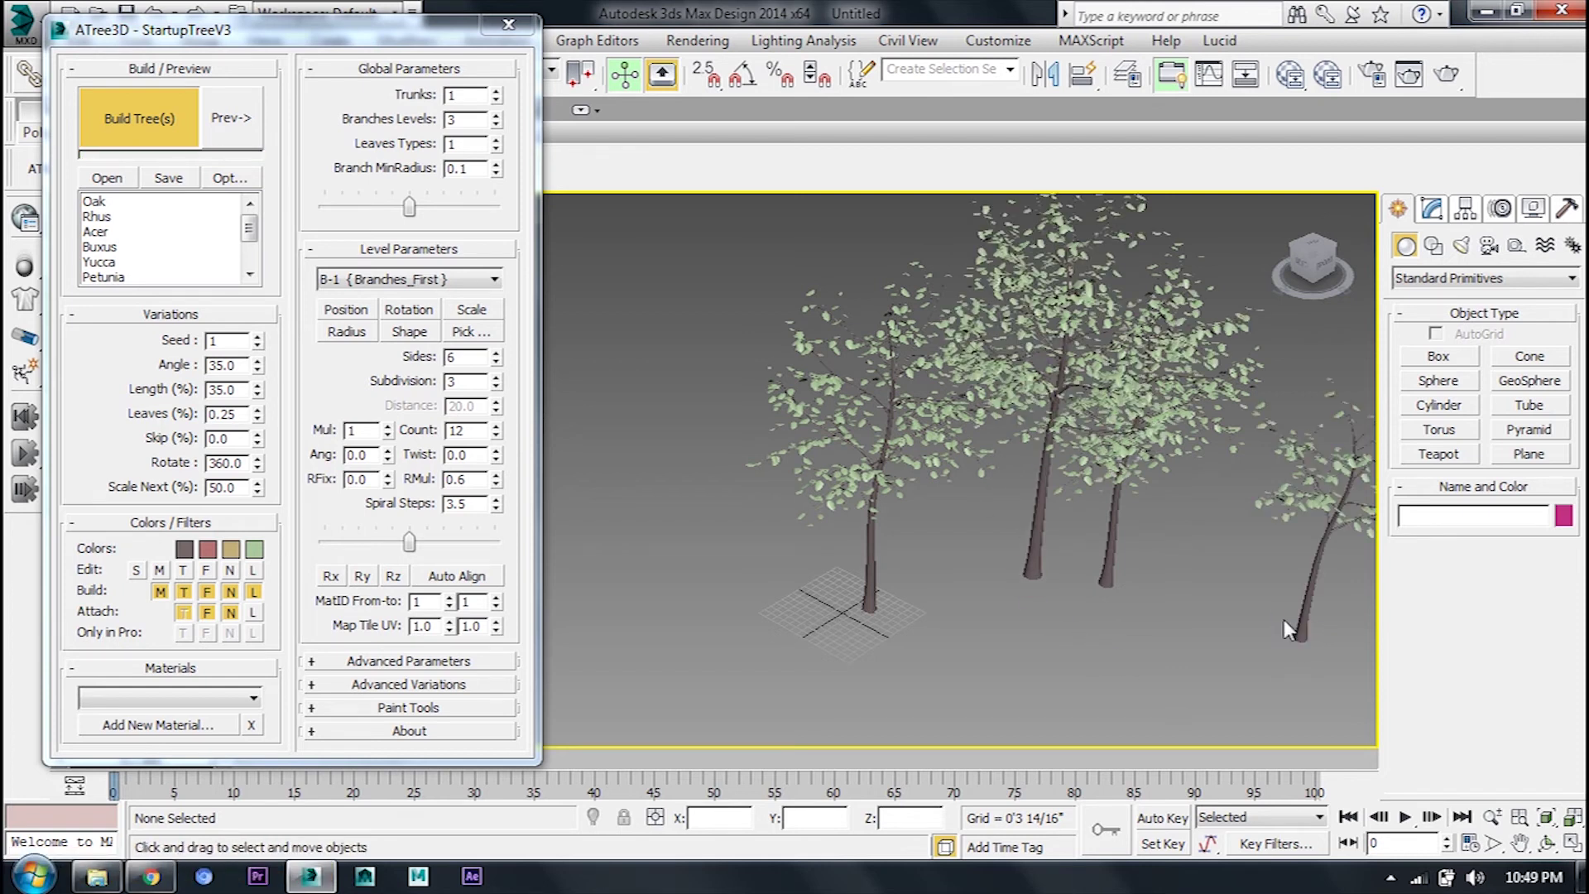
Stop placing trees and delete the three extra ones, keeping only the tree at the grid centre
{"action": "left_click", "coordinate": [134, 114]}
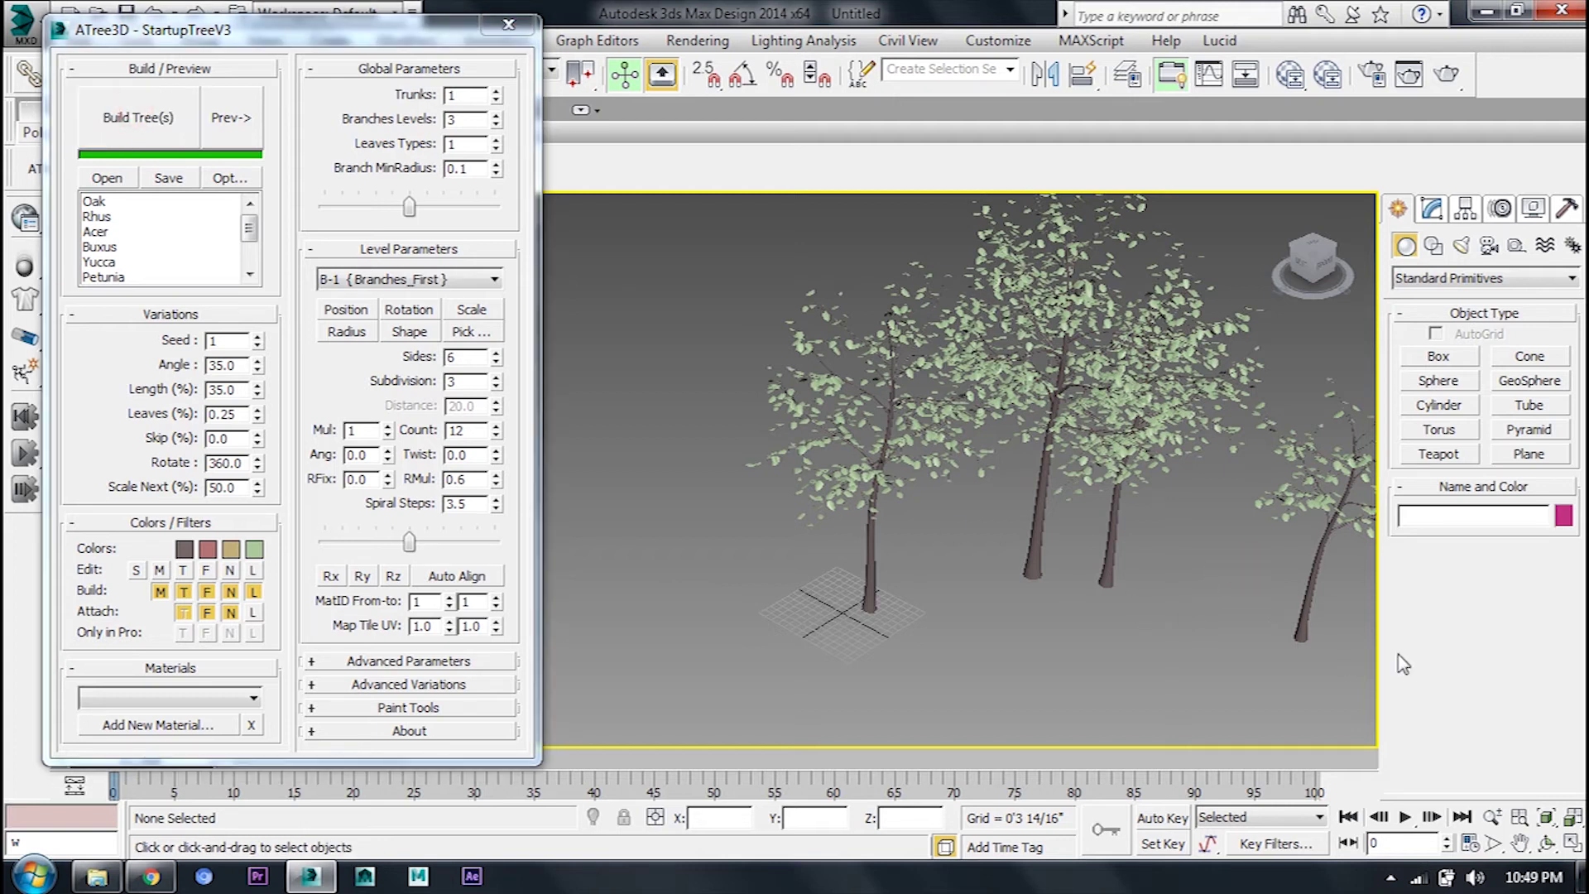
{"action": "left_click", "coordinate": [1299, 617]}
{"action": "key", "text": "Delete"}
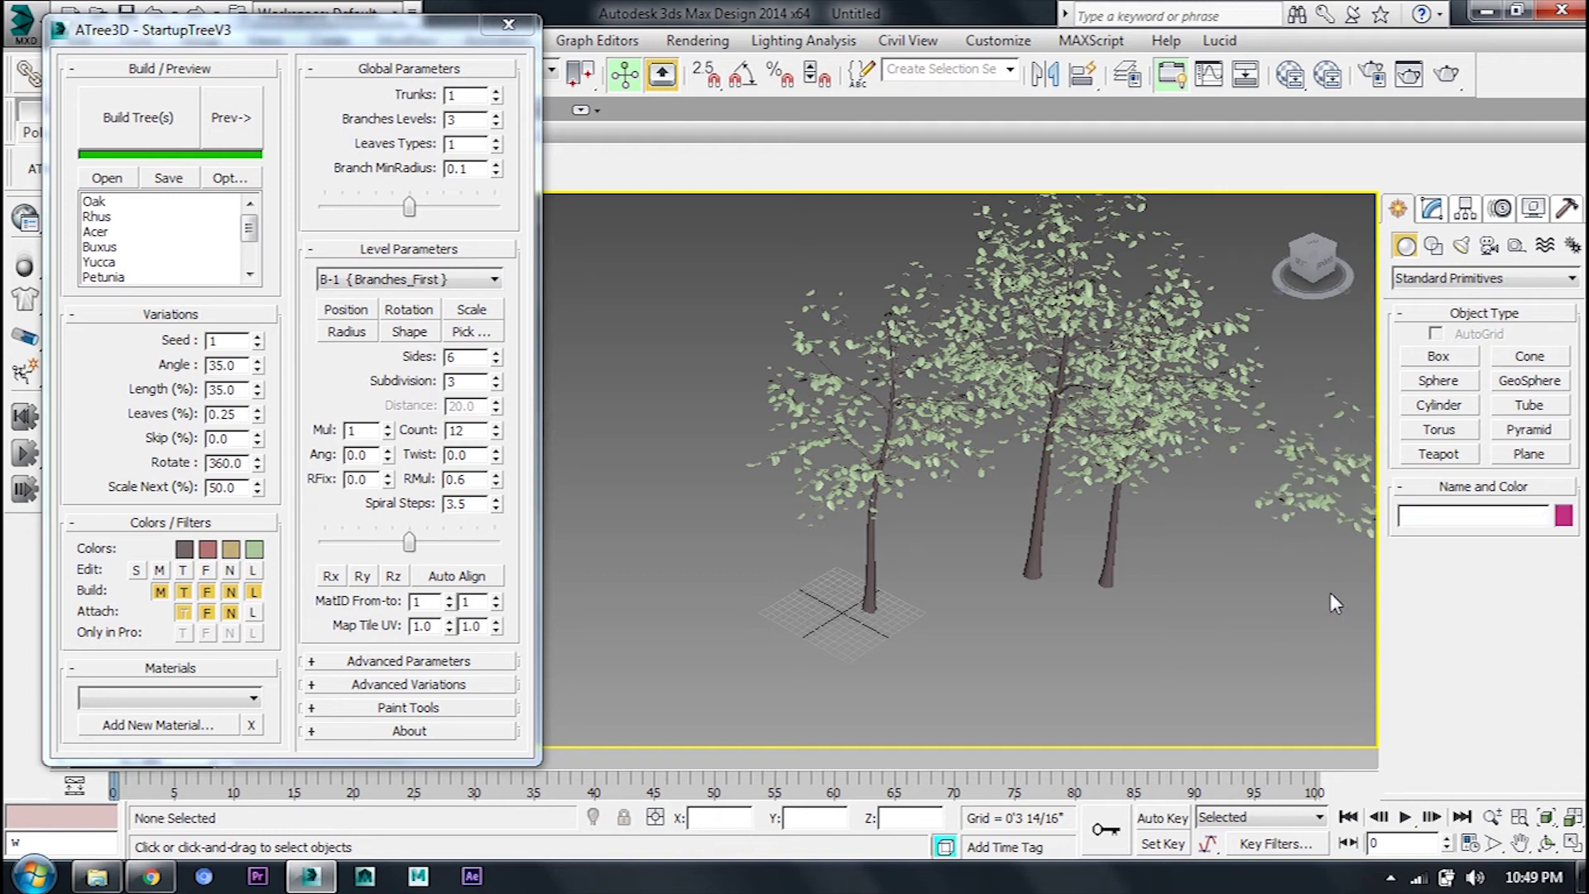
{"action": "left_click_drag", "start_coordinate": [1270, 622], "coordinate": [1052, 319]}
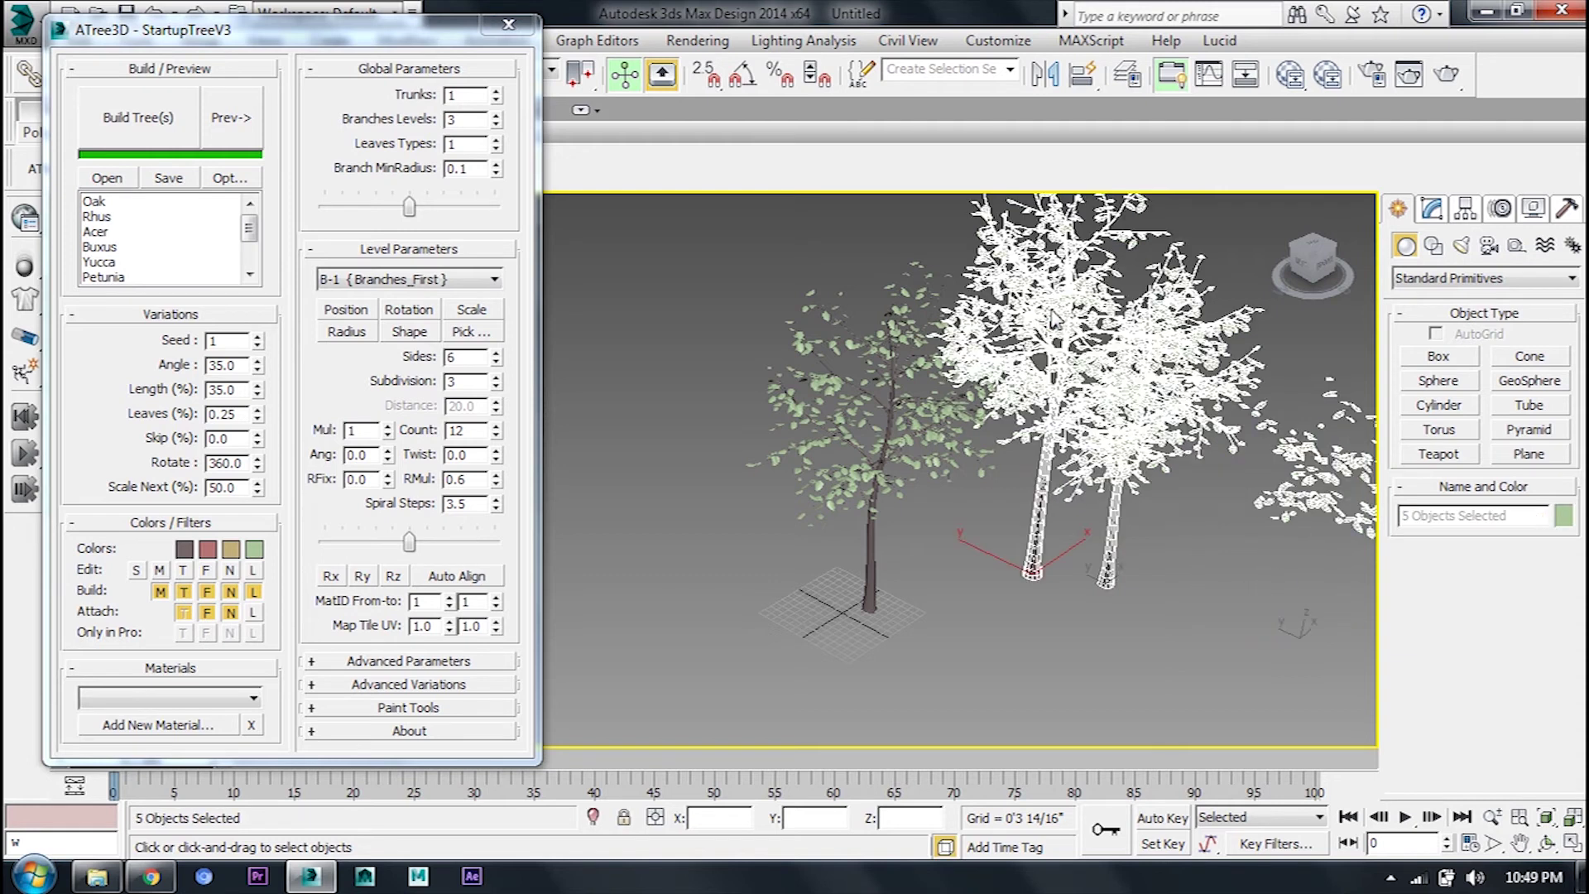
{"action": "key", "text": "Delete"}
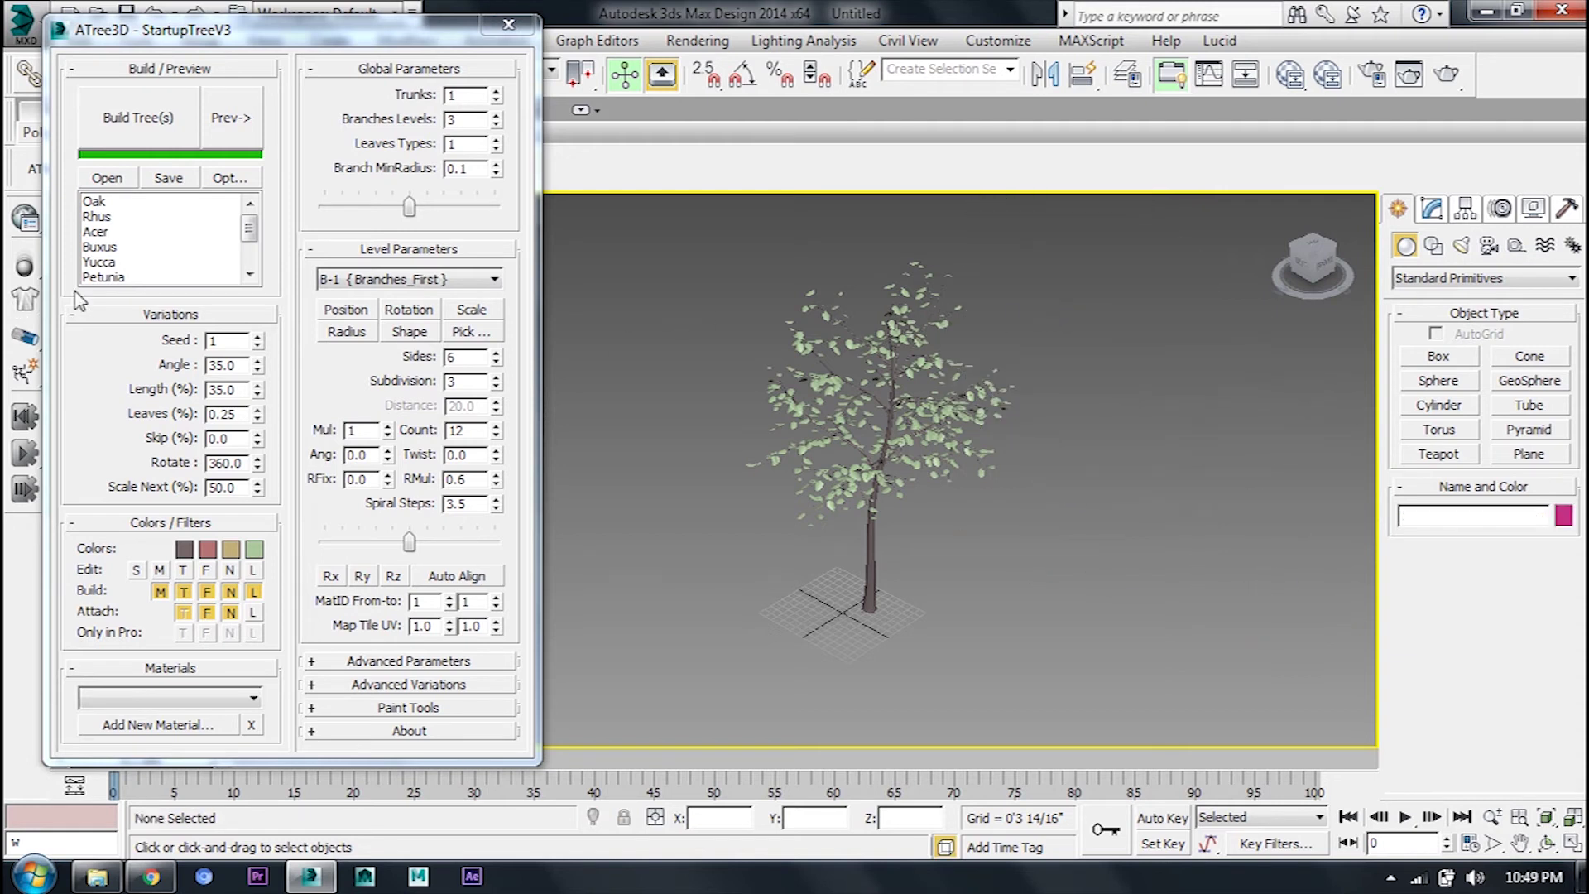
Load the Grass_V1 preset and build a patch of grass in the viewport
{"action": "scroll", "coordinate": [101, 246], "scroll_direction": "down", "scroll_amount": 2}
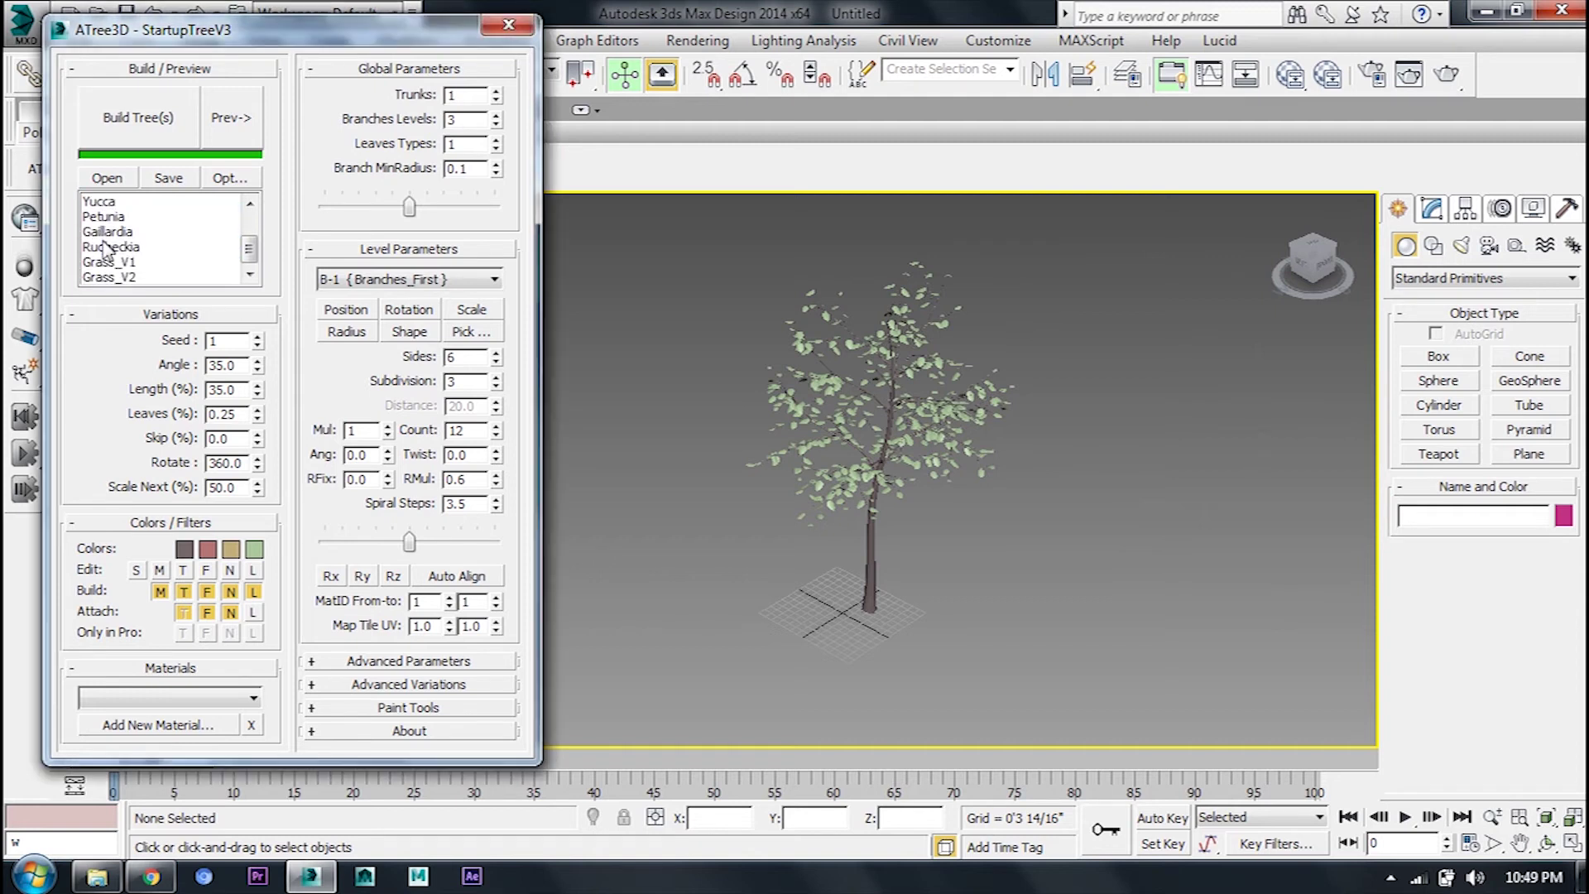
{"action": "left_click", "coordinate": [132, 276]}
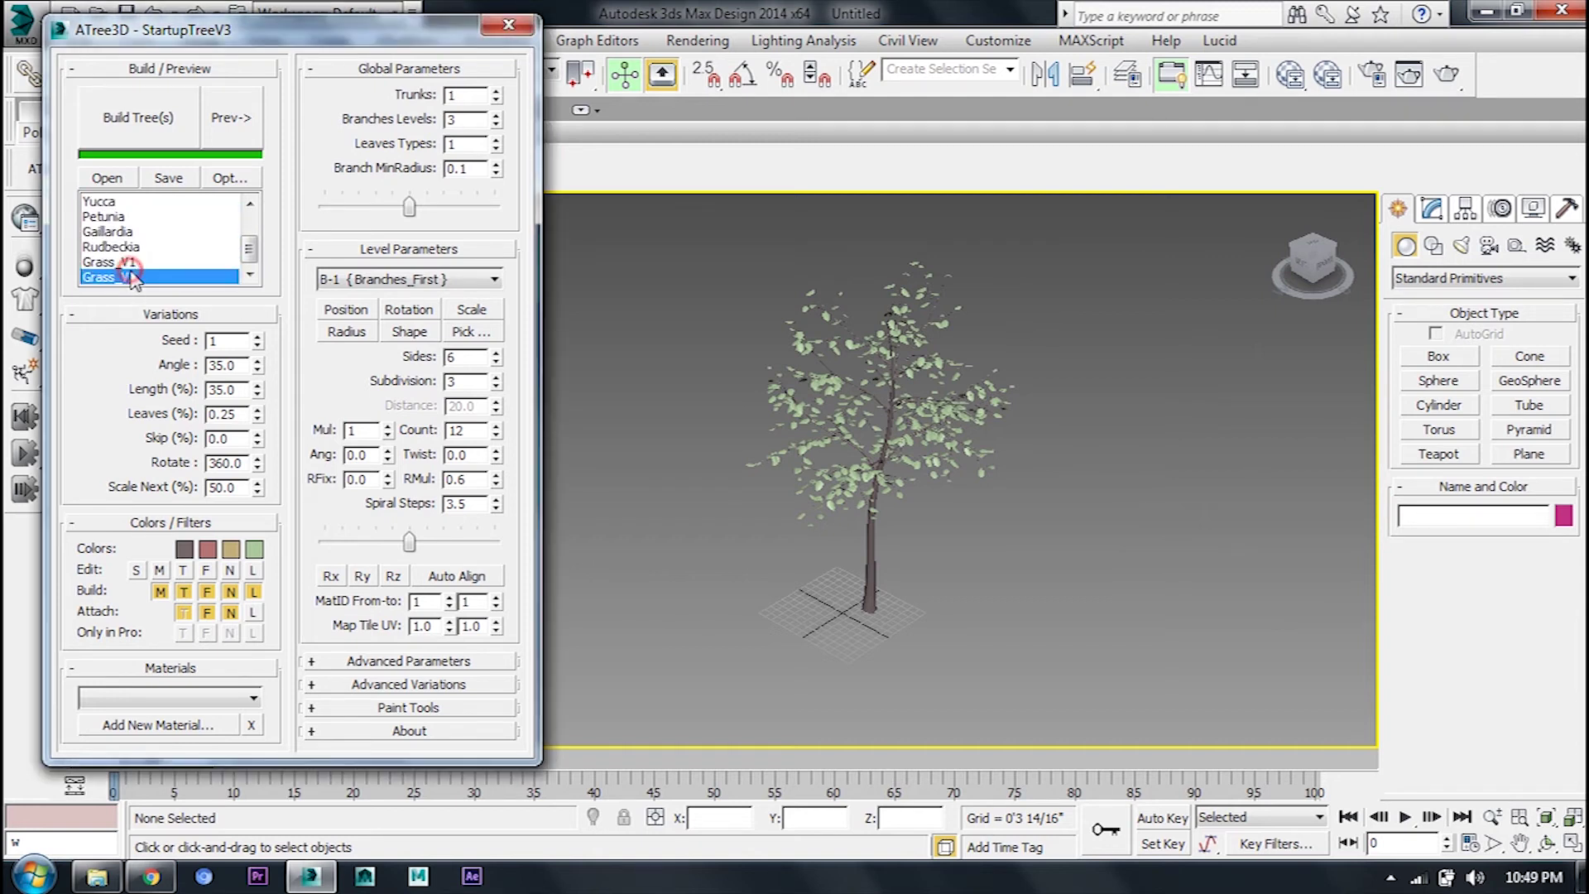
{"action": "left_click", "coordinate": [132, 118]}
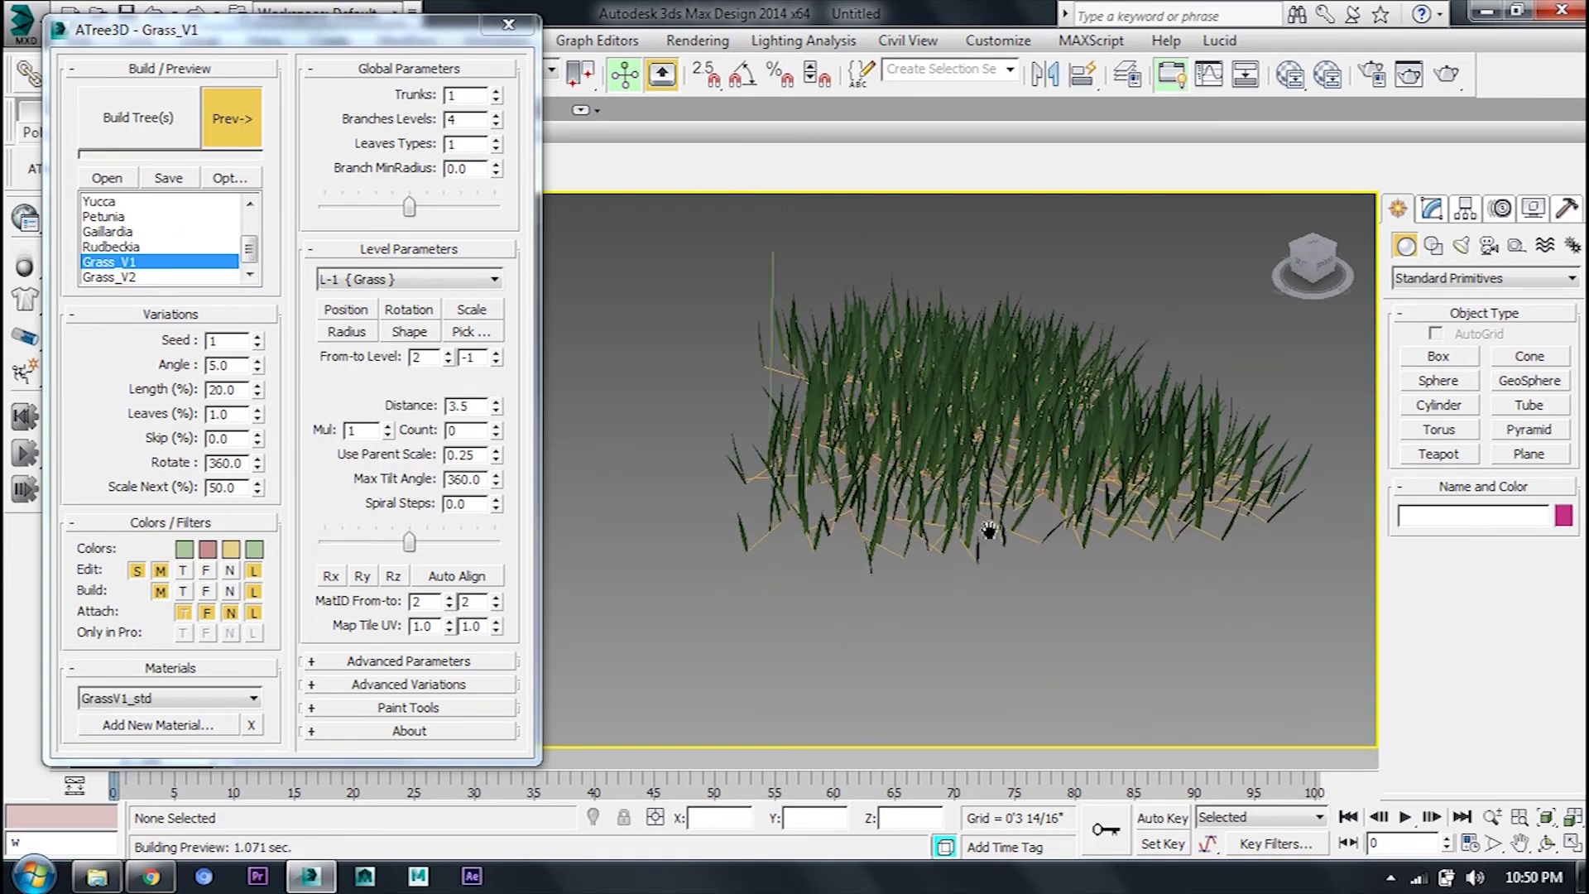
{"action": "left_click", "coordinate": [183, 139]}
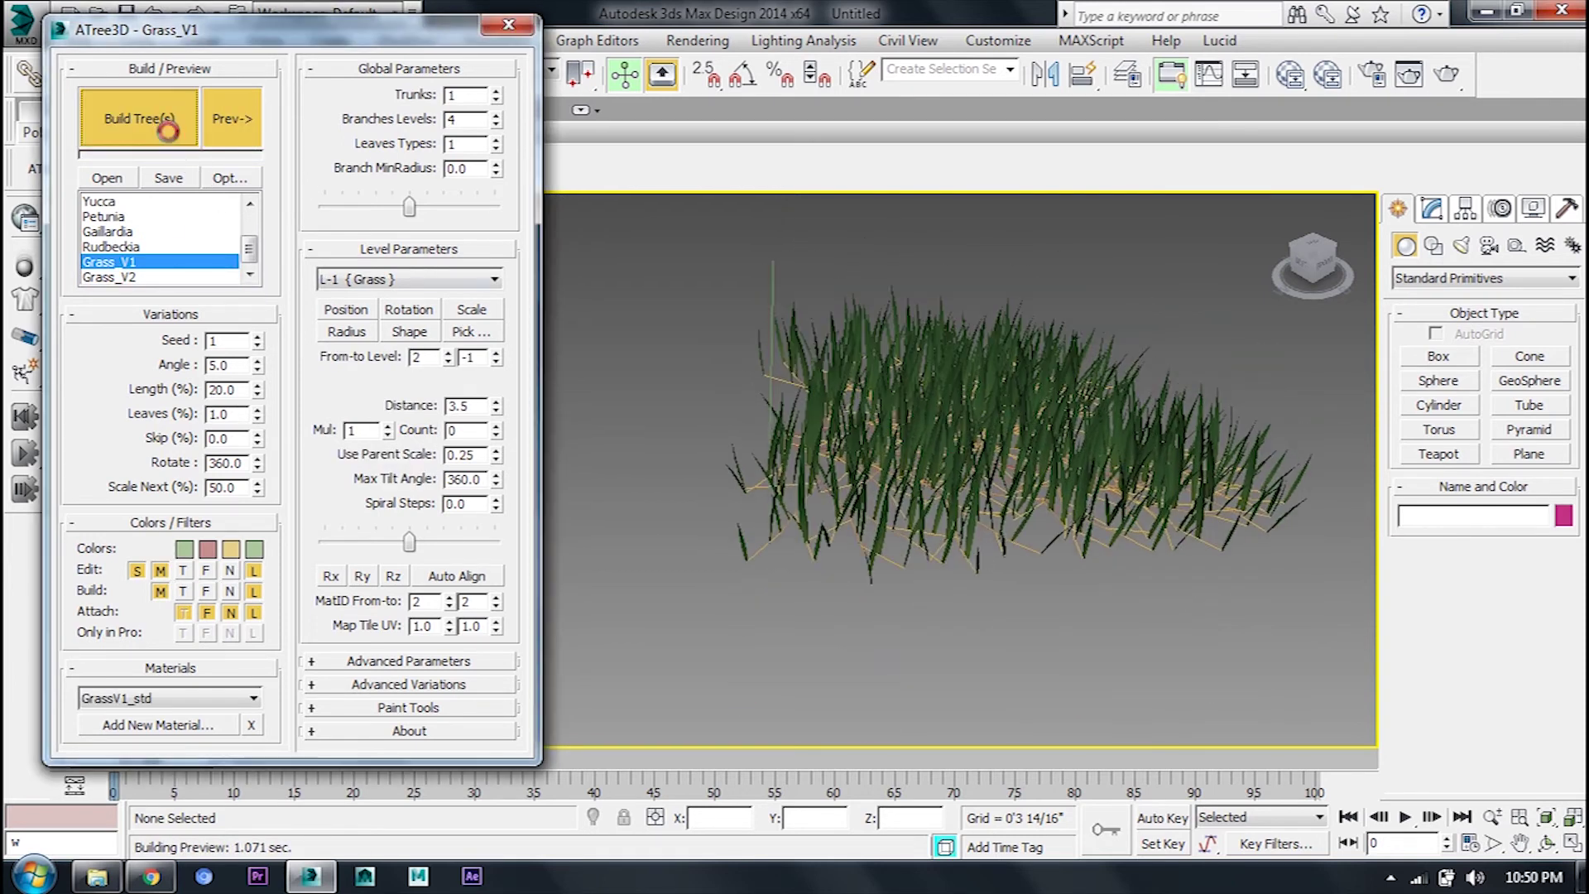
{"action": "left_click", "coordinate": [901, 435]}
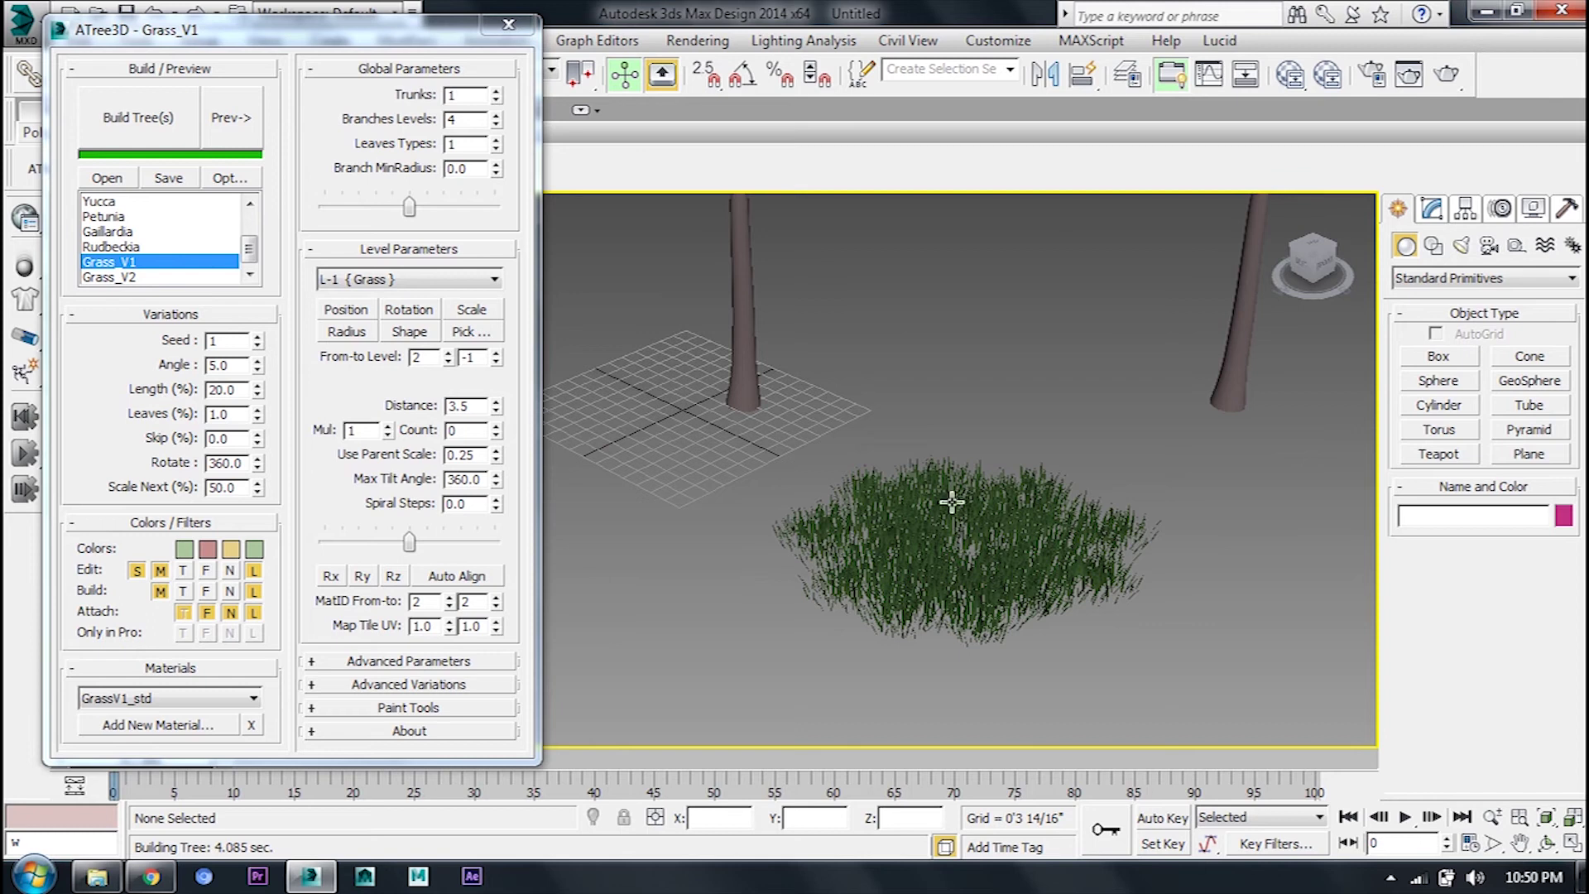
Delete the grass patch and all trees from the scene
{"action": "scroll", "coordinate": [952, 502], "scroll_direction": "down", "scroll_amount": 5}
{"action": "left_click_drag", "start_coordinate": [950, 627], "coordinate": [961, 641]}
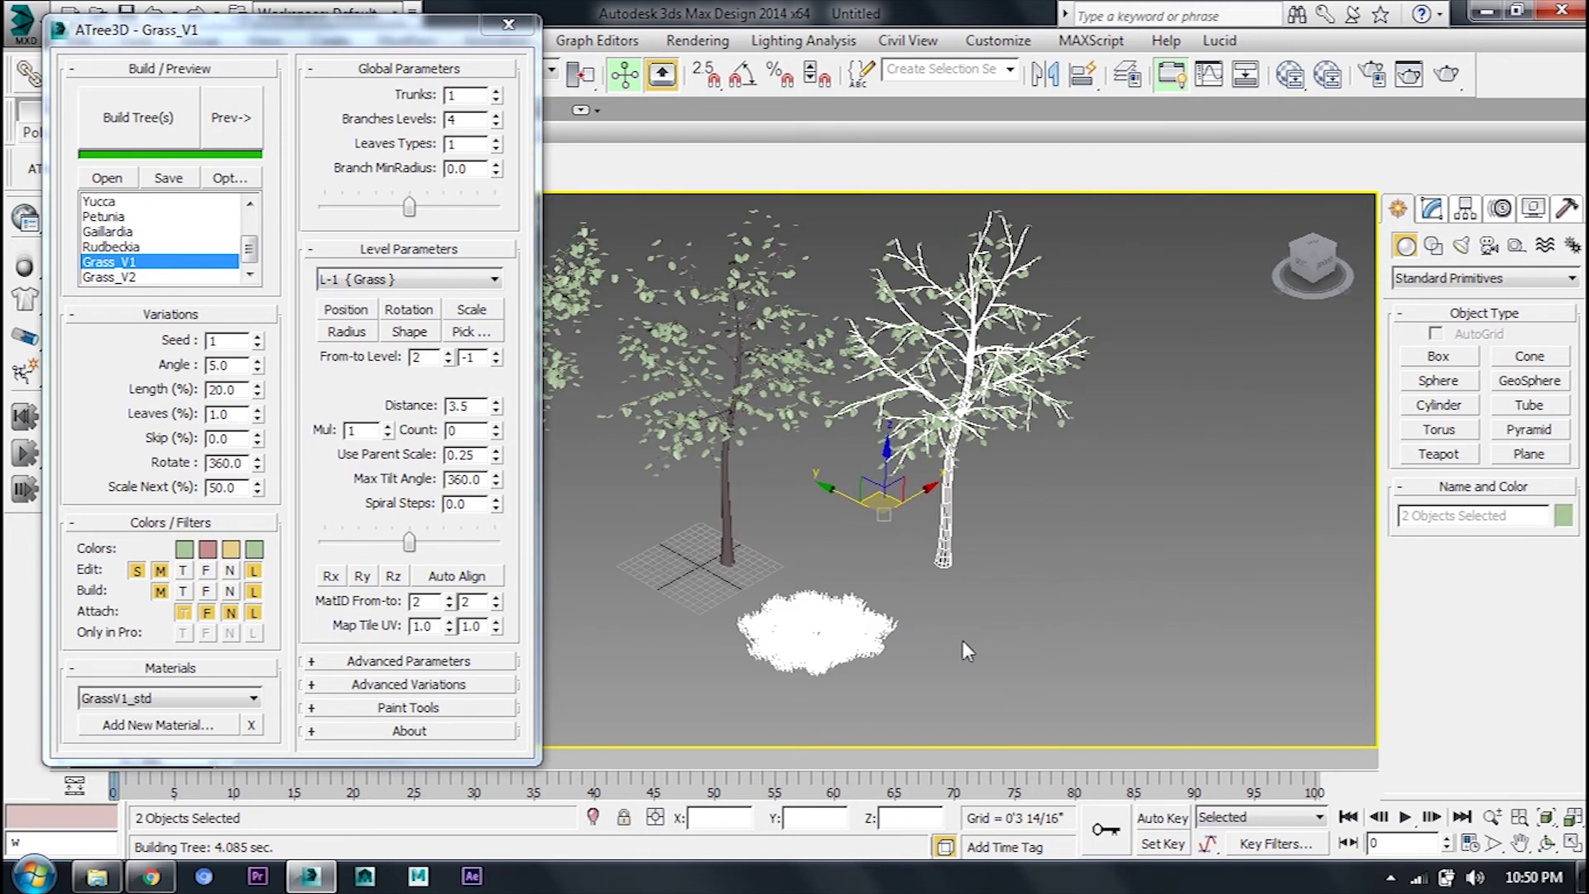
{"action": "key", "text": "Delete"}
{"action": "scroll", "coordinate": [1200, 568], "scroll_direction": "down", "scroll_amount": 6}
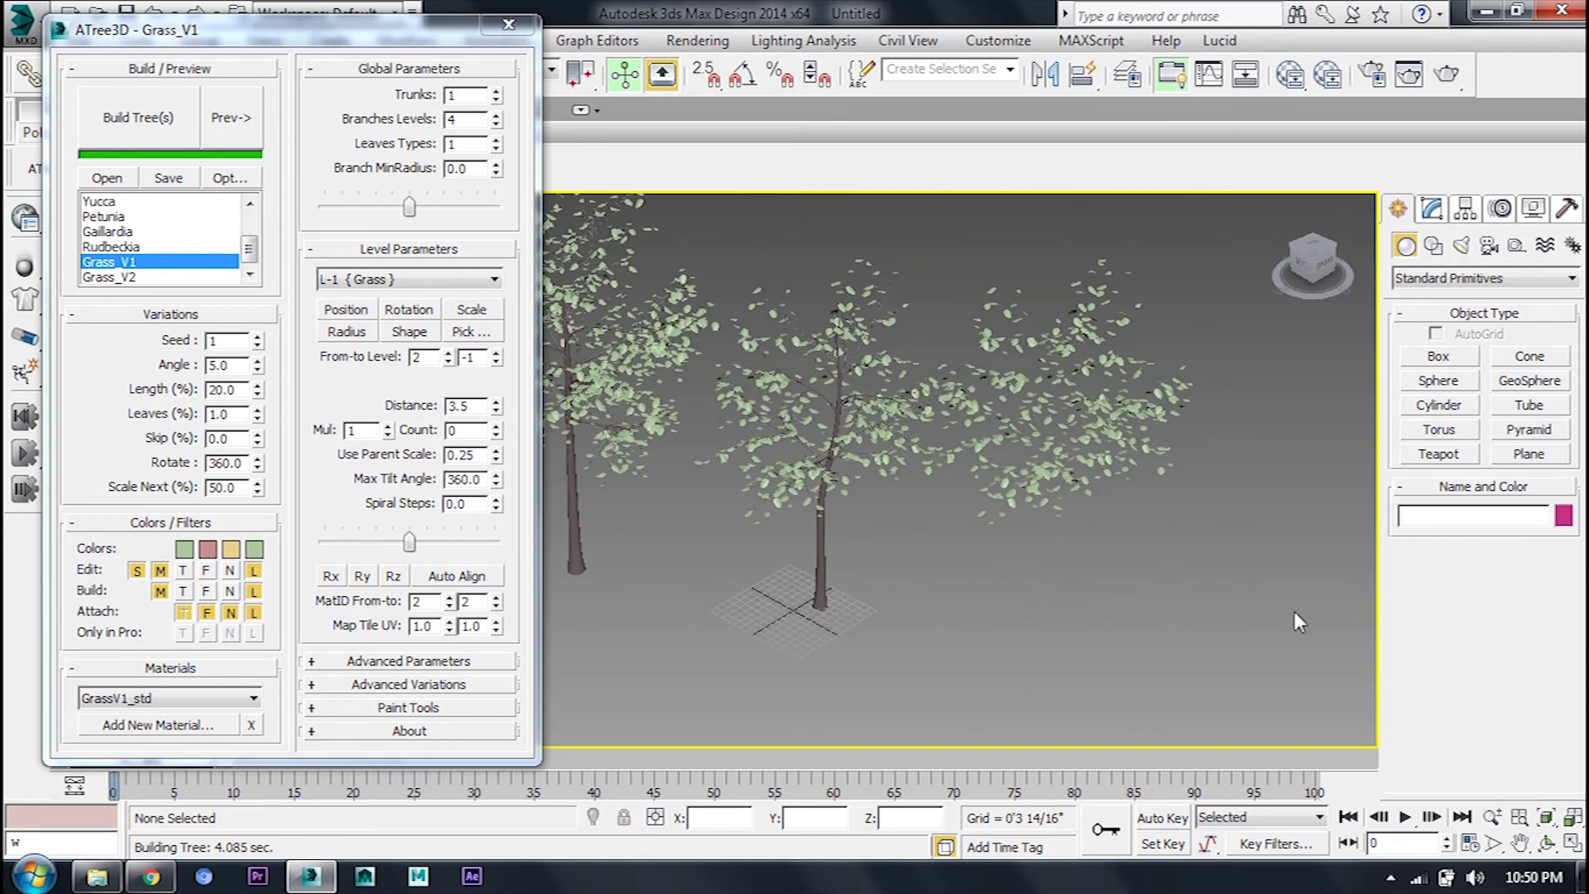
{"action": "left_click_drag", "start_coordinate": [1399, 817], "coordinate": [1399, 819]}
{"action": "key", "text": "Delete"}
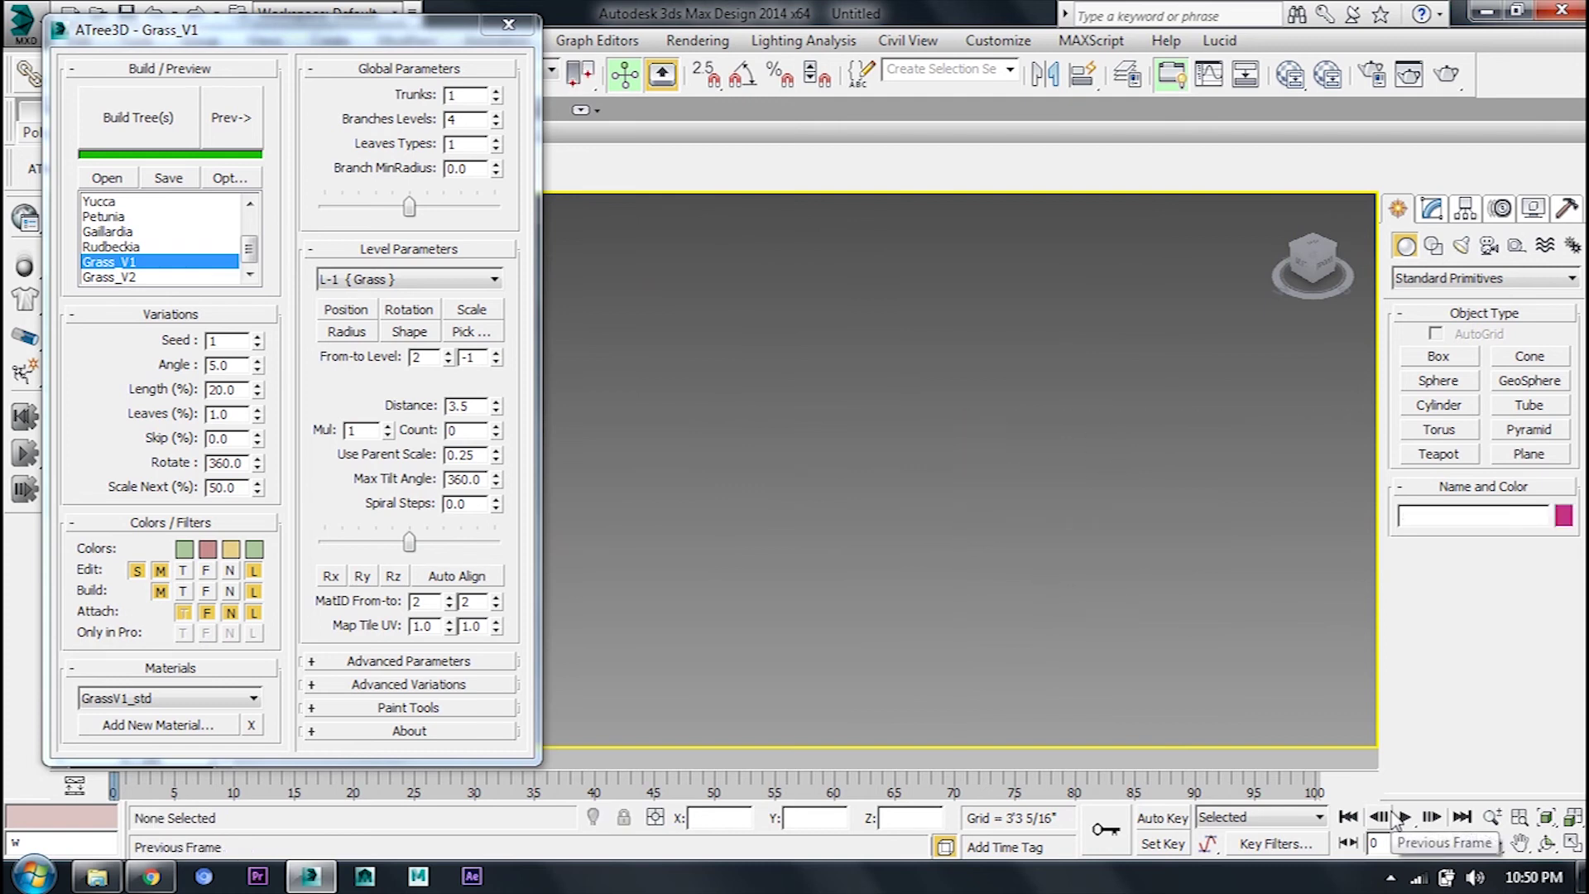
Load the Rhus preset and place a preview of the plant in the empty viewport
{"action": "scroll", "coordinate": [1045, 553], "scroll_direction": "up", "scroll_amount": 5}
{"action": "scroll", "coordinate": [157, 241], "scroll_direction": "up", "scroll_amount": 2}
{"action": "left_click", "coordinate": [136, 216]}
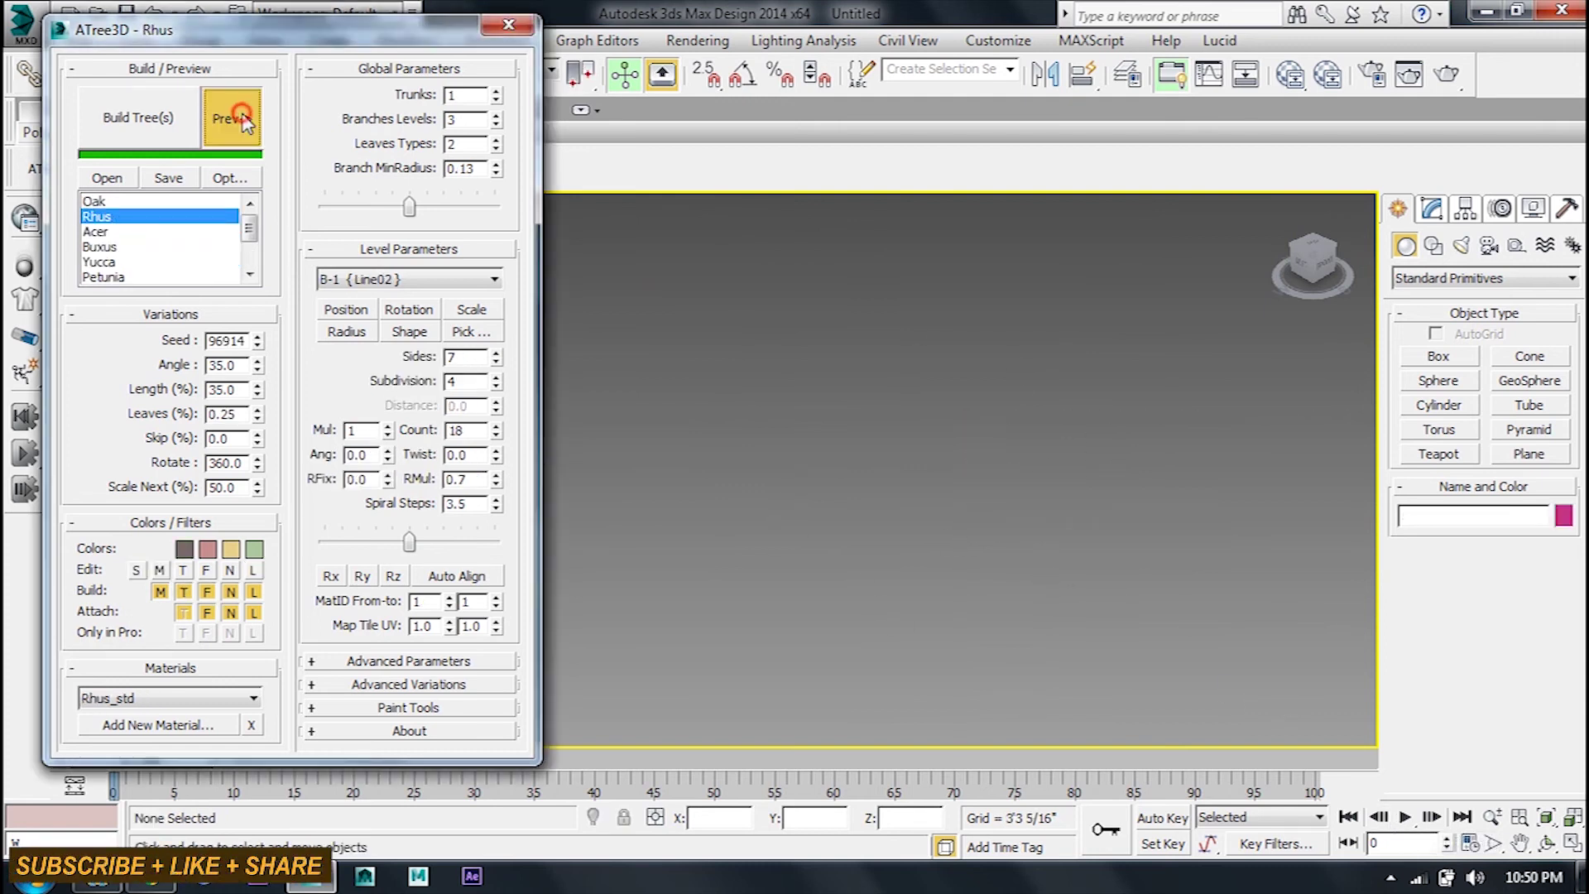
{"action": "left_click", "coordinate": [95, 202]}
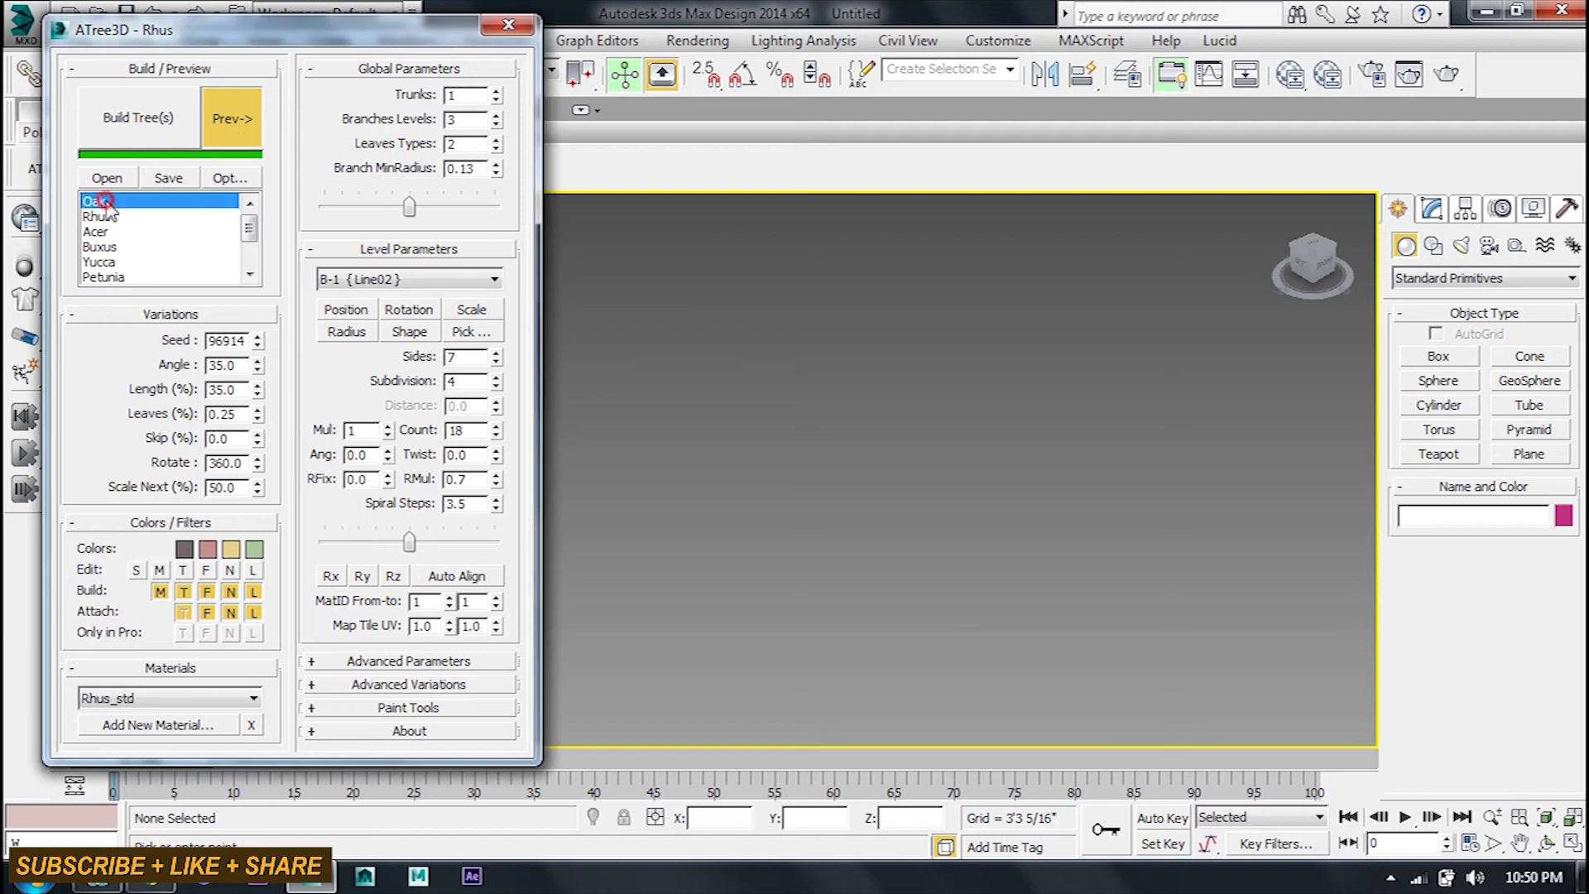
{"action": "left_click", "coordinate": [947, 550]}
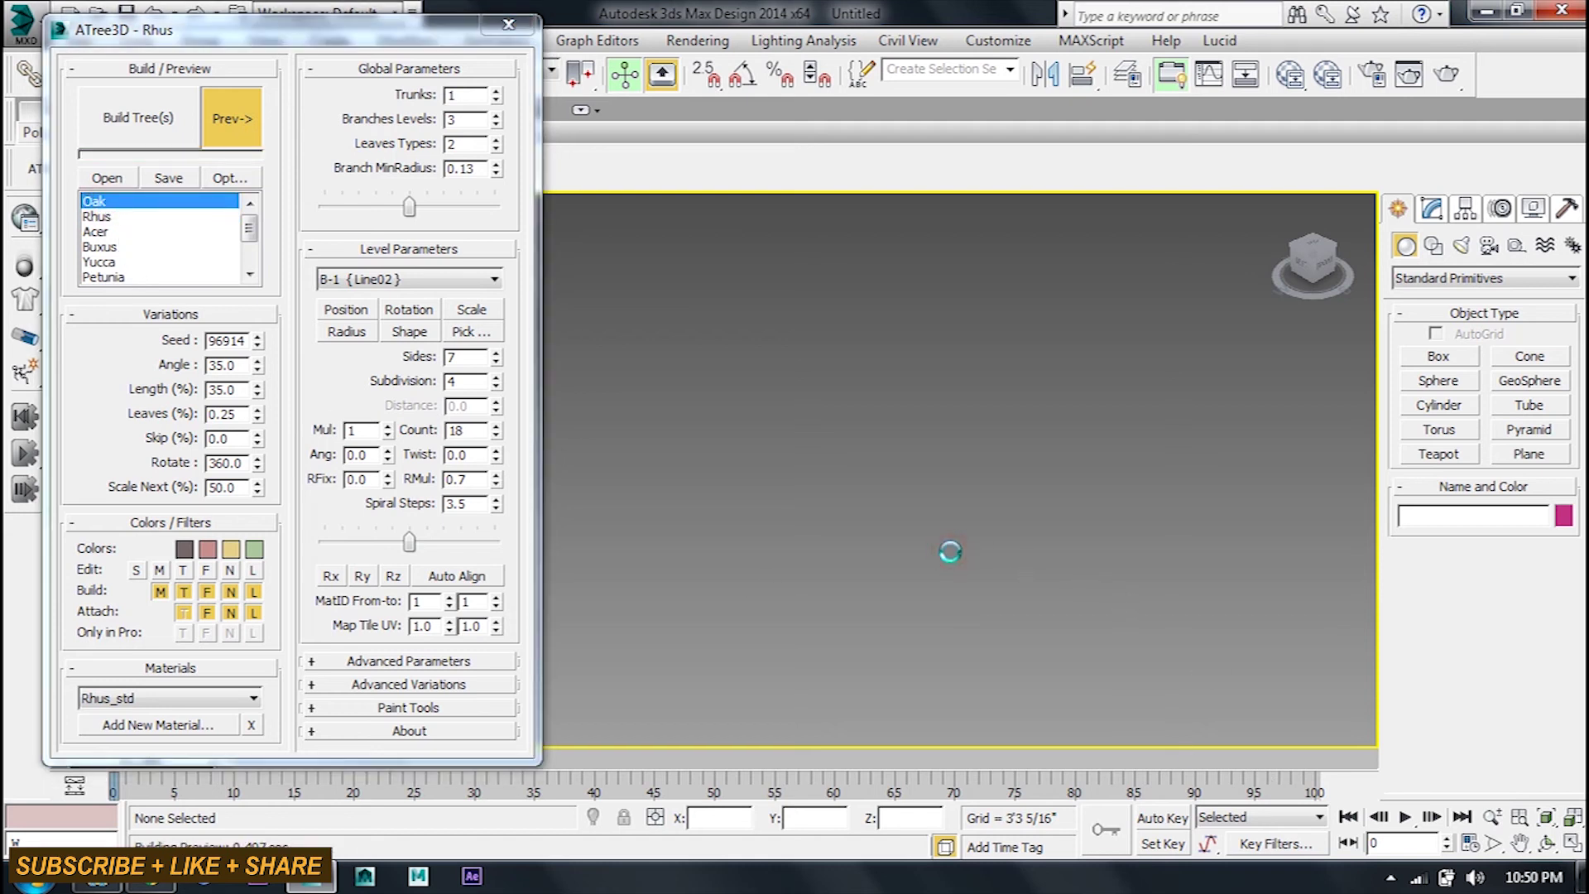
{"action": "scroll", "coordinate": [995, 514], "scroll_direction": "up", "scroll_amount": 5}
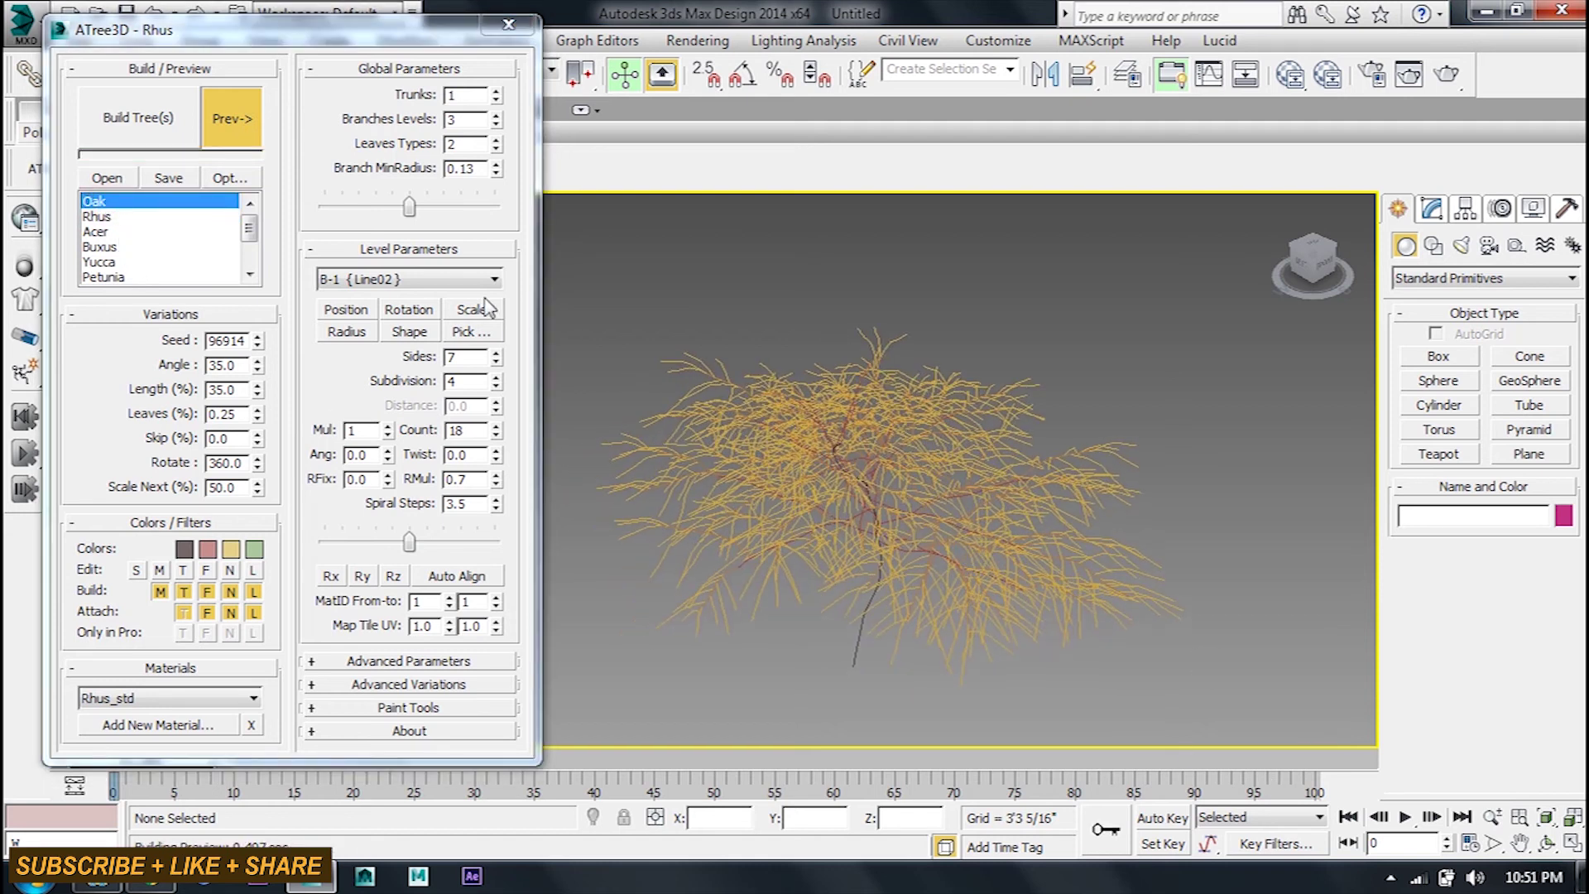
Activate Position editing for branch level B-1 and move its branch markers along the trunk of the Rhus preview
{"action": "left_click", "coordinate": [344, 313]}
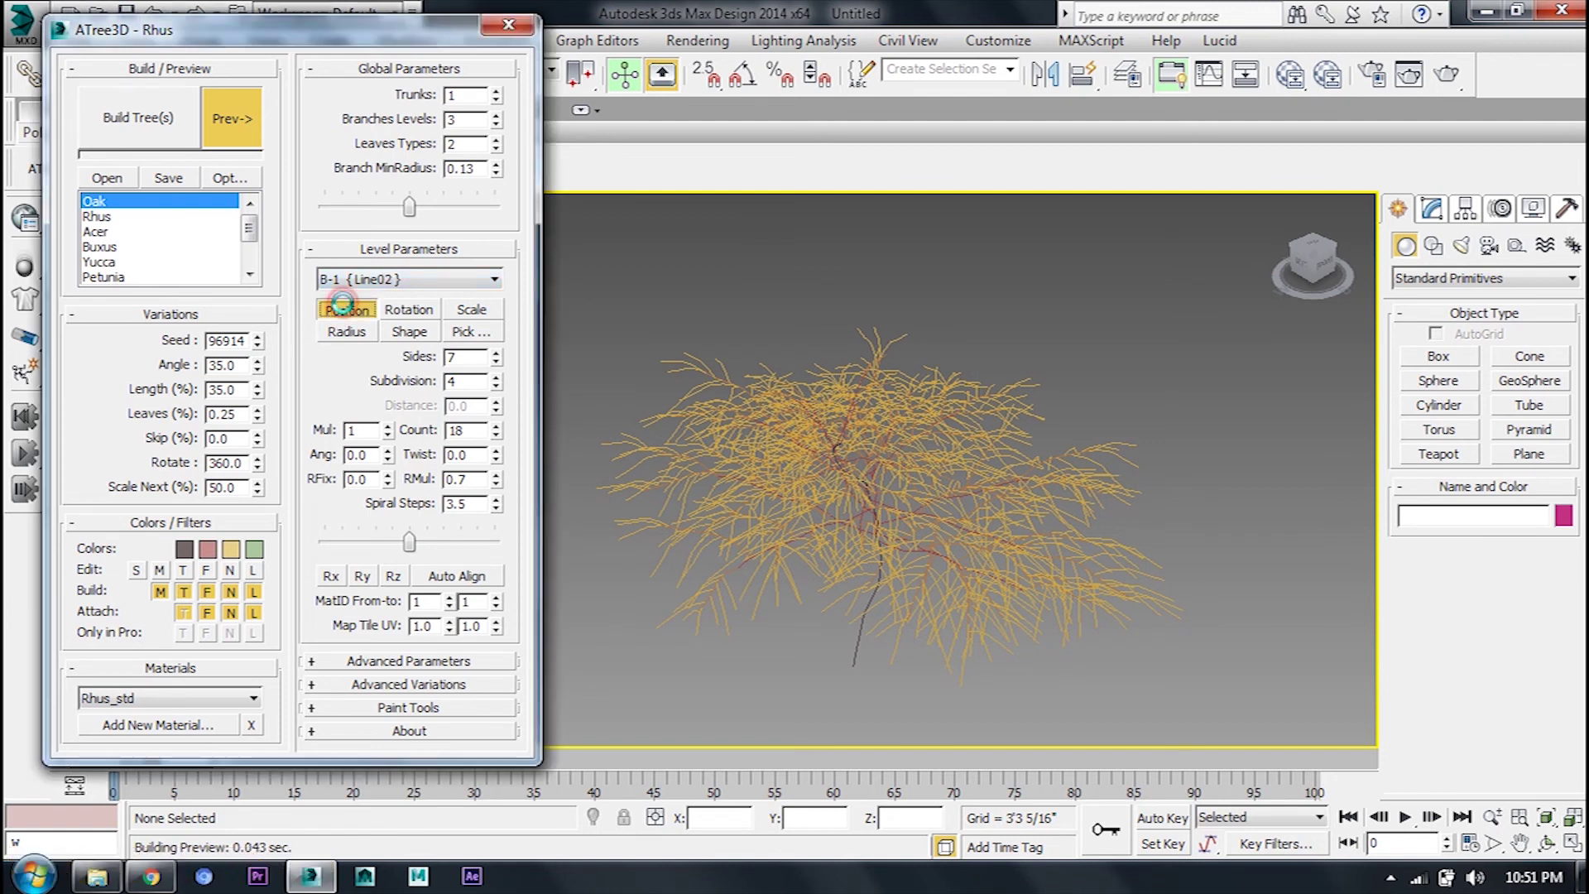
{"action": "left_click_drag", "start_coordinate": [821, 464], "coordinate": [901, 419]}
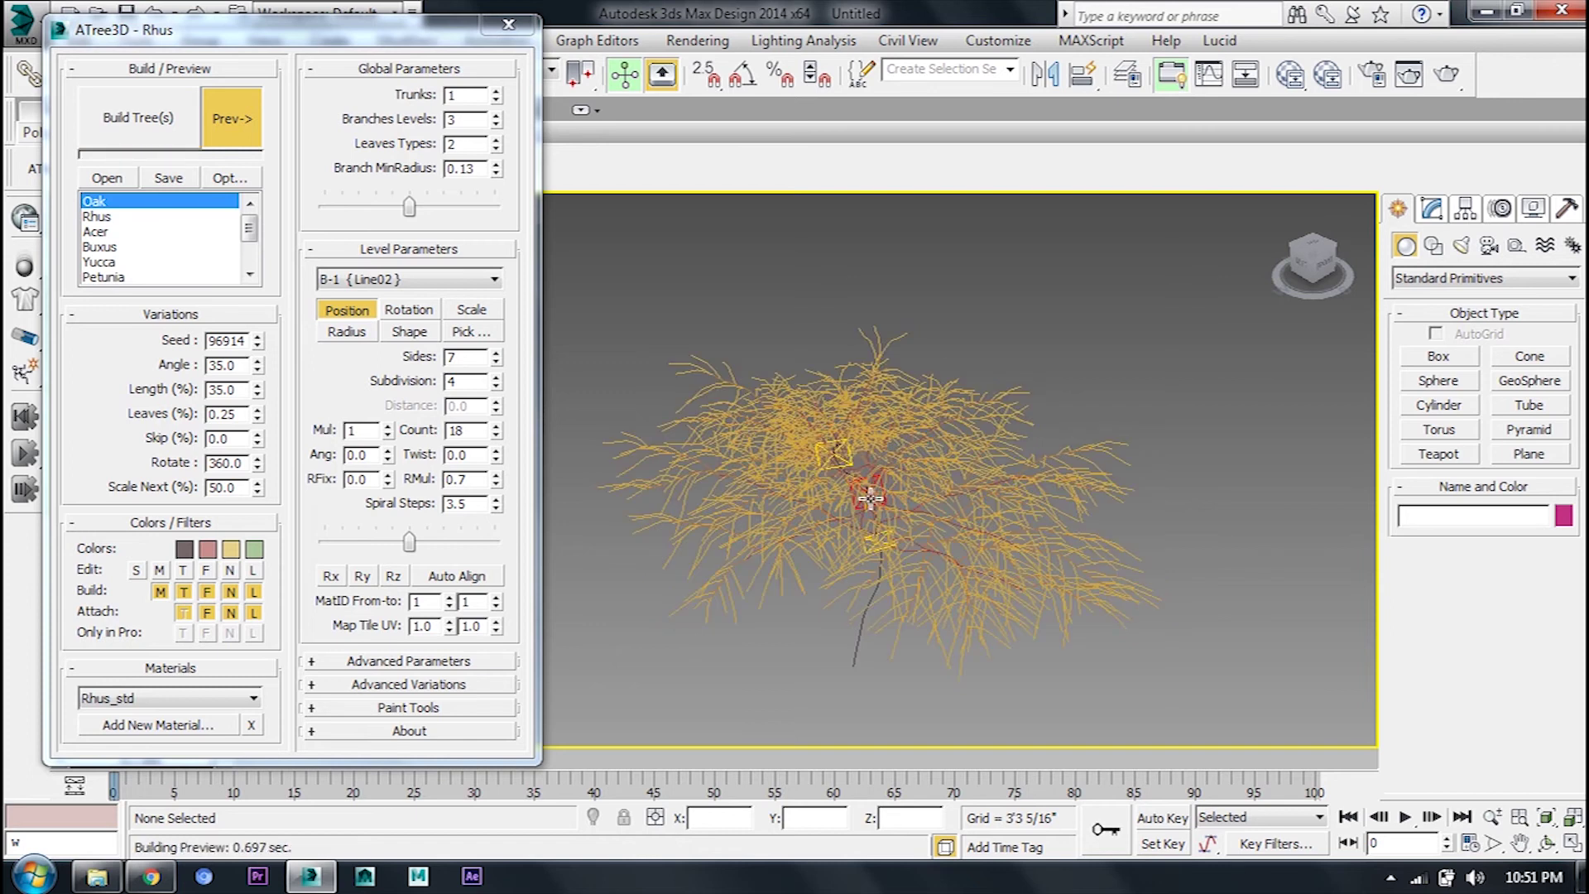
{"action": "left_click_drag", "start_coordinate": [887, 495], "coordinate": [886, 530]}
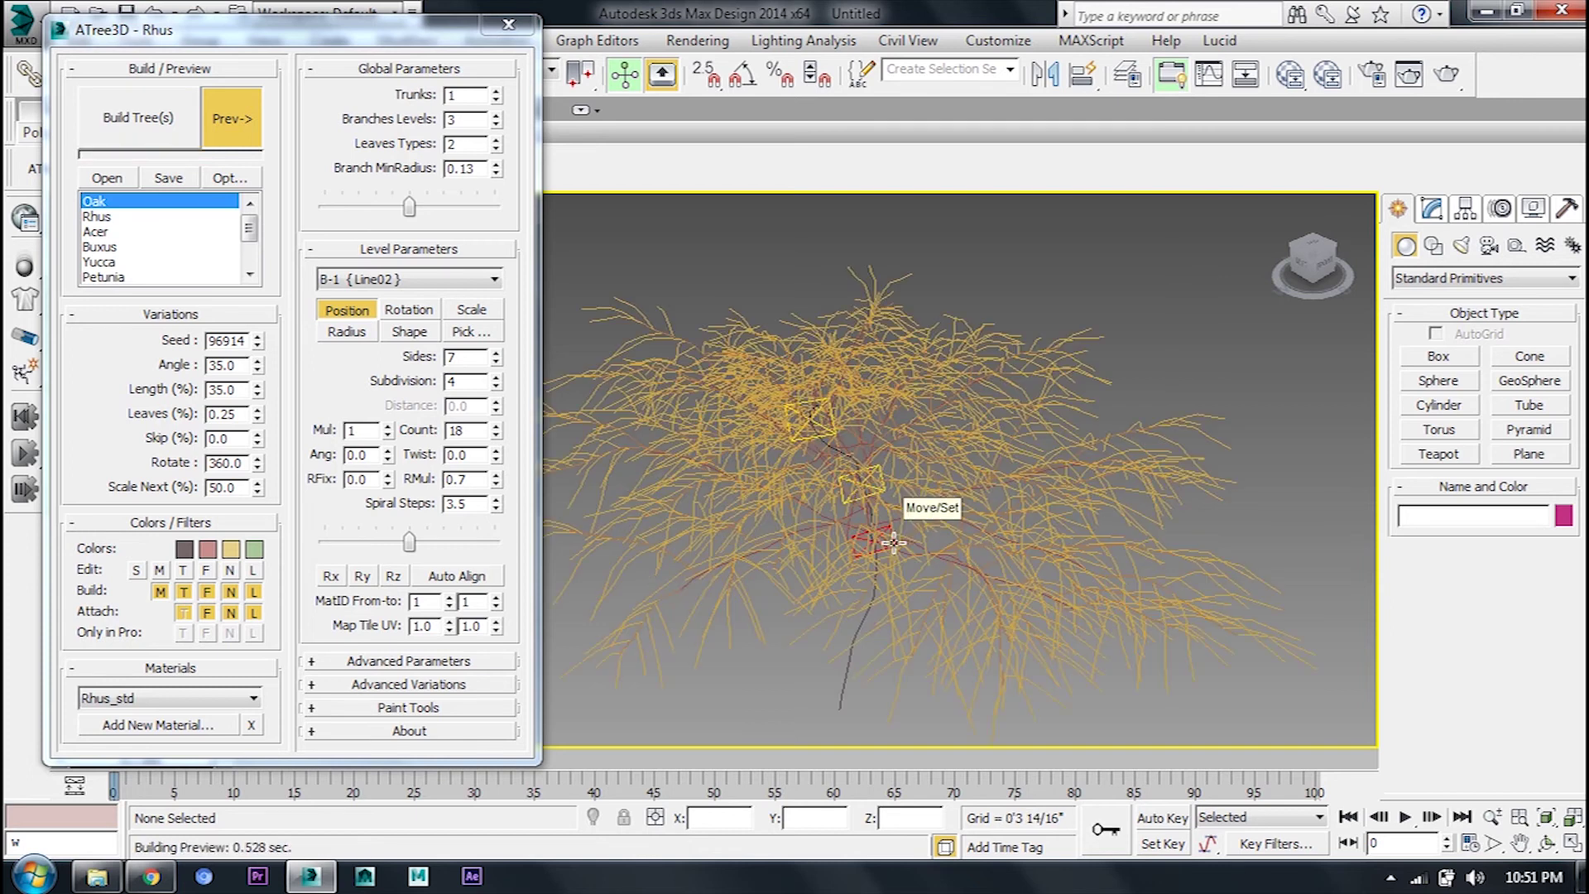
{"action": "middle_click_drag", "start_coordinate": [887, 529], "coordinate": [997, 436], "text": "alt"}
{"action": "left_click_drag", "start_coordinate": [852, 546], "coordinate": [859, 513]}
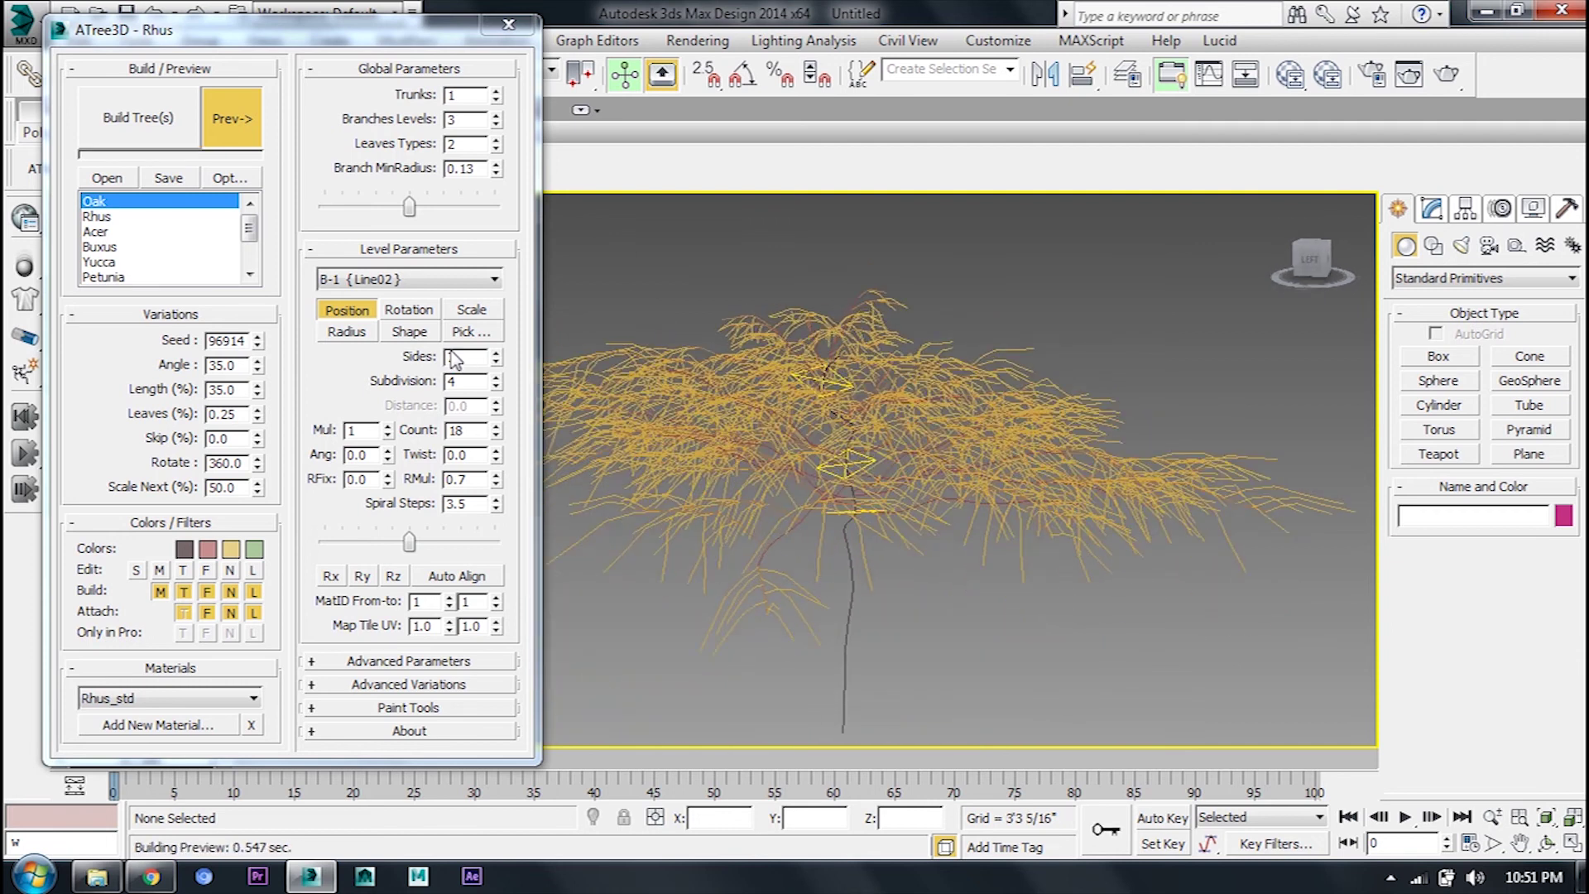
Activate Rotation editing for branch level B-1 and tilt the lowest branches downward using their rotation handle
{"action": "left_click", "coordinate": [408, 309]}
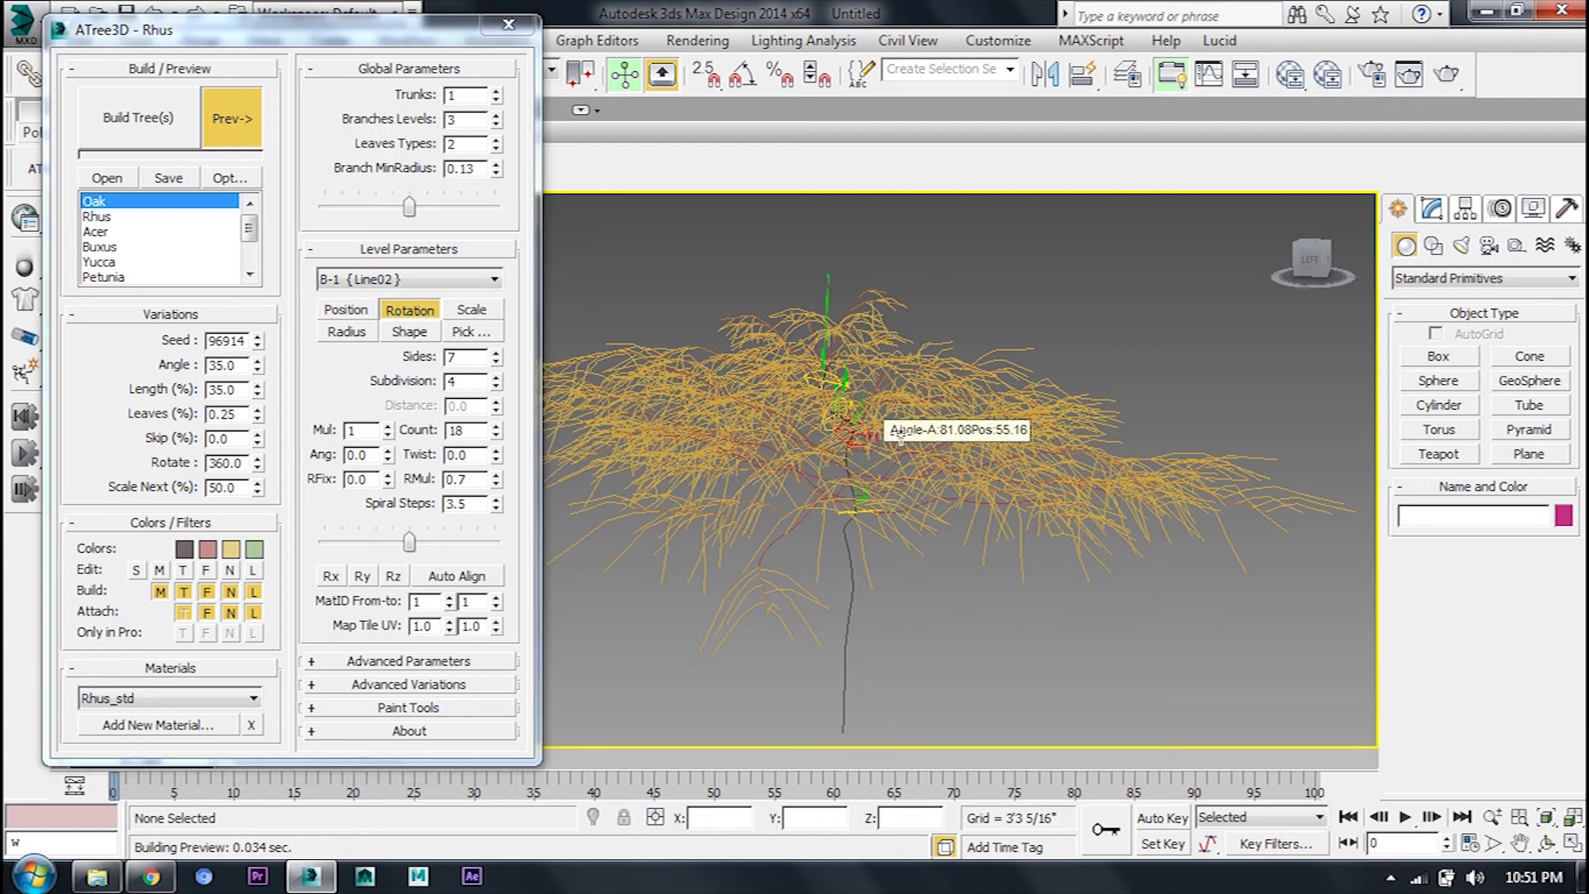
{"action": "left_click", "coordinate": [831, 410]}
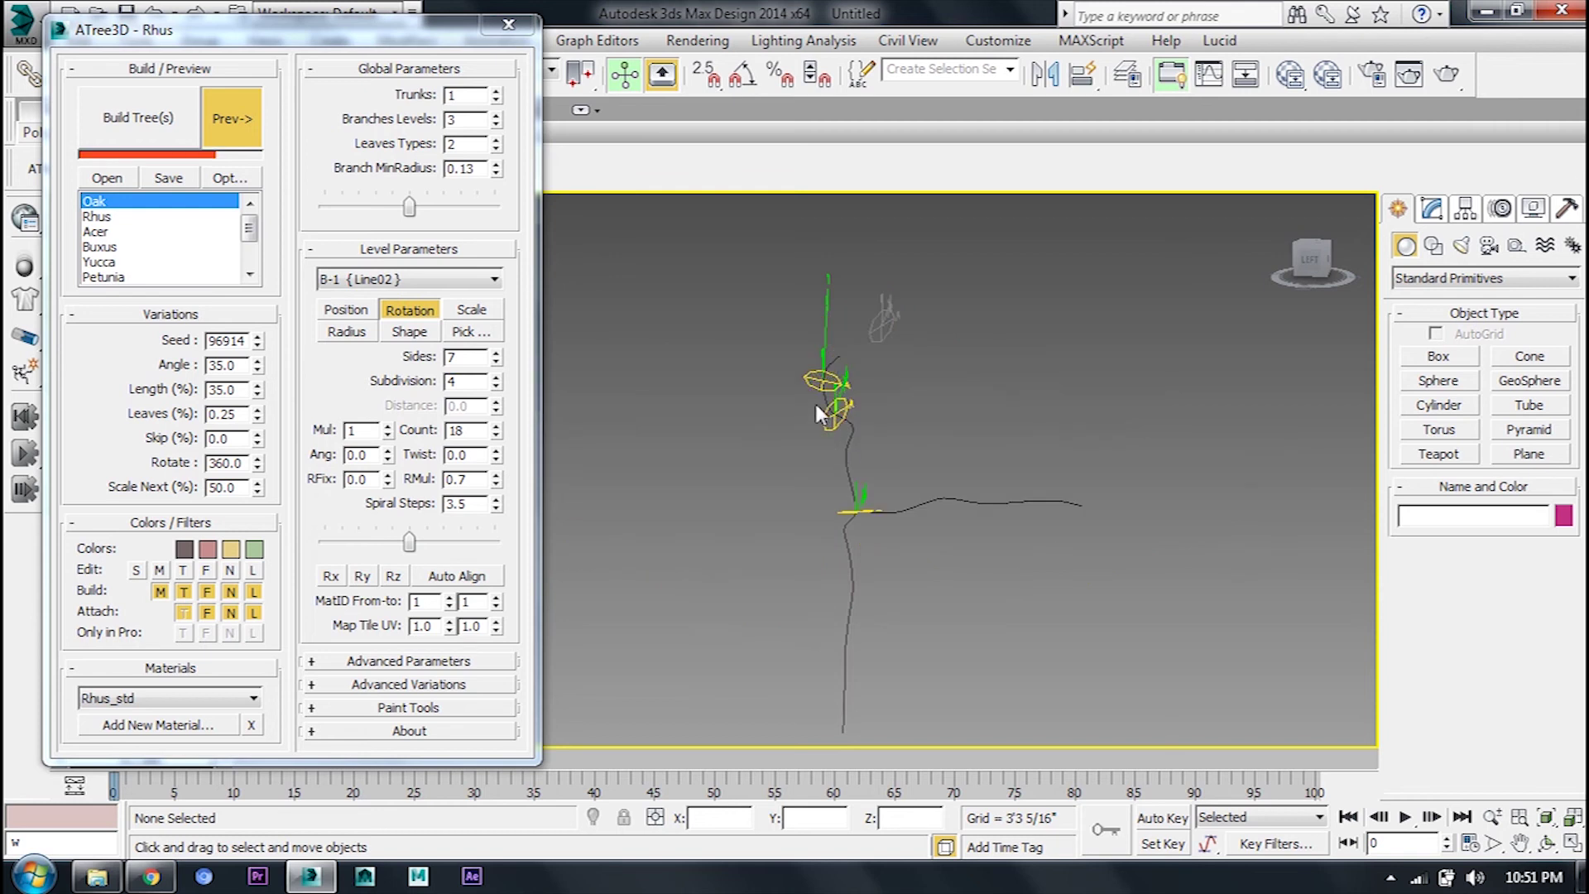
{"action": "left_click", "coordinate": [822, 372]}
{"action": "middle_click_drag", "start_coordinate": [773, 430], "coordinate": [873, 484], "text": "alt"}
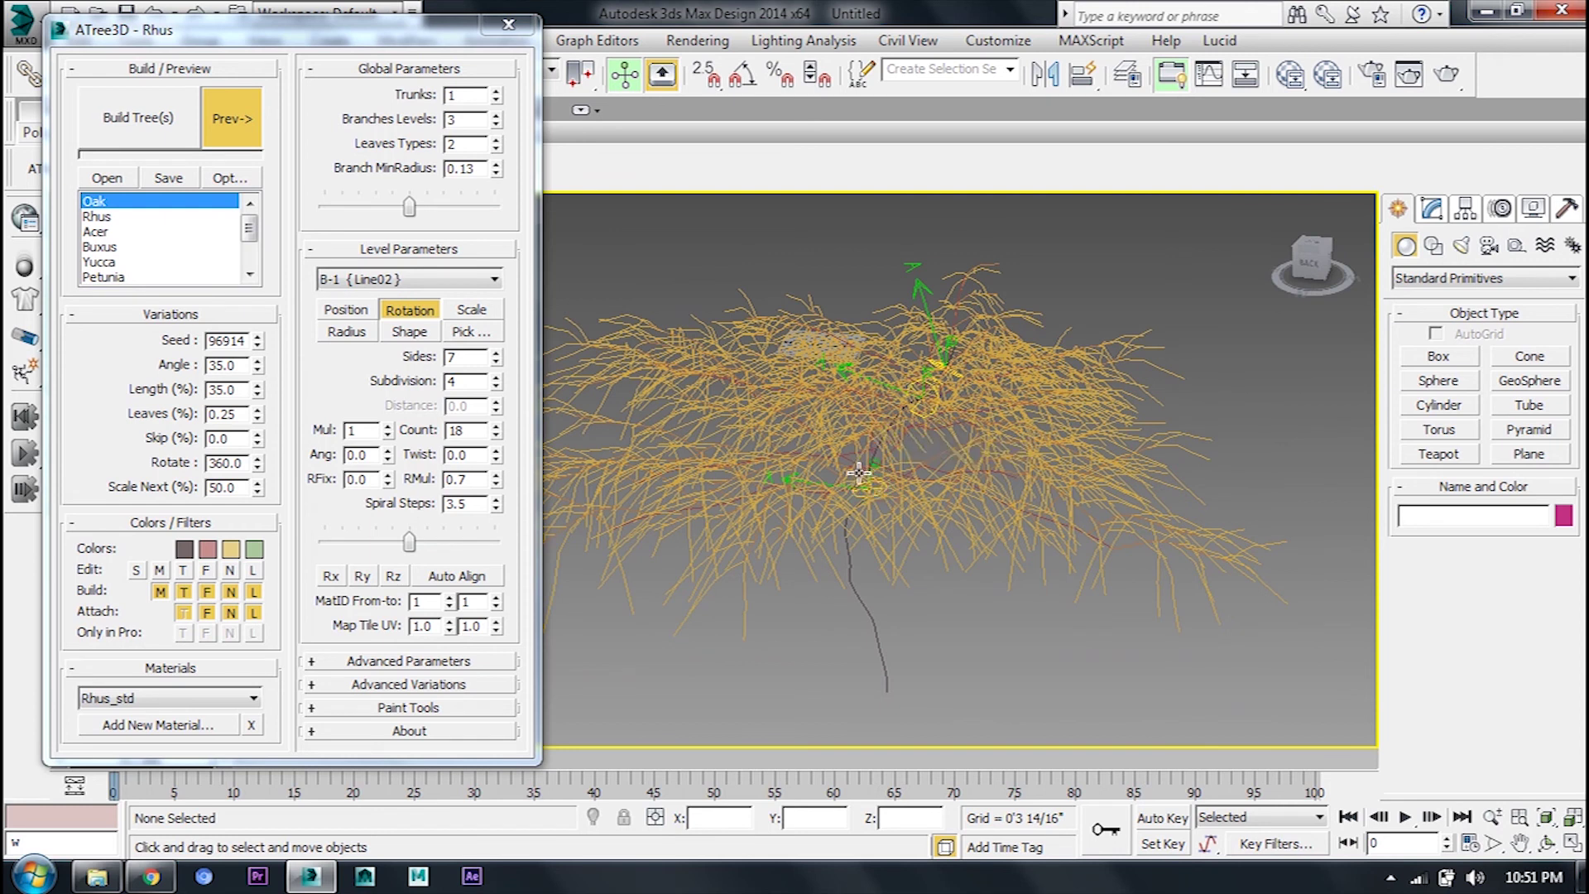
{"action": "left_click_drag", "start_coordinate": [856, 486], "coordinate": [837, 572]}
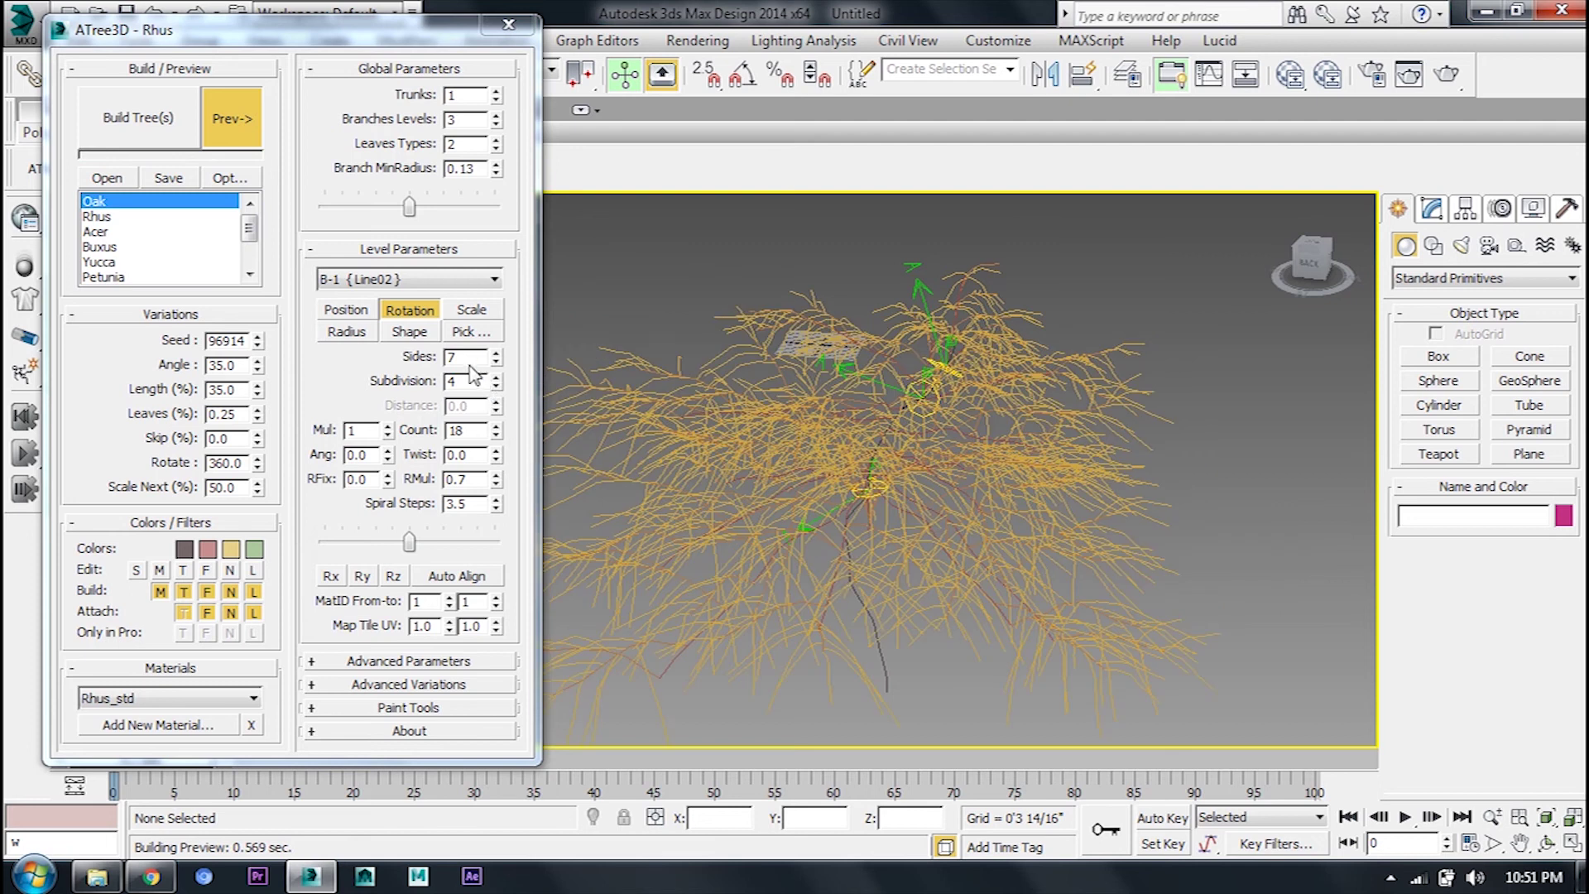
Activate Scale editing for branch level B-1 to show its scale handles on the Rhus preview
{"action": "left_click", "coordinate": [485, 312]}
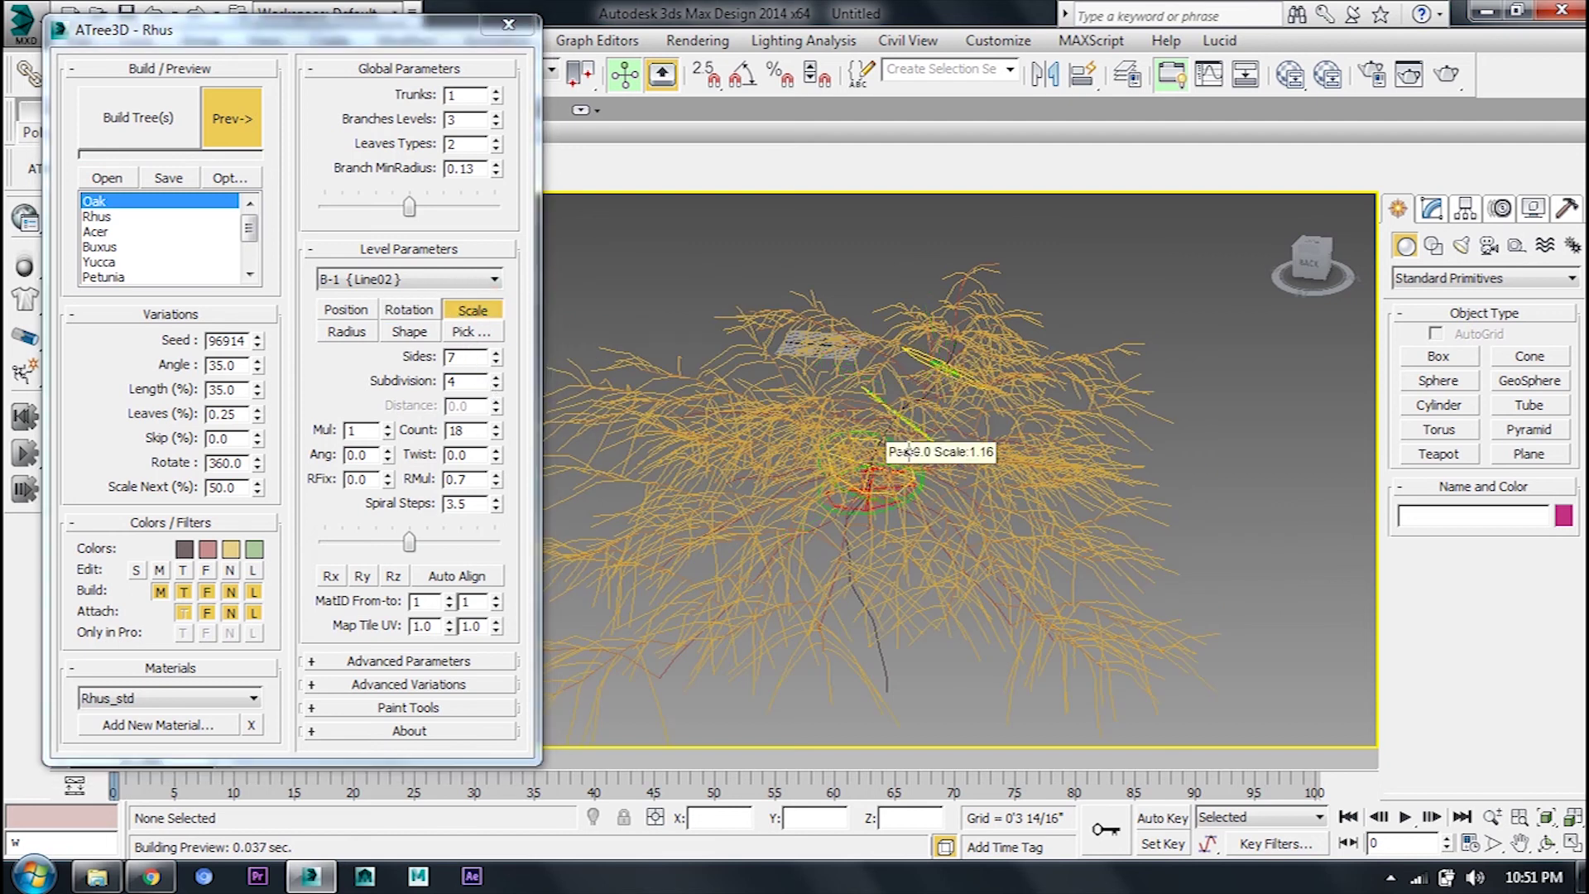
{"action": "scroll", "coordinate": [1074, 654], "scroll_direction": "down", "scroll_amount": 2}
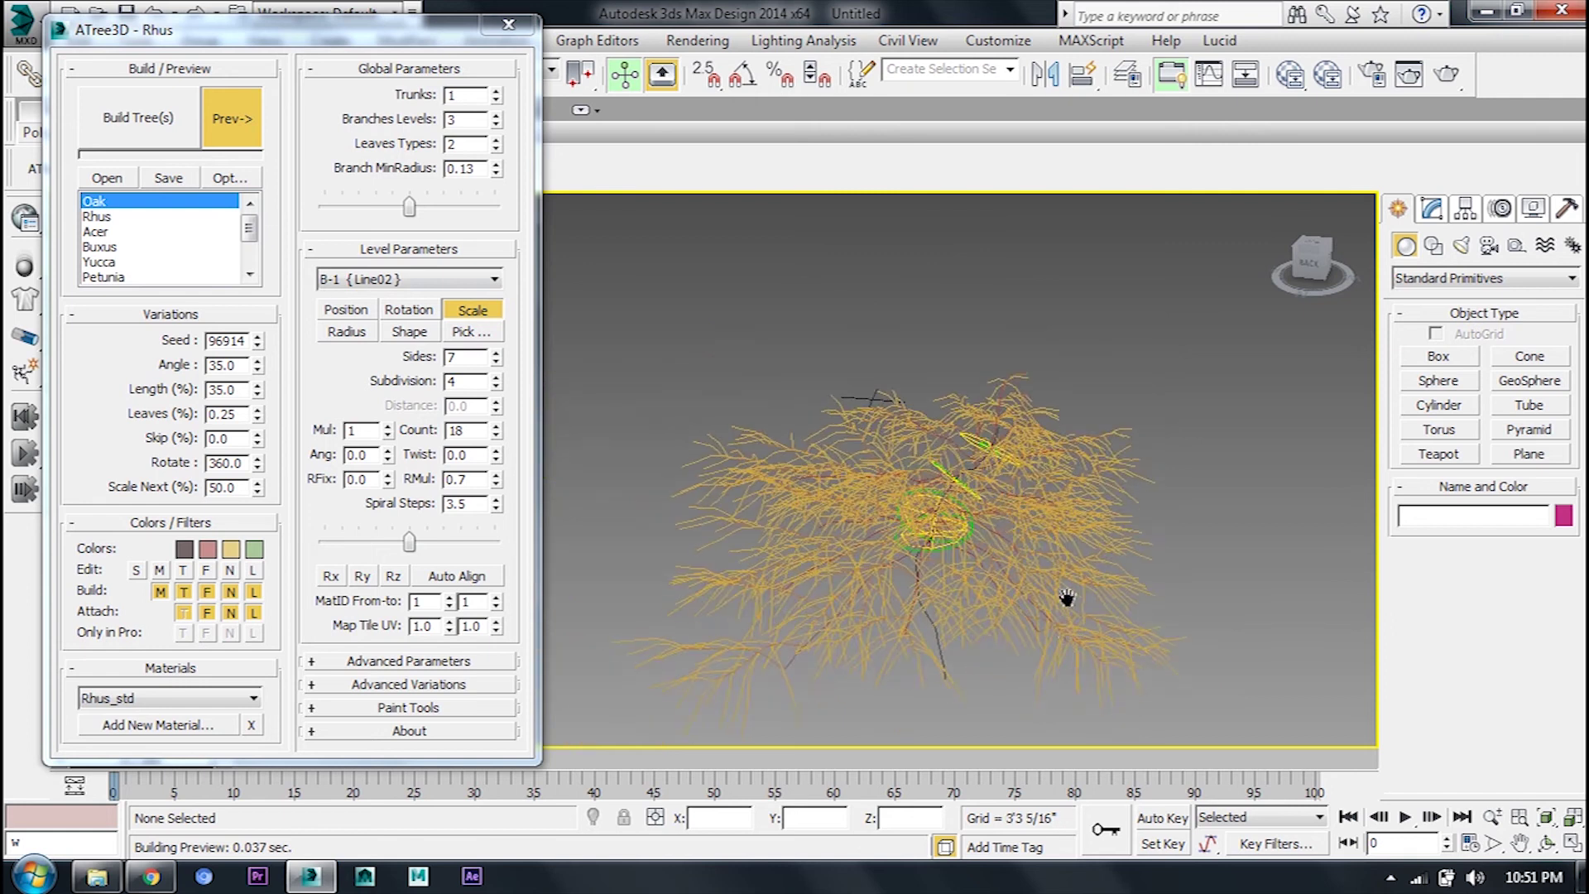
{"action": "middle_click_drag", "start_coordinate": [1067, 598], "coordinate": [1072, 551]}
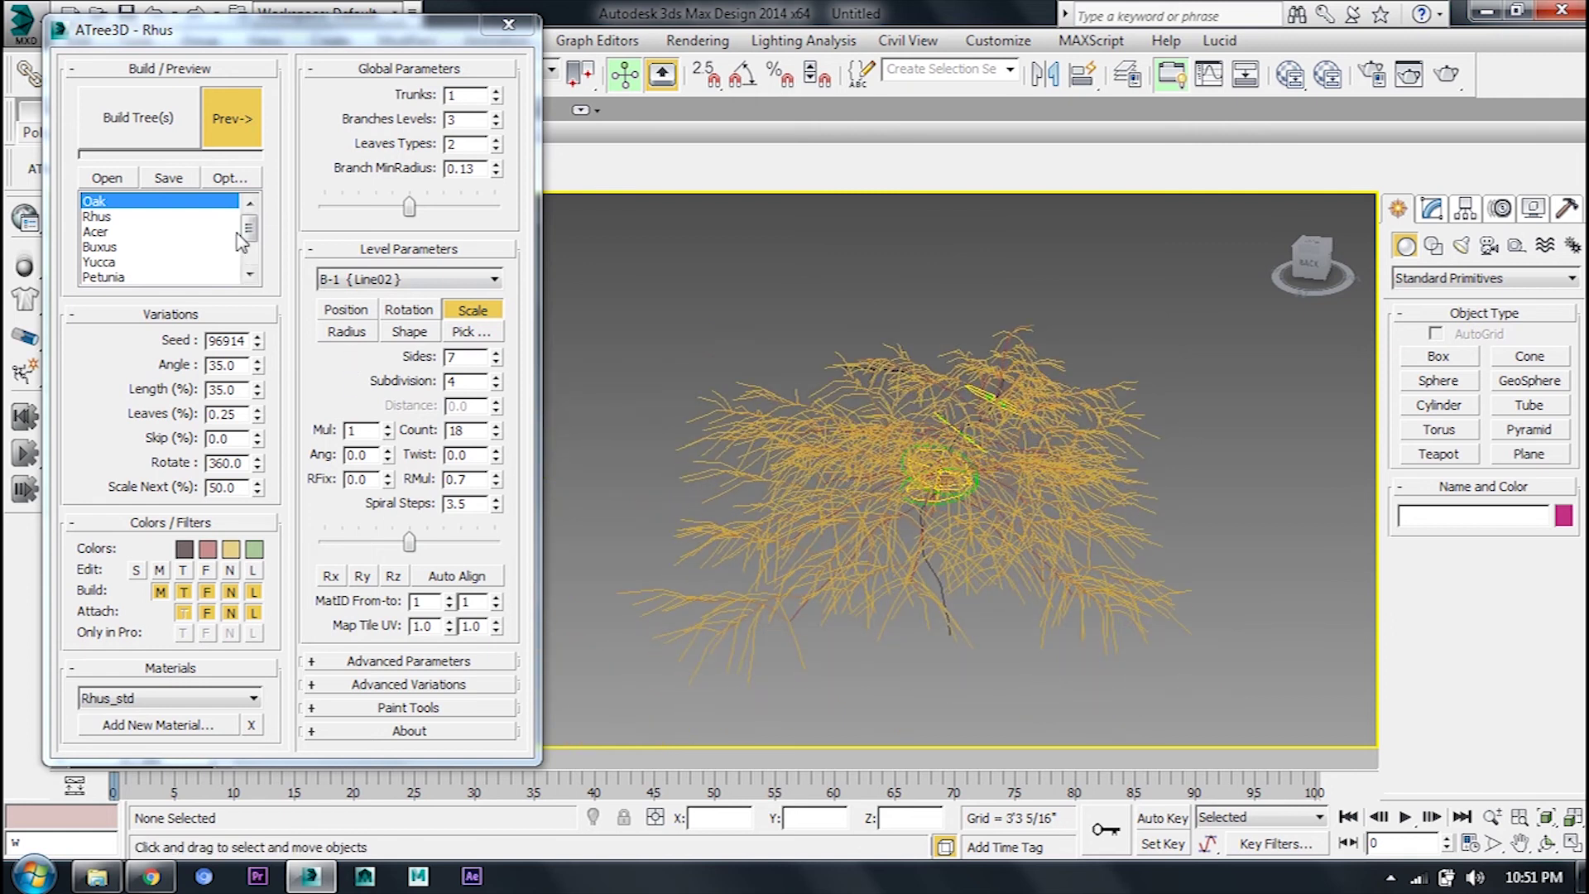
Build a mixed group of plants at separate spots in the viewport, including an Acer tree and a Rudbeckia flower
{"action": "left_click", "coordinate": [139, 129]}
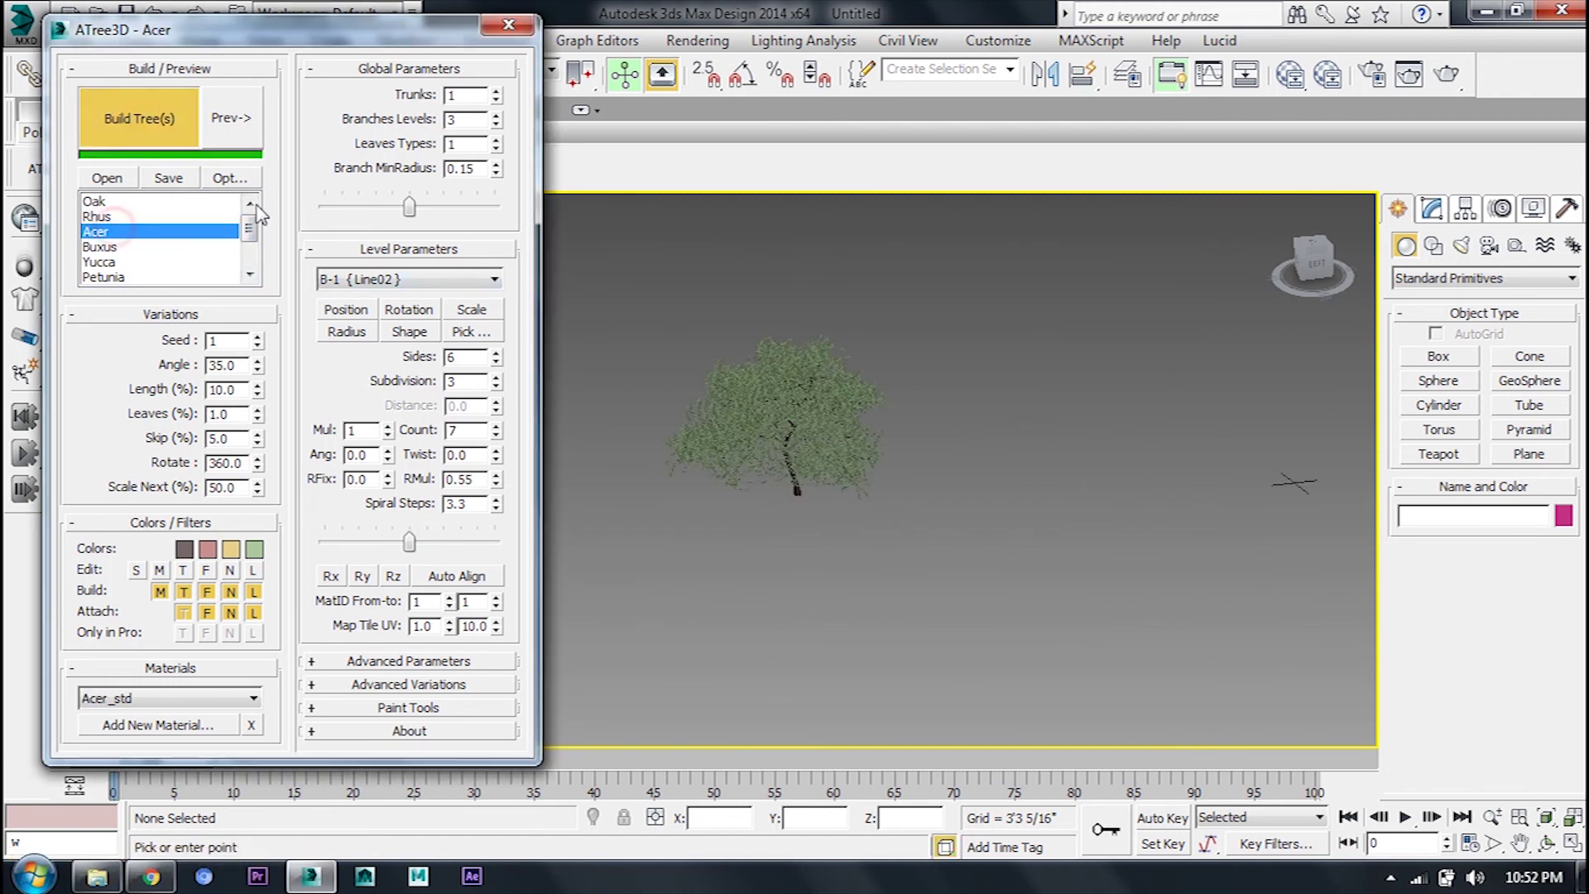
{"action": "left_click", "coordinate": [968, 507]}
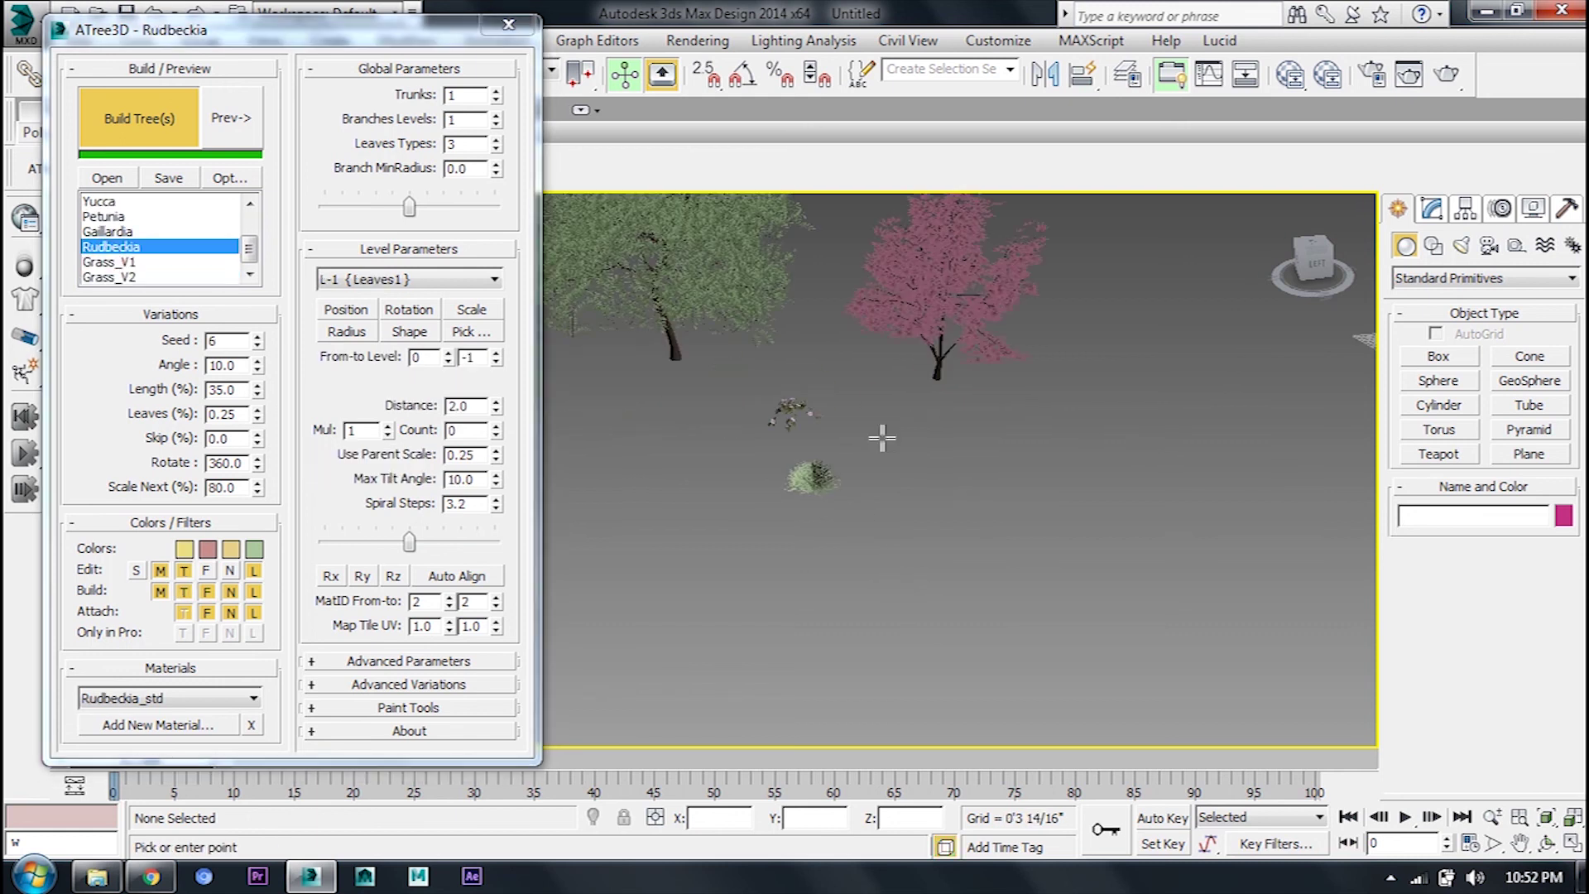
{"action": "left_click", "coordinate": [882, 439]}
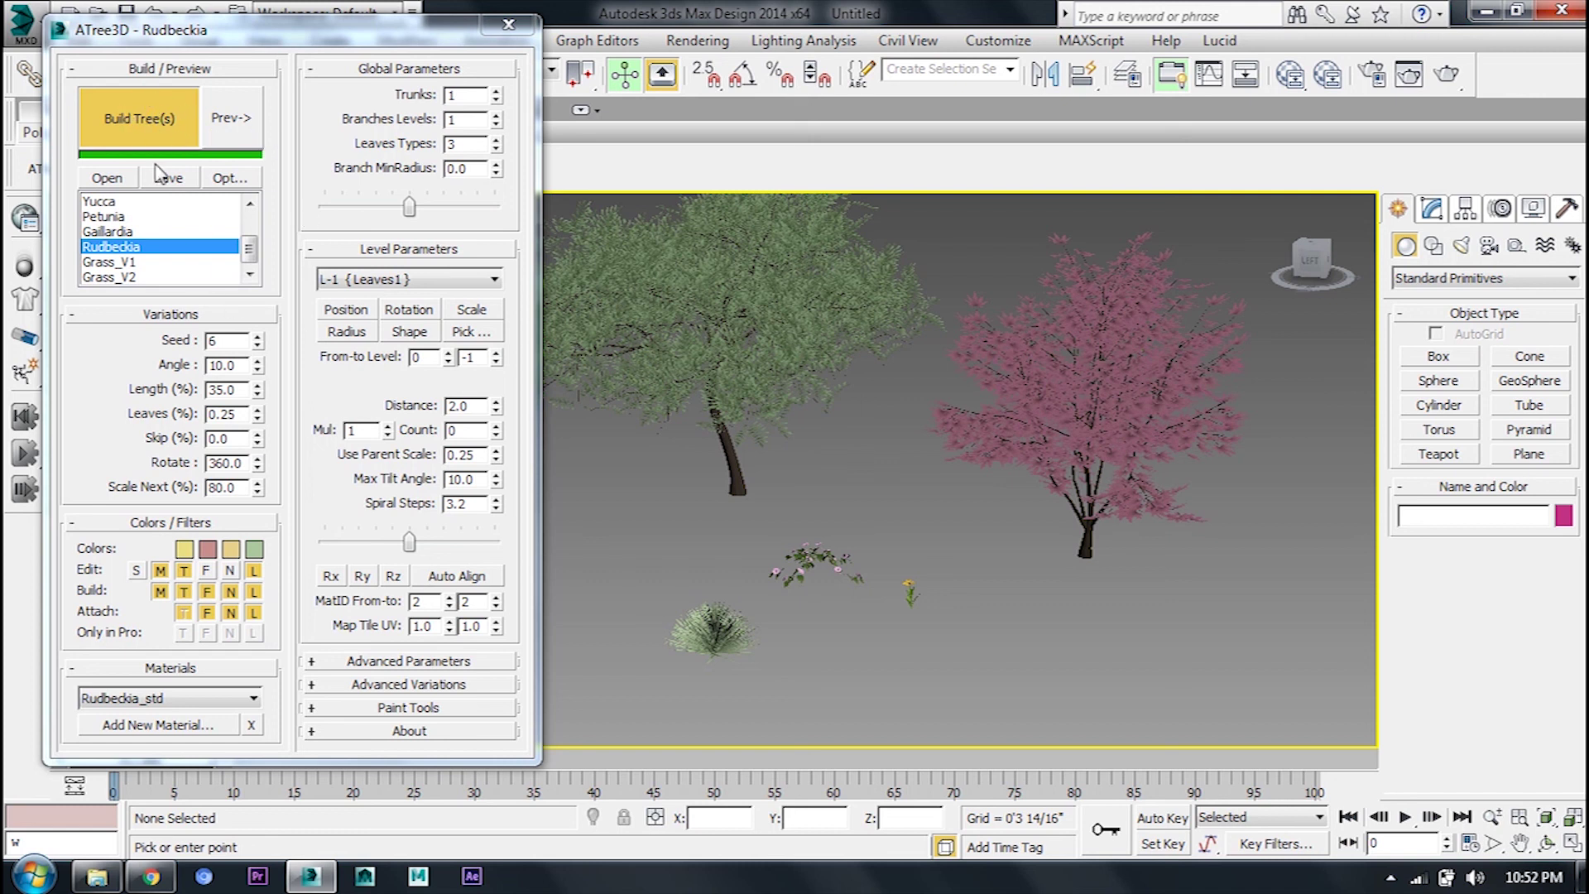
{"action": "scroll", "coordinate": [792, 461], "scroll_direction": "up", "scroll_amount": 3}
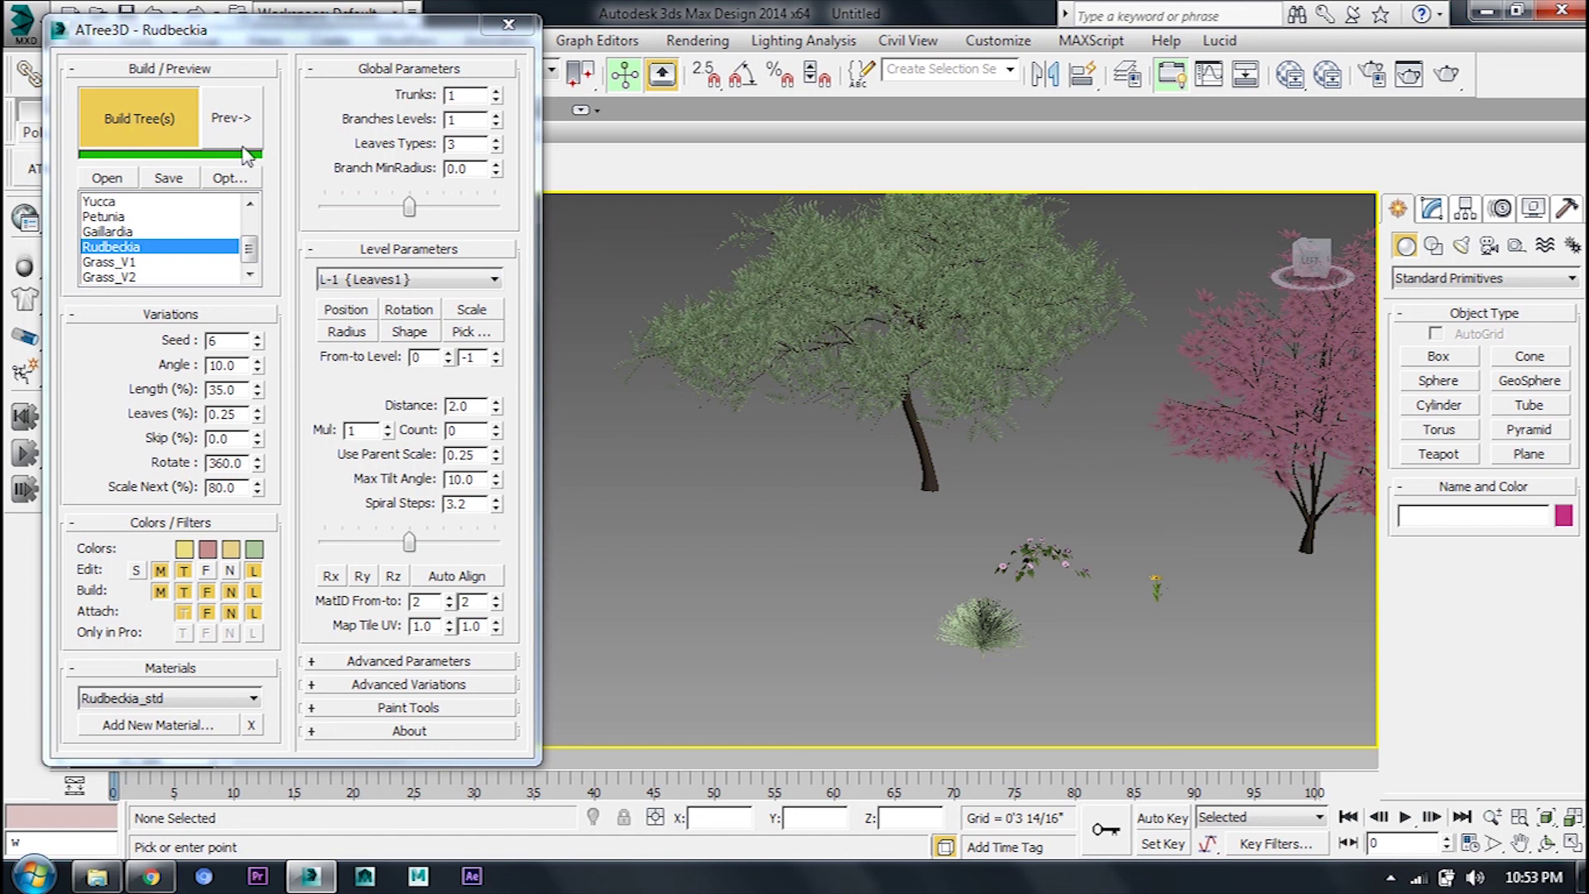
{"action": "middle_click_drag", "start_coordinate": [834, 517], "coordinate": [768, 485], "text": "alt"}
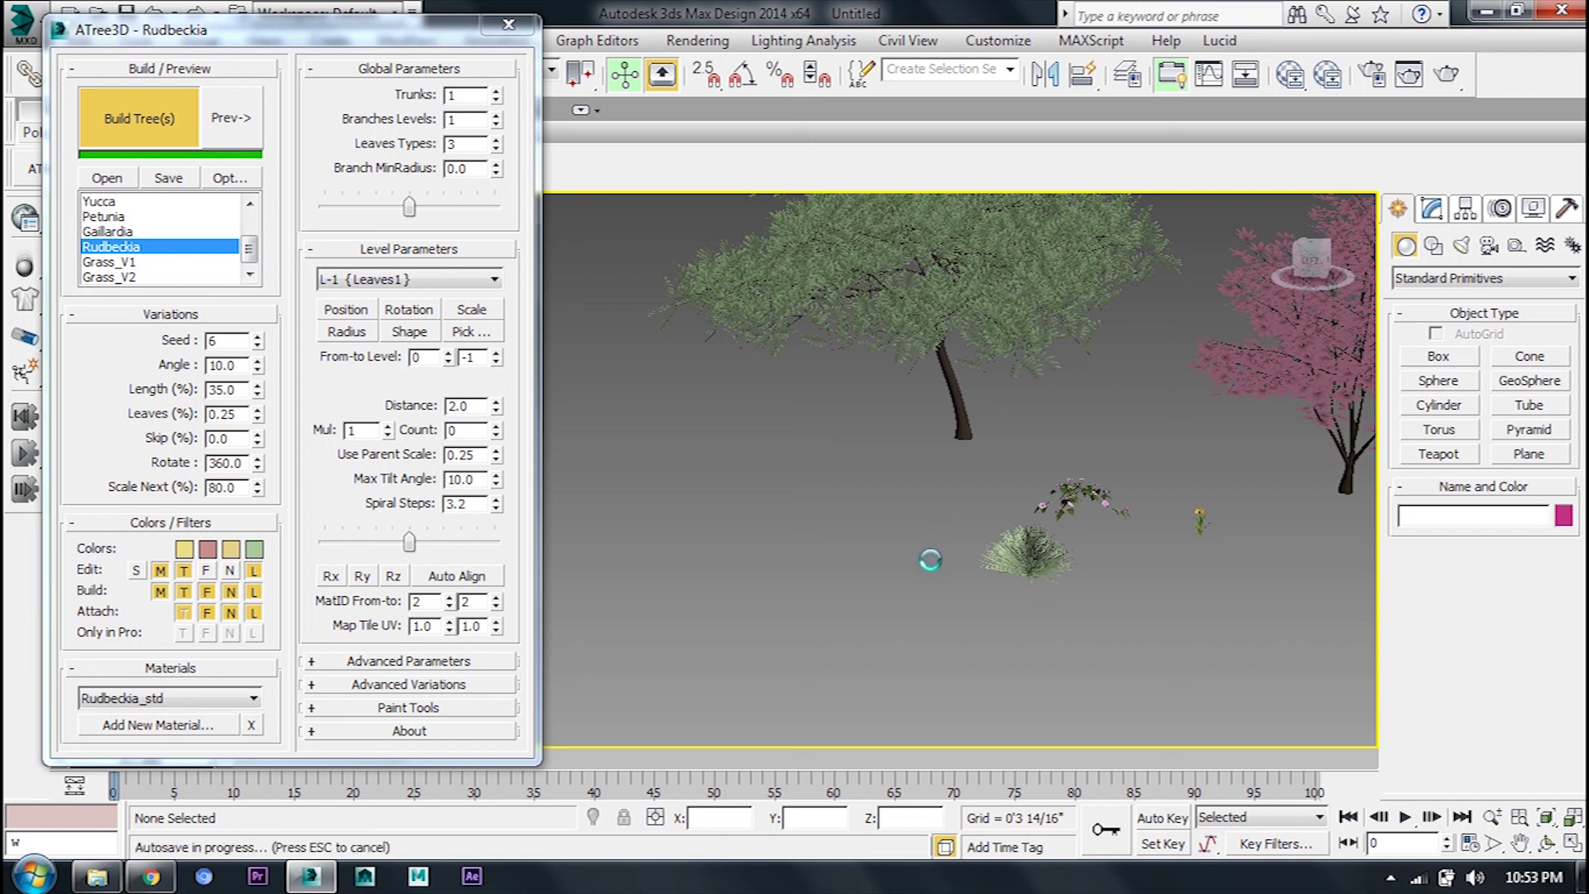
{"action": "scroll", "coordinate": [930, 560], "scroll_direction": "down", "scroll_amount": 3}
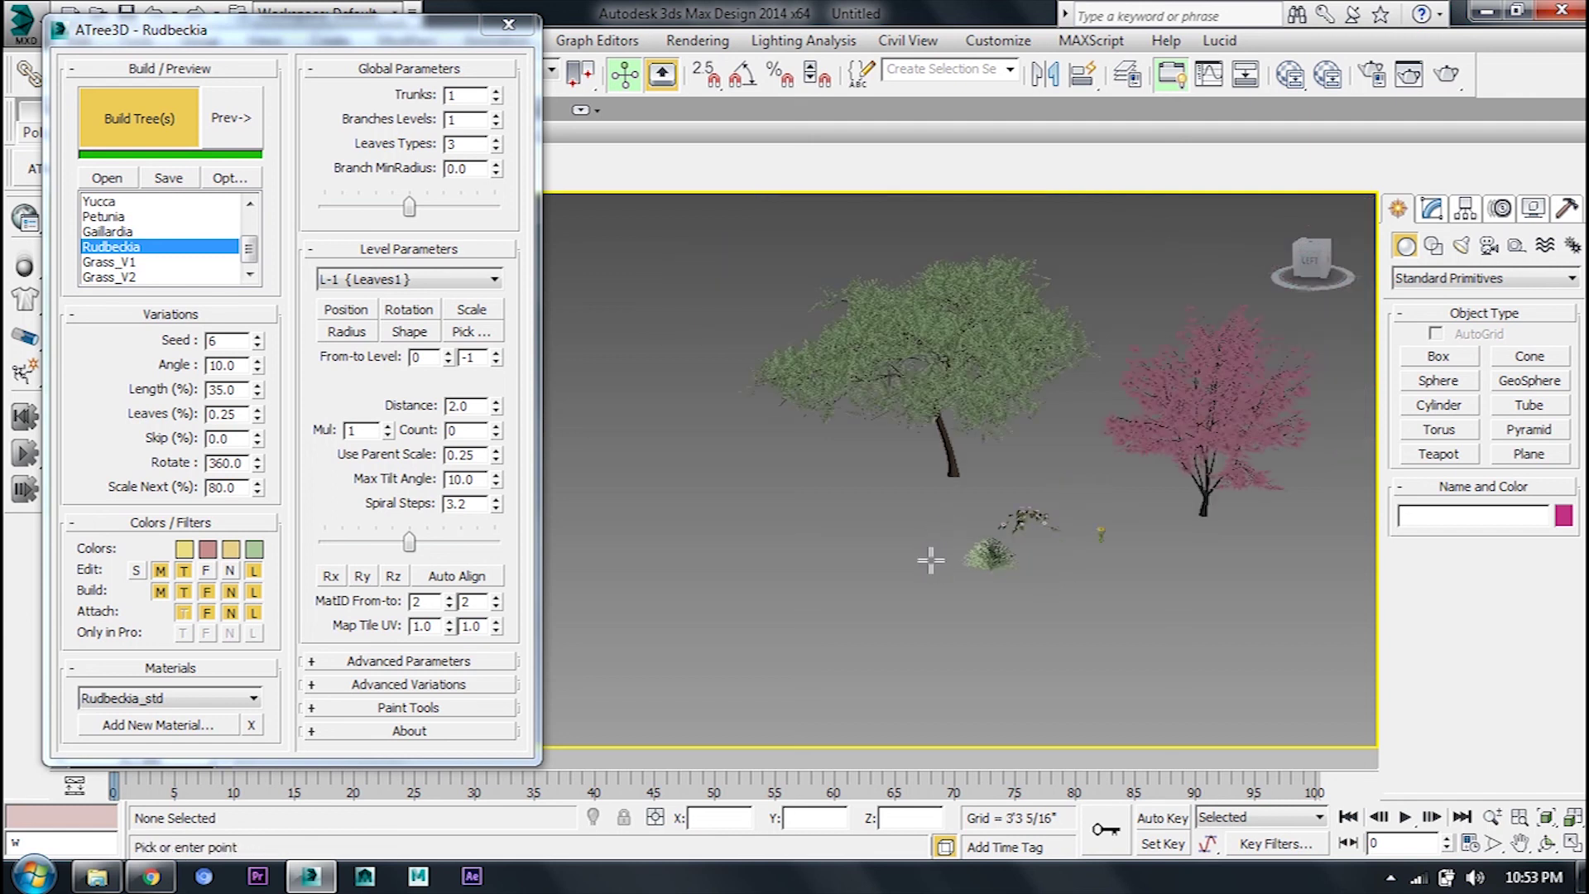